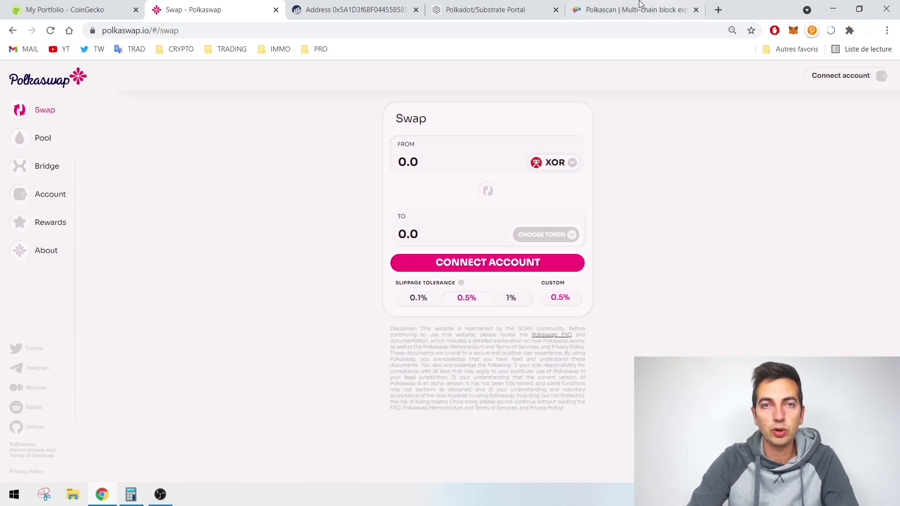
Review the Ether balance and the ETH price for the address on Etherscan.
left_click(322, 17)
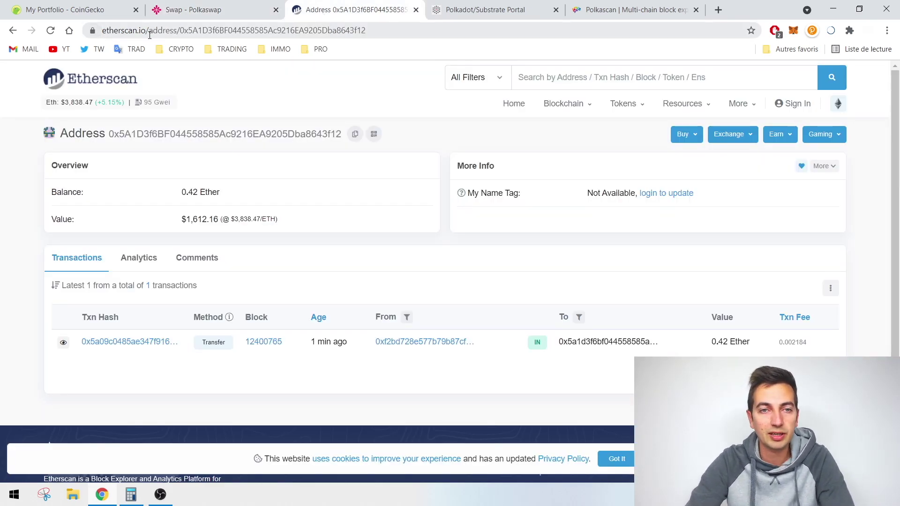
left_click_drag(181, 193, 233, 192)
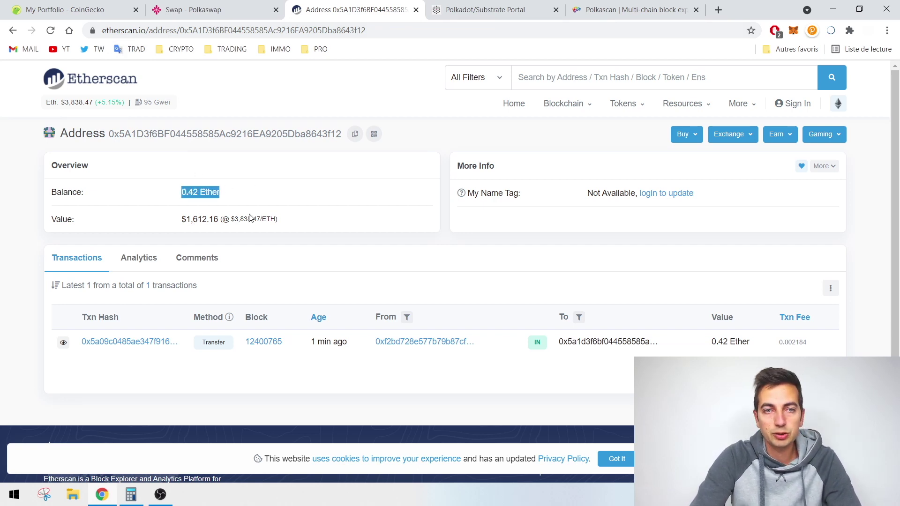
left_click_drag(234, 219, 277, 220)
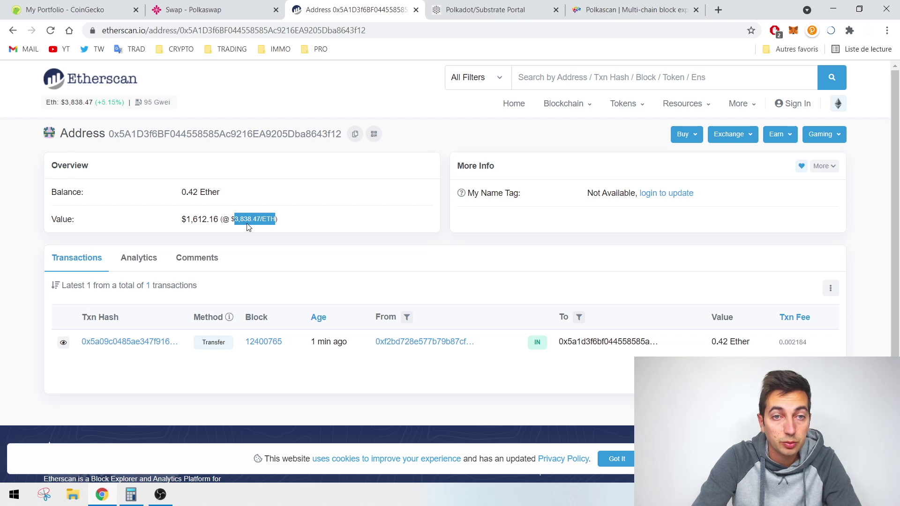
left_click(241, 220)
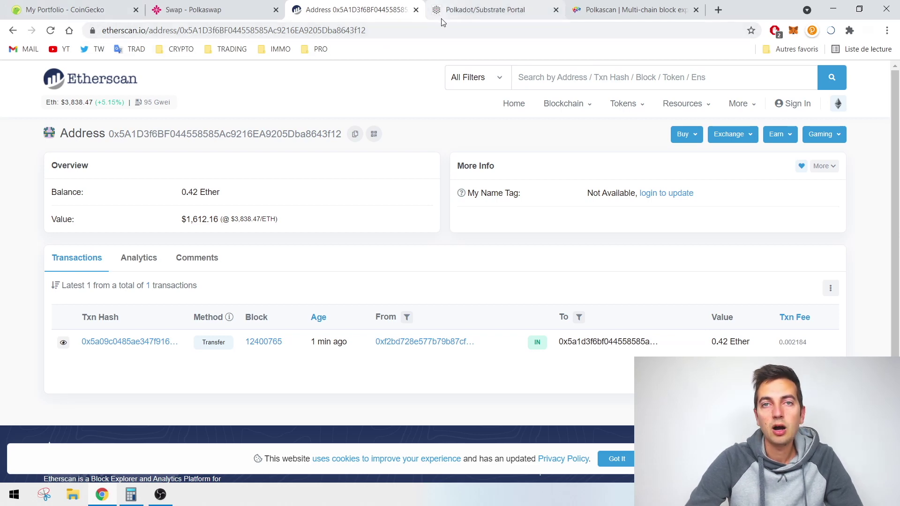
left_click(467, 8)
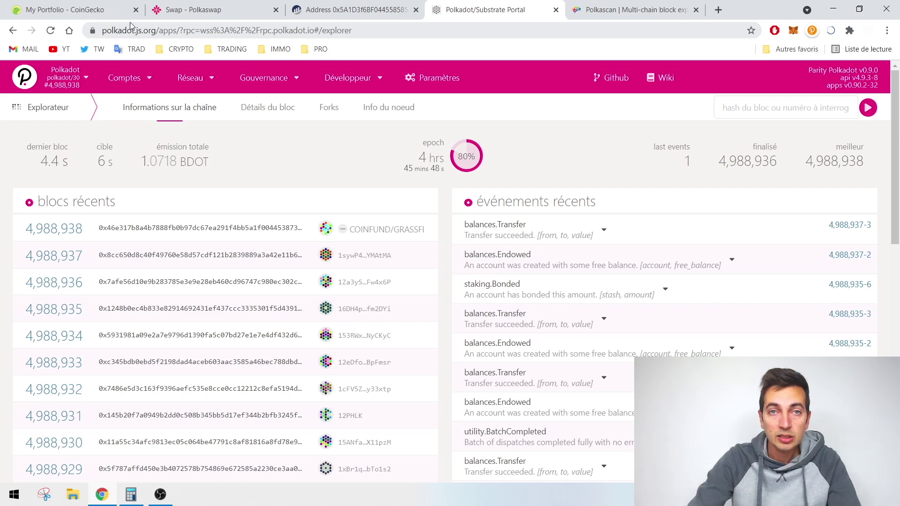
left_click(351, 9)
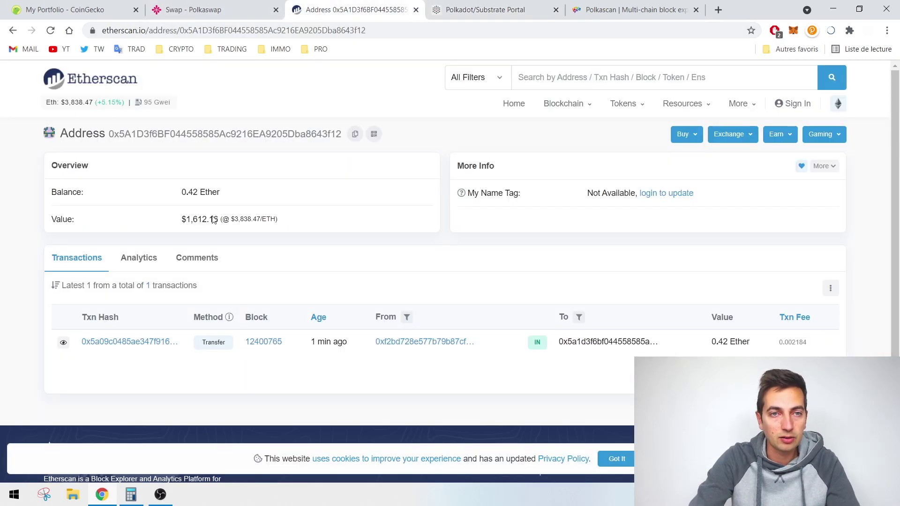
left_click_drag(182, 191, 244, 204)
Switch to the Polkadot/Substrate portal and reload the page to enable the polkadot{.js} extension on it.
left_click(494, 16)
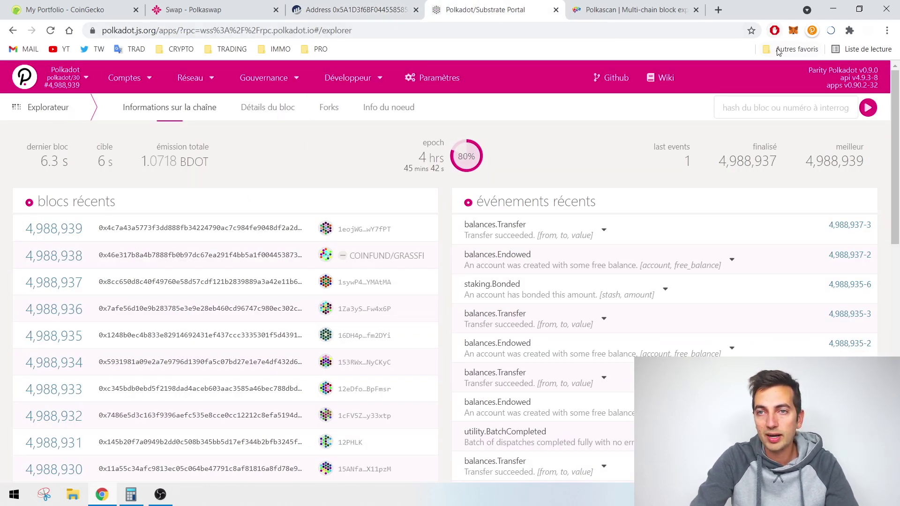
left_click(812, 32)
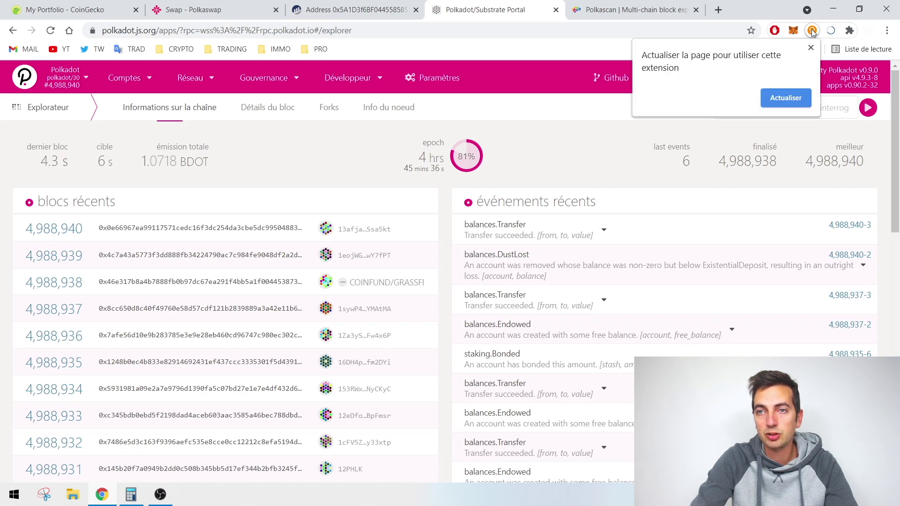
left_click(793, 99)
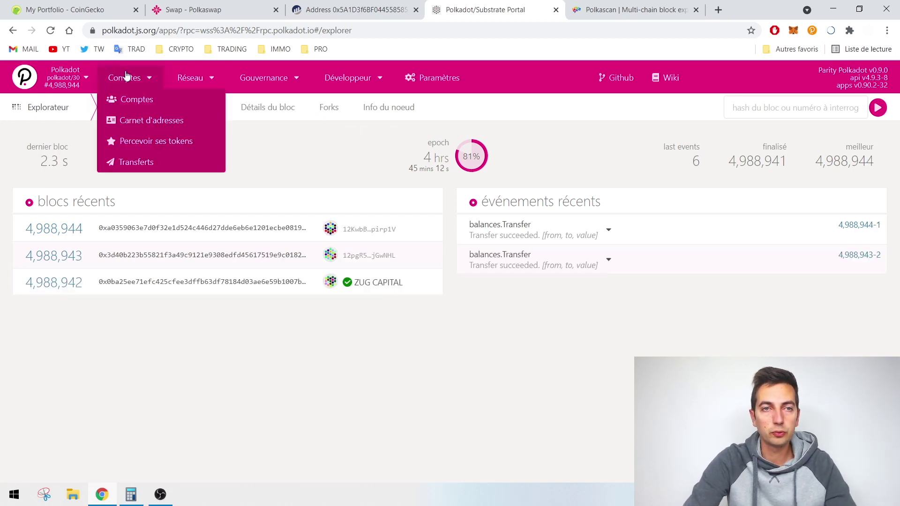
mouse_move(182, 84)
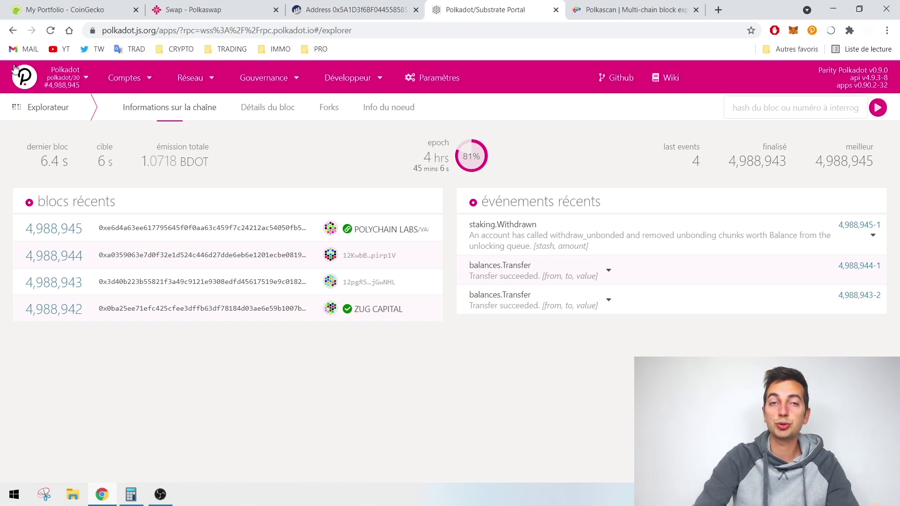
left_click(87, 81)
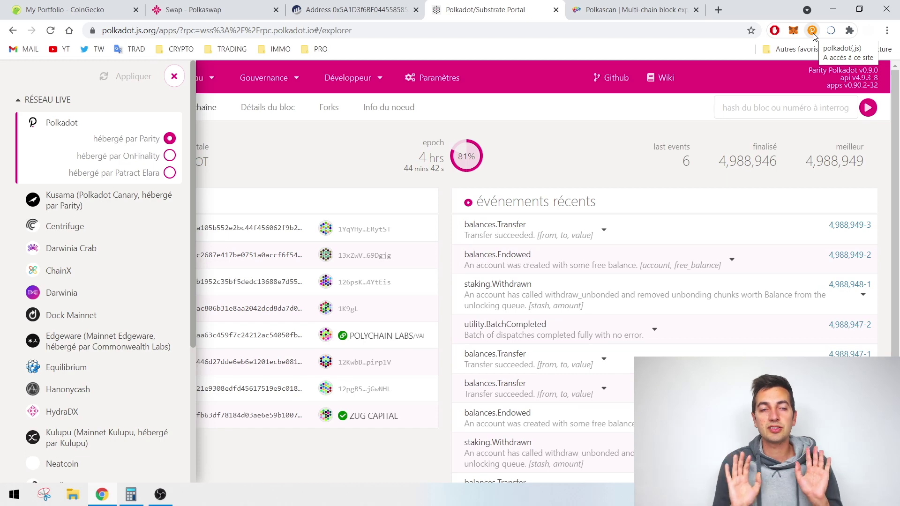
scroll(98, 206, "down", 1)
scroll(95, 217, "up", 3)
left_click(175, 75)
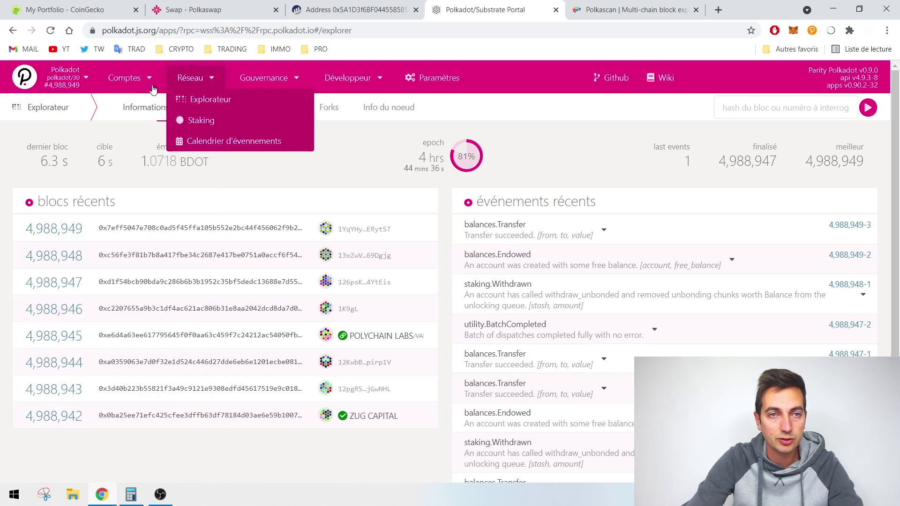
Switch the portal from Polkadot to the live SORA network hosted by Soramitsu and apply the change.
left_click(87, 80)
scroll(73, 192, "down", 5)
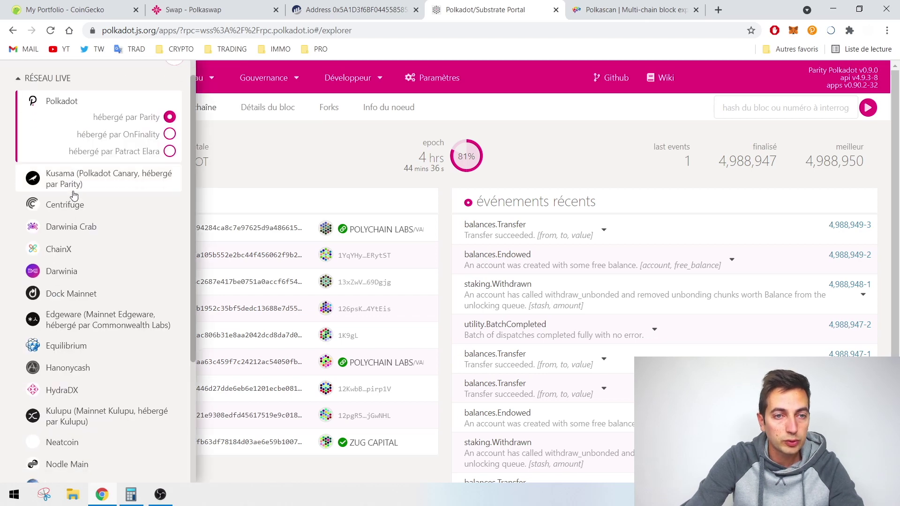
scroll(71, 207, "down", 1)
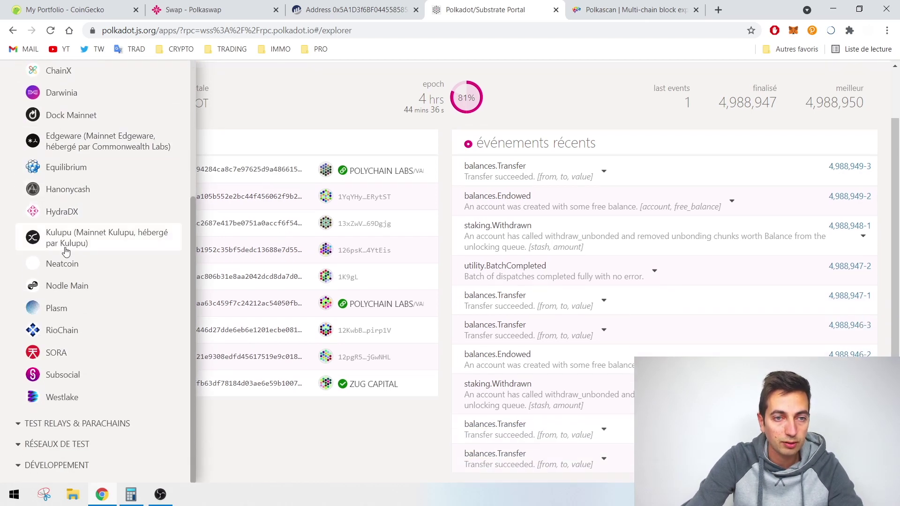
scroll(73, 220, "up", 4)
scroll(74, 192, "down", 4)
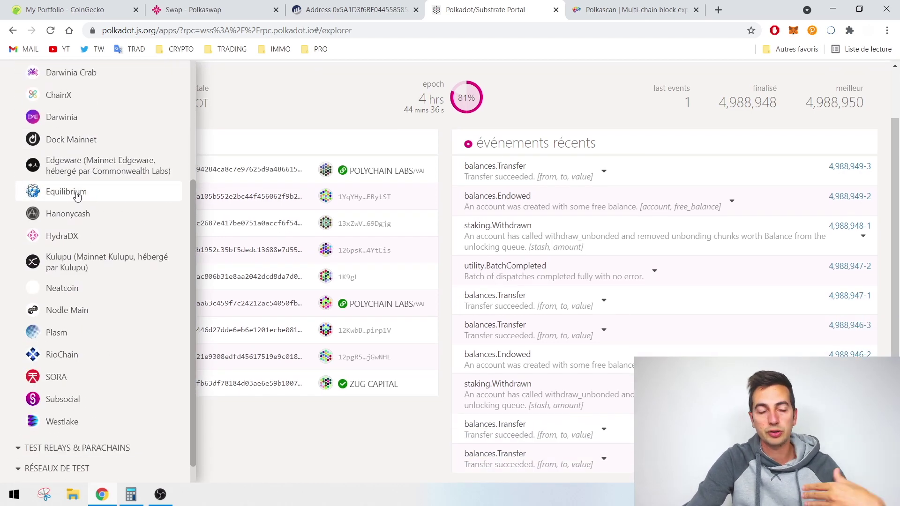
scroll(78, 213, "down", 1)
left_click(54, 355)
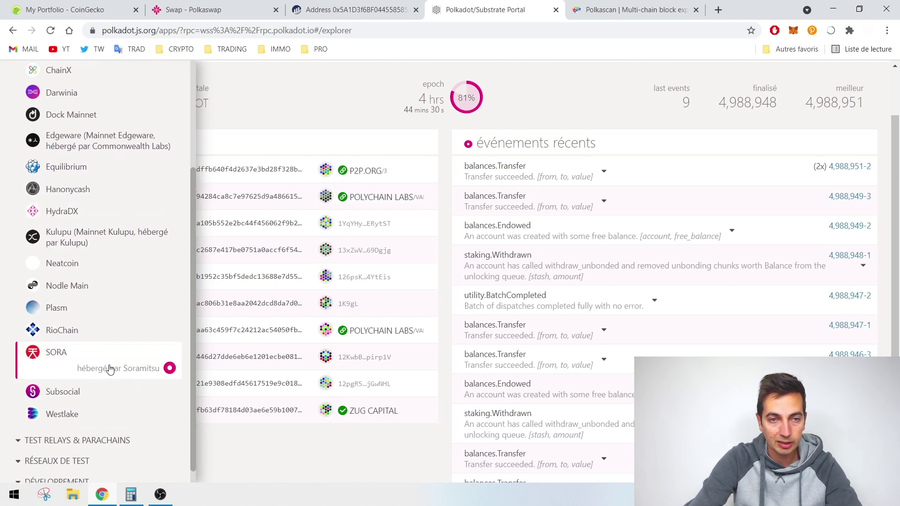
scroll(164, 346, "up", 3)
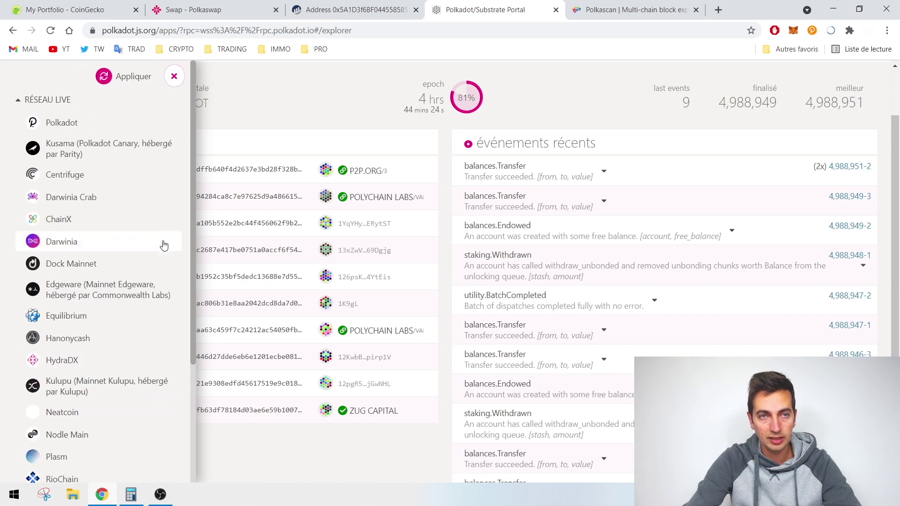
scroll(160, 281, "down", 1)
scroll(151, 253, "up", 1)
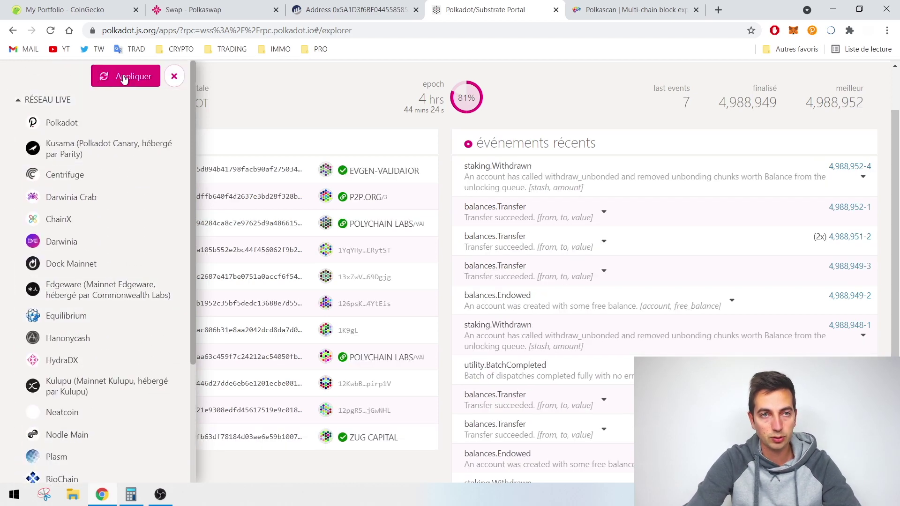
left_click(125, 75)
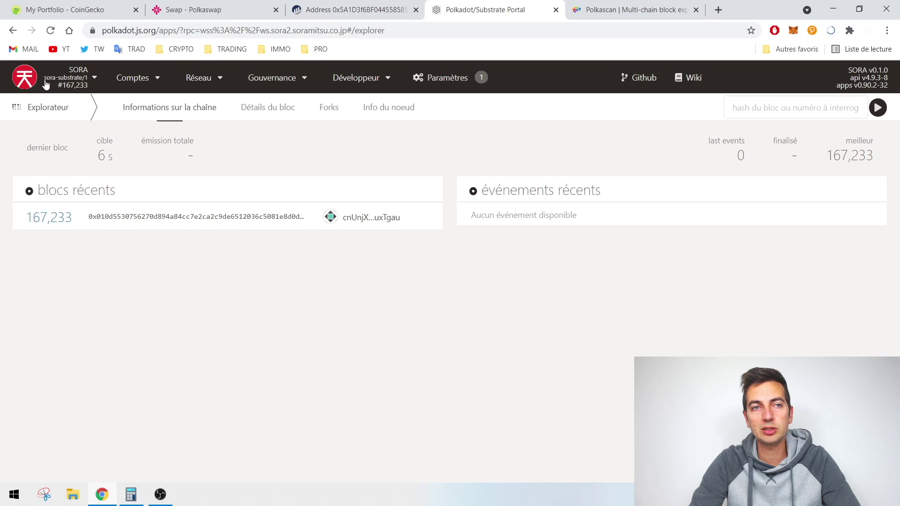
Open the accounts page for the SORA network and dismiss the extension's account popup.
mouse_move(136, 85)
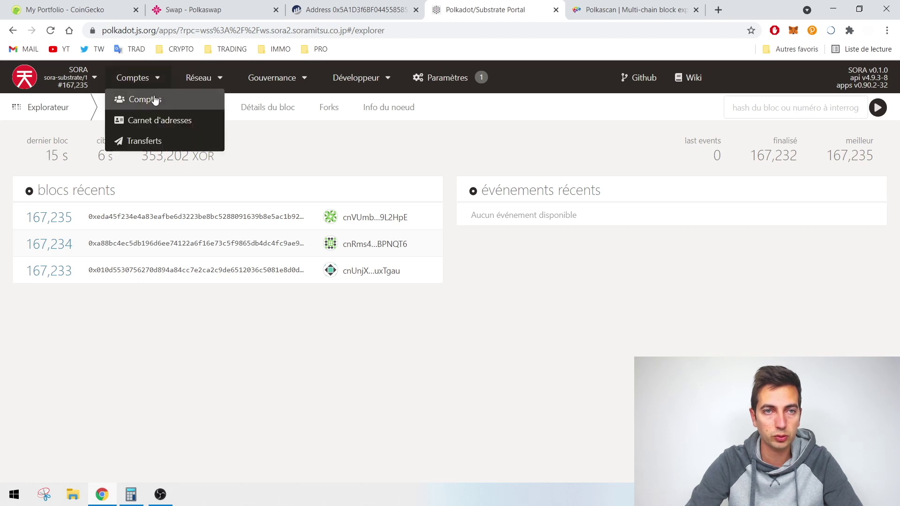
left_click(148, 101)
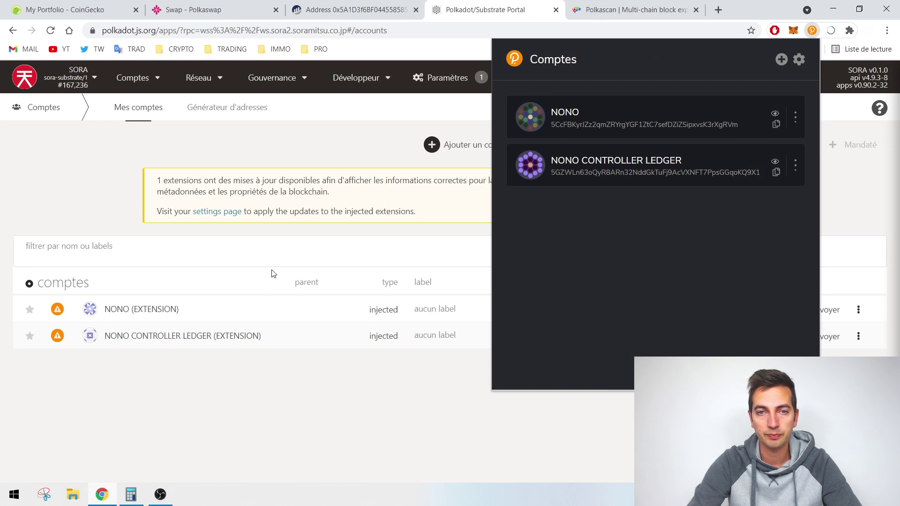
left_click(268, 229)
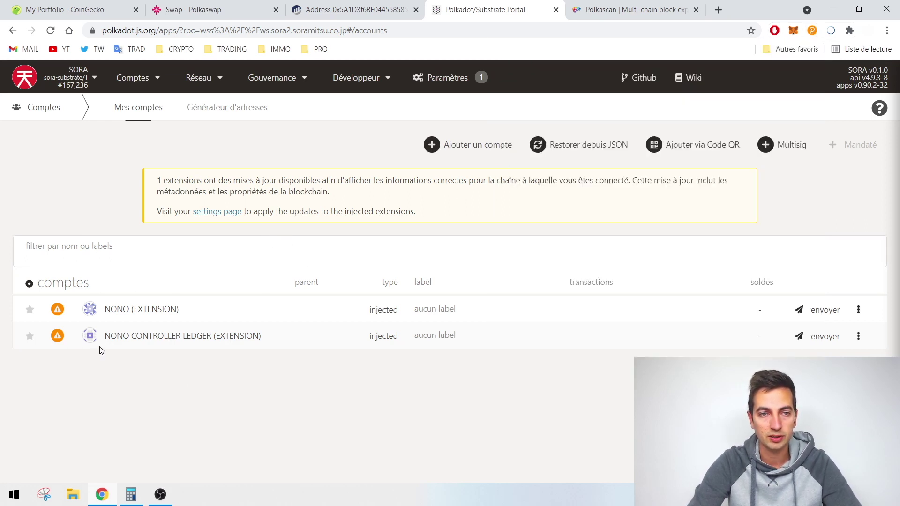
mouse_move(57, 311)
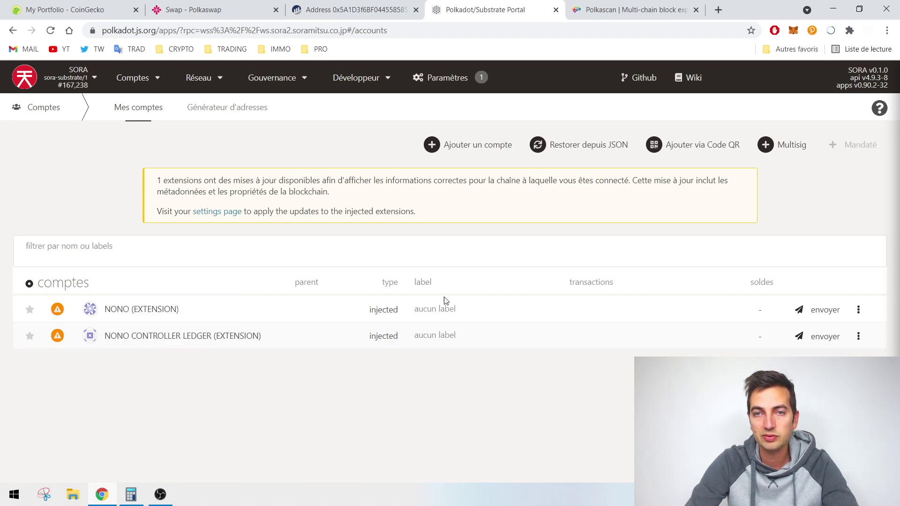
Remove the Polkadot Relay Chain restriction from the non-controller account in the polkadot{.js} extension and close the extension.
left_click(812, 30)
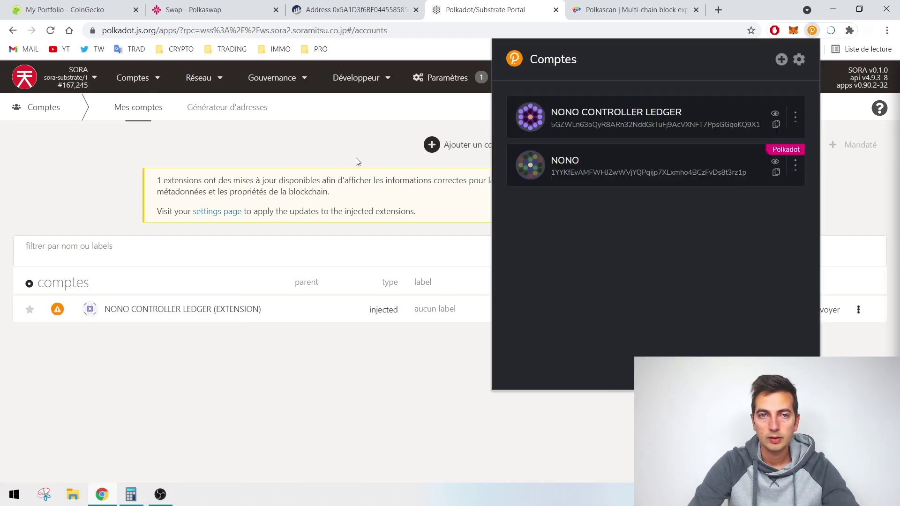
left_click(795, 165)
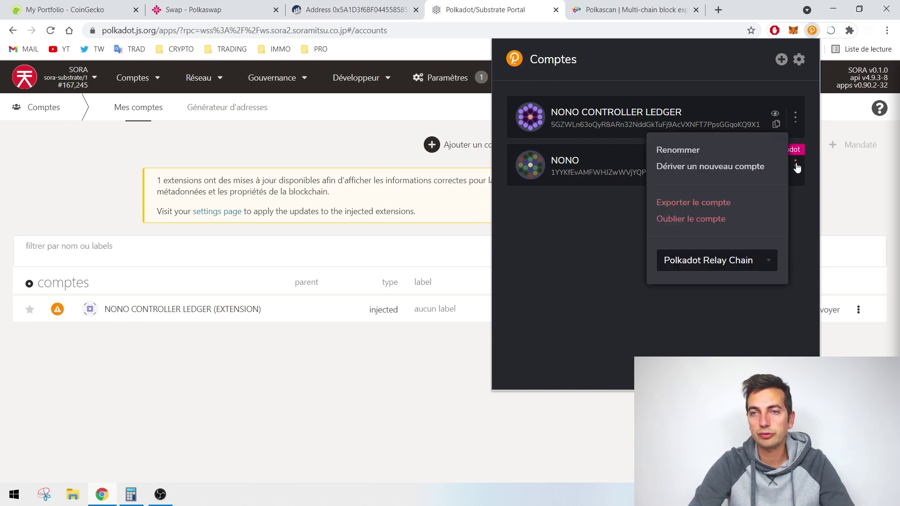
left_click(705, 260)
left_click(694, 277)
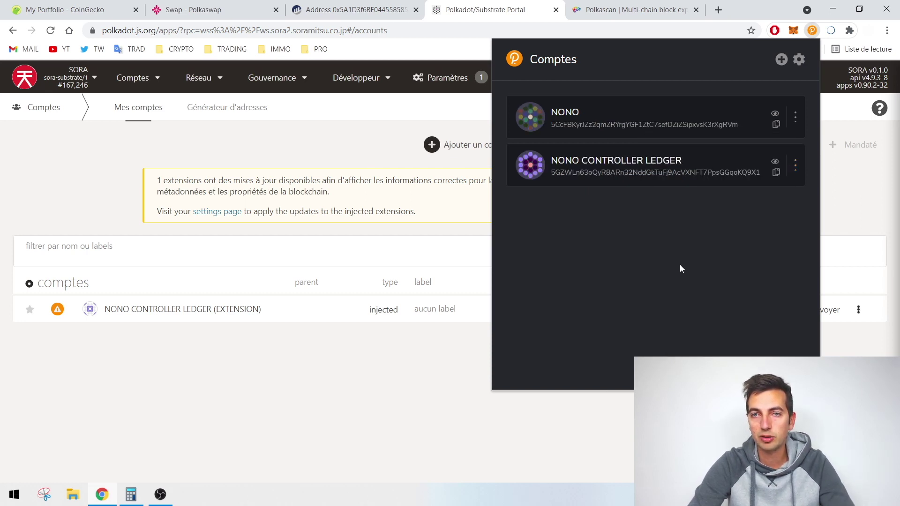
left_click(78, 149)
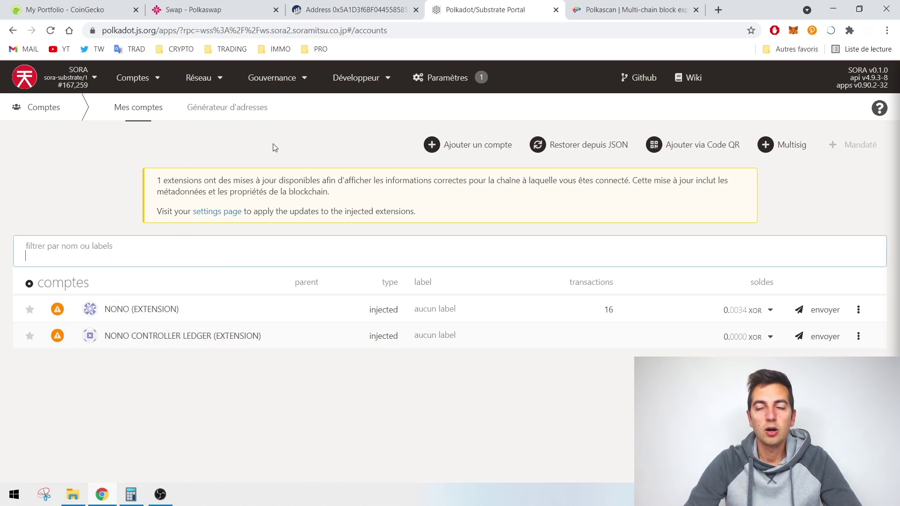
Open the settings page linked in the update notice, update the polkadot-js extension's SORA metadata, and approve the request.
left_click_drag(161, 180, 407, 208)
left_click(260, 177)
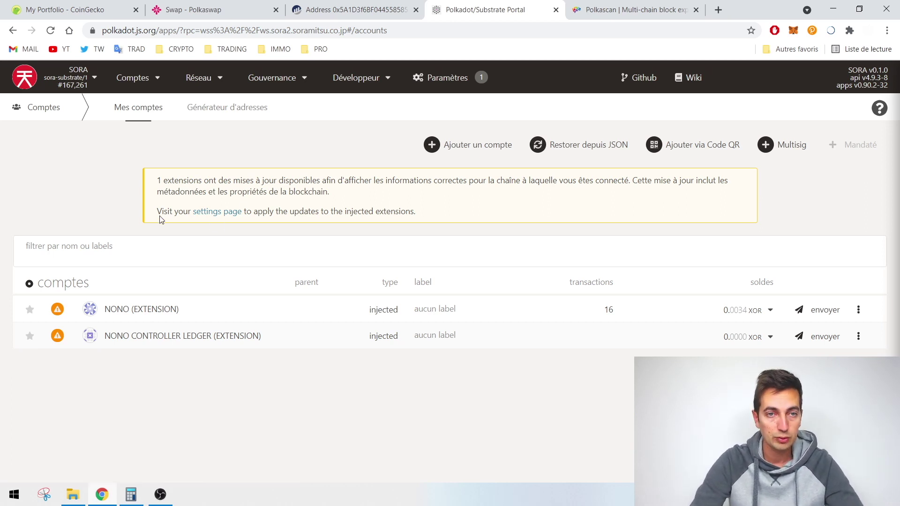
left_click(209, 214)
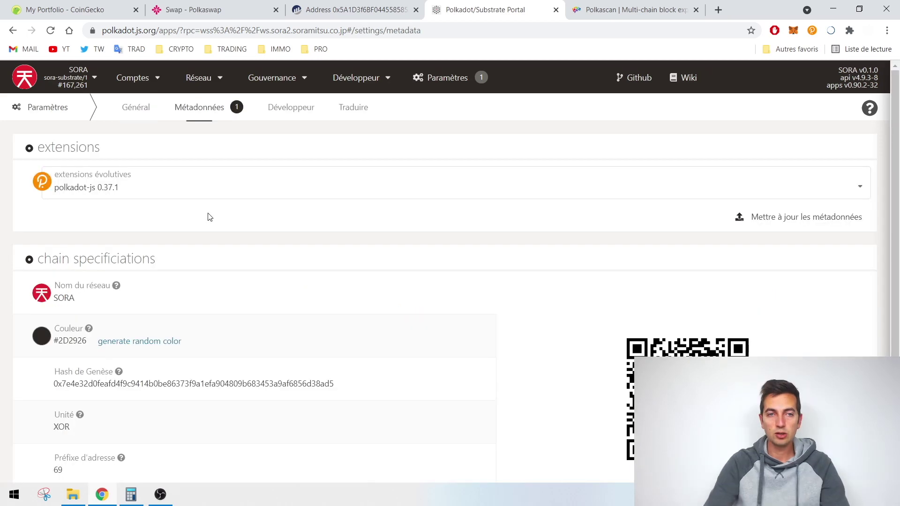
left_click(769, 224)
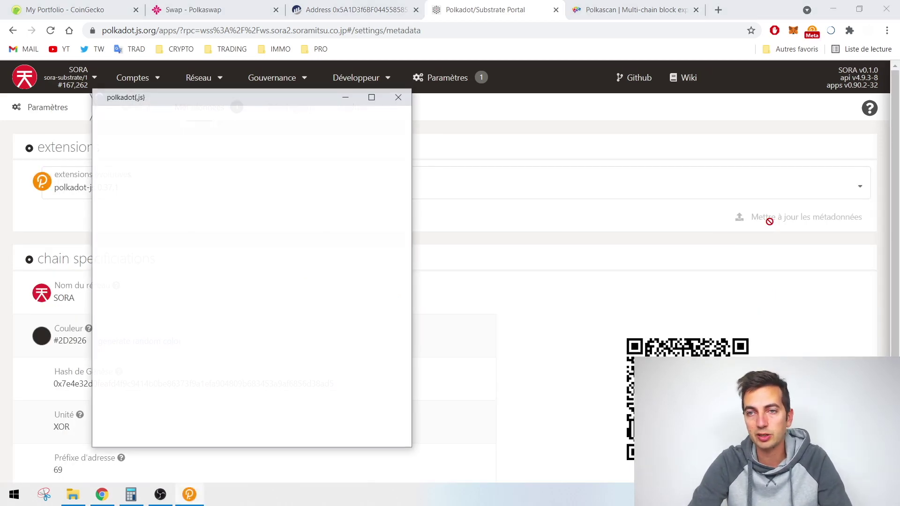
left_click(246, 344)
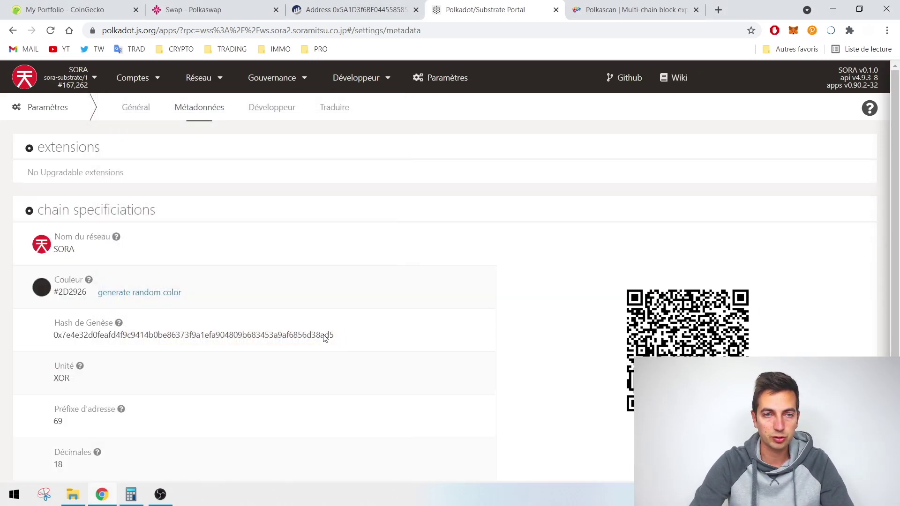
Return to the accounts page and inspect the XOR balance breakdown of the first account.
mouse_move(136, 78)
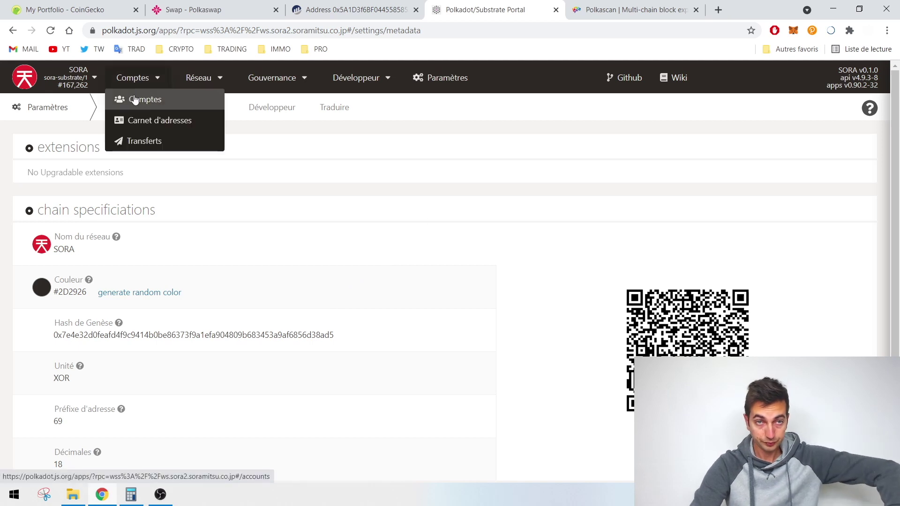
left_click(138, 101)
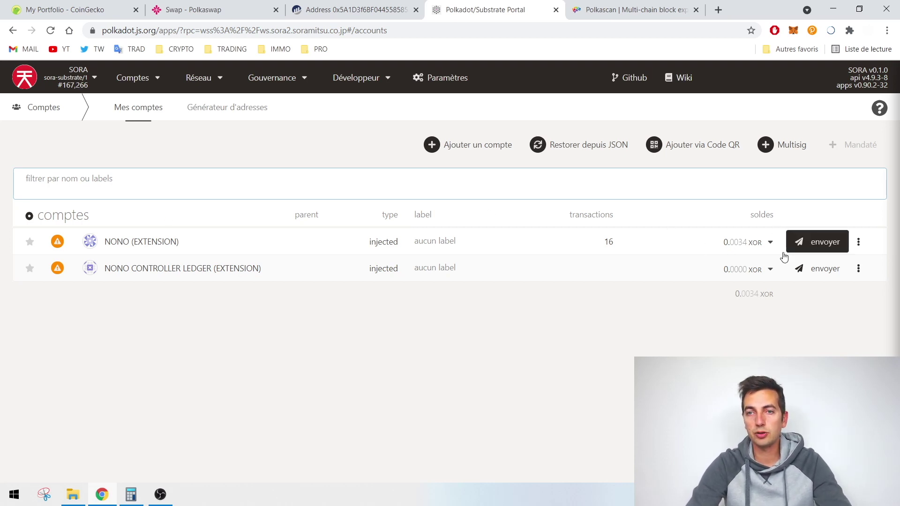
left_click(771, 242)
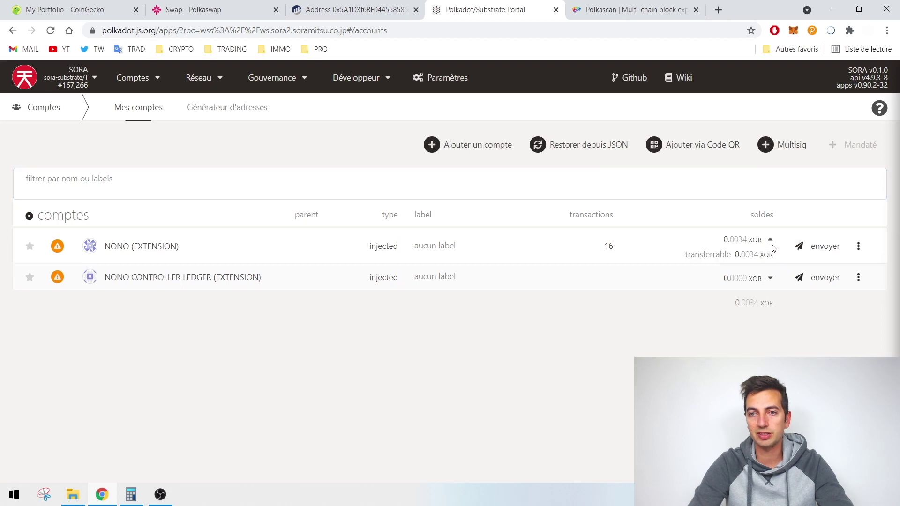
left_click(771, 243)
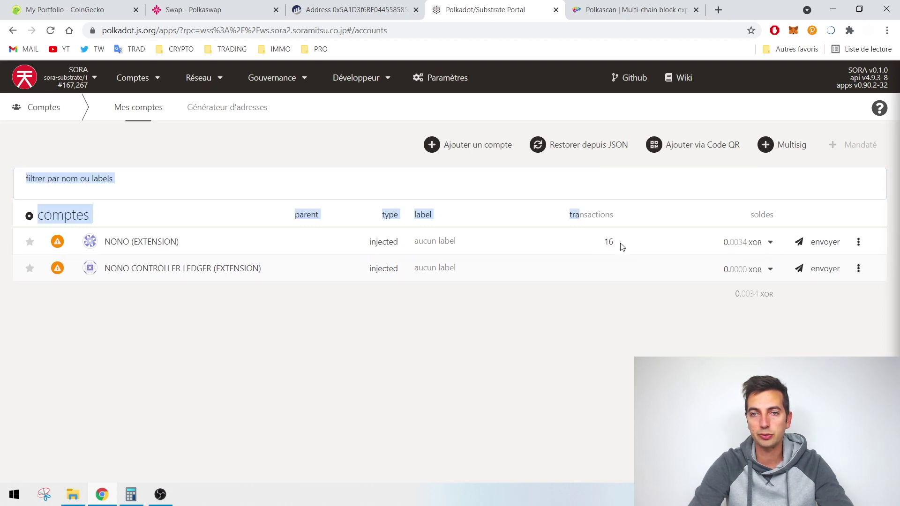
Expand the non-controller account's XOR balance, copy its SORA address from the account details, and close the details.
left_click(752, 239)
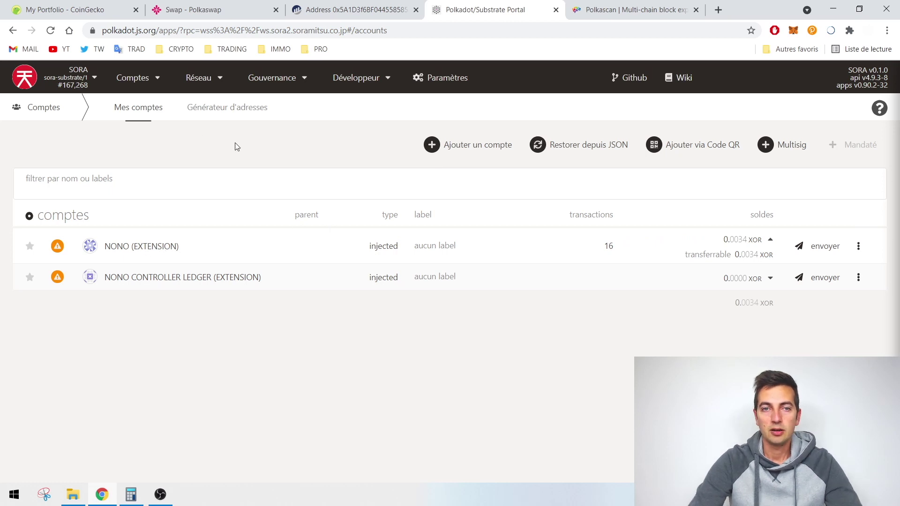
left_click(152, 246)
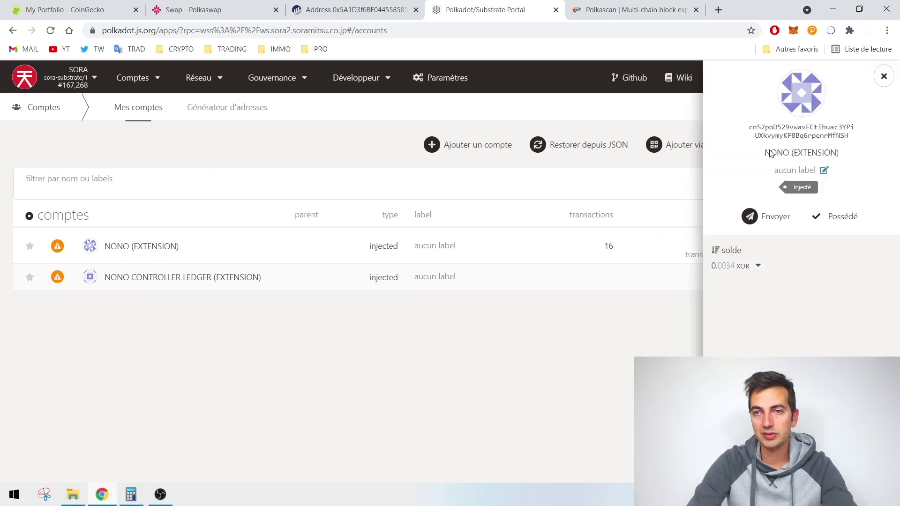
double_click(780, 129)
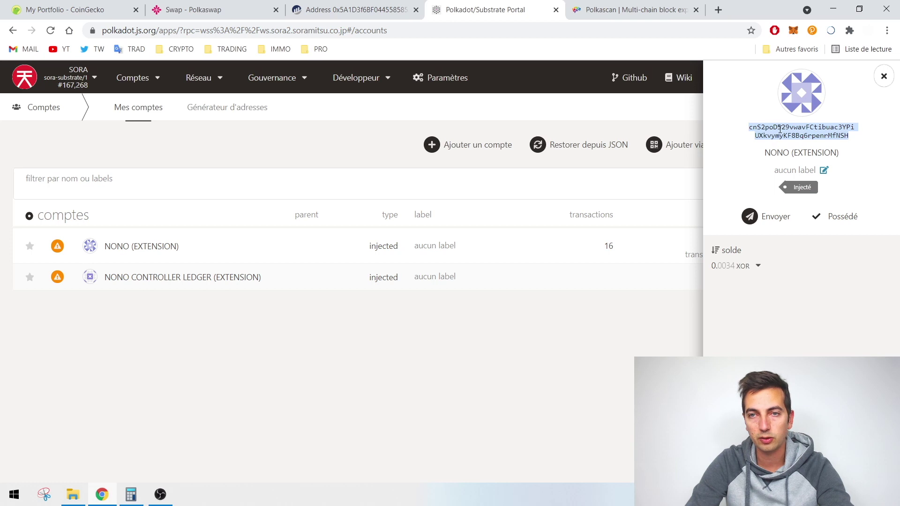
left_click(183, 182)
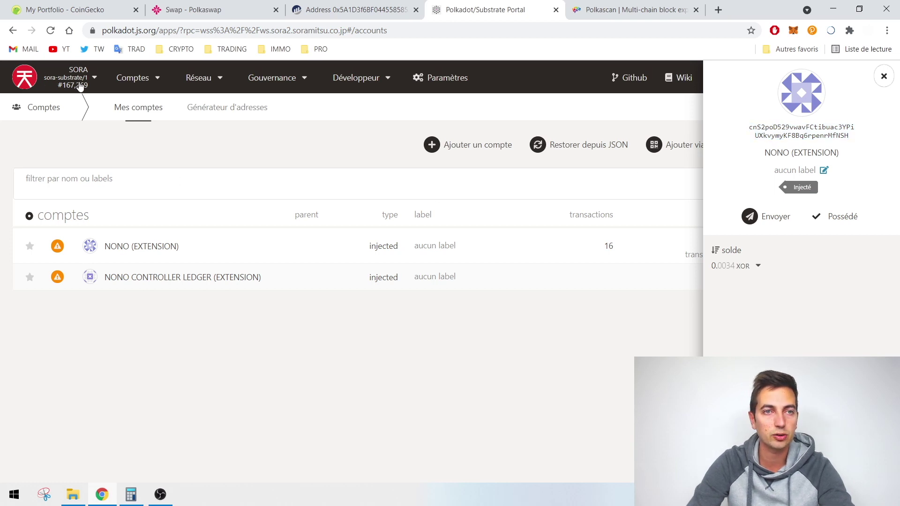
left_click(133, 102)
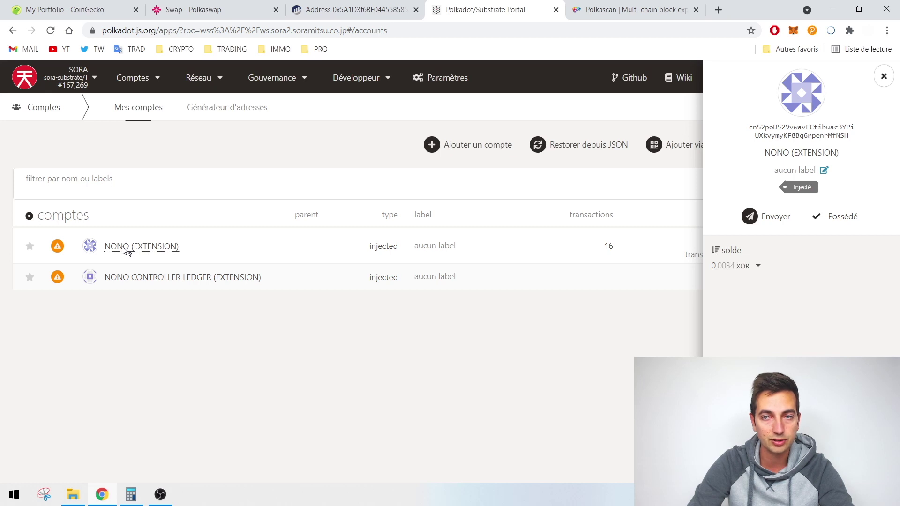
left_click_drag(754, 127, 858, 137)
key("ctrl+c")
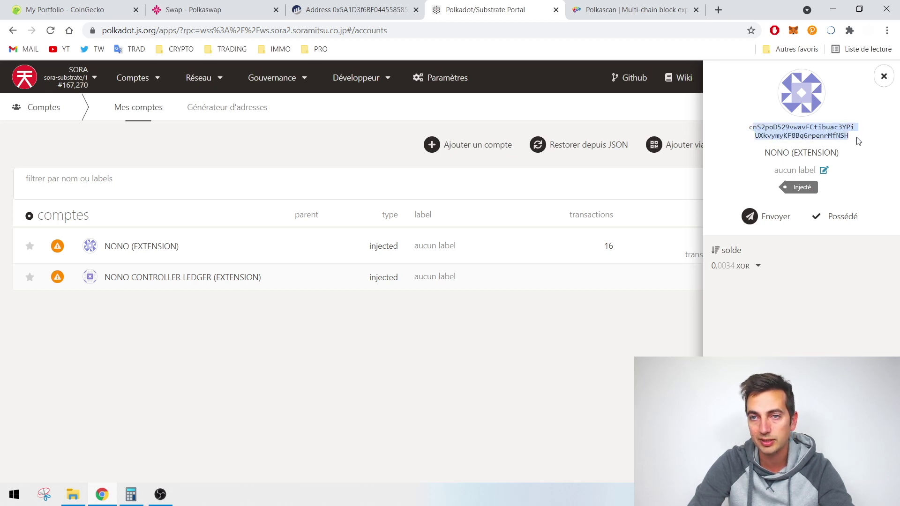
left_click(884, 76)
Switch to the Polkascan SORA mainnet explorer and search for the copied account address.
left_click(625, 9)
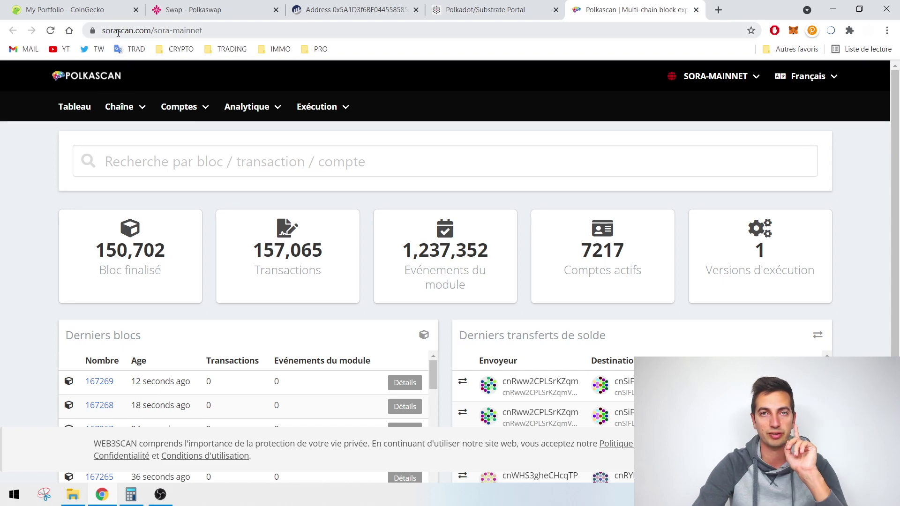
left_click(351, 9)
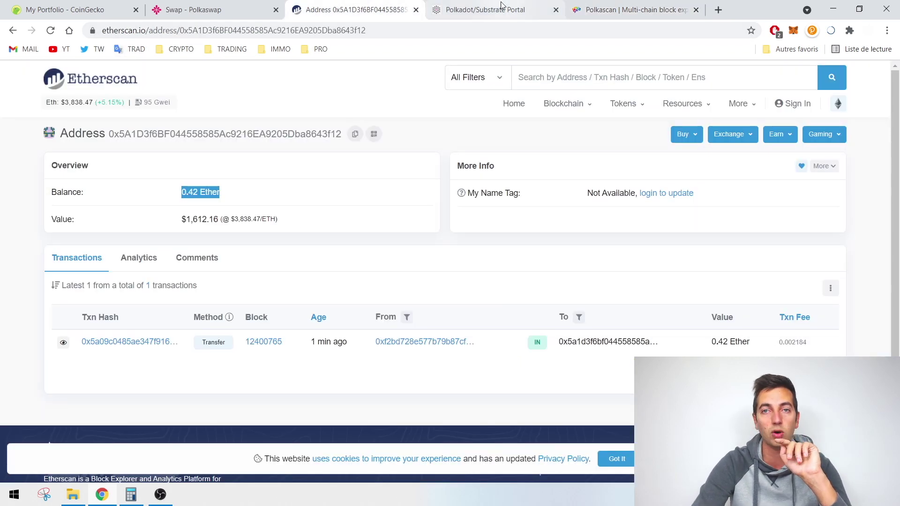
left_click(466, 6)
left_click(619, 10)
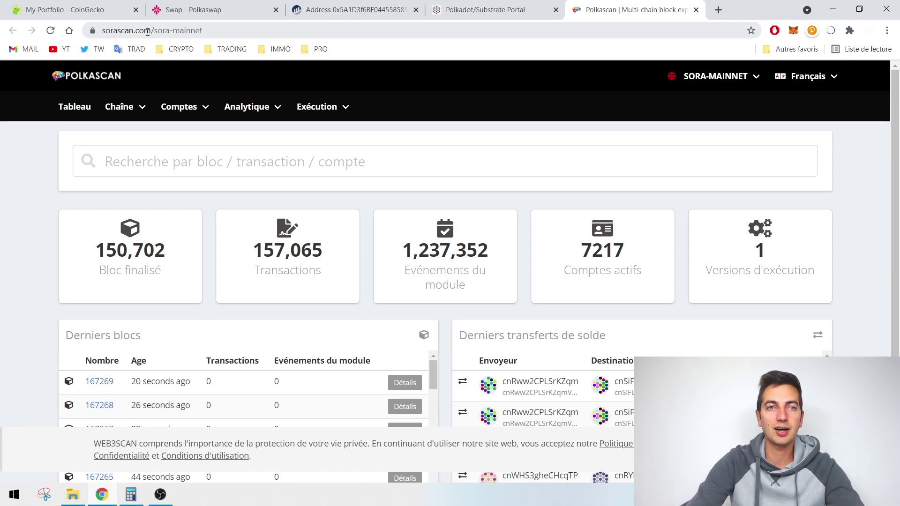
left_click(134, 164)
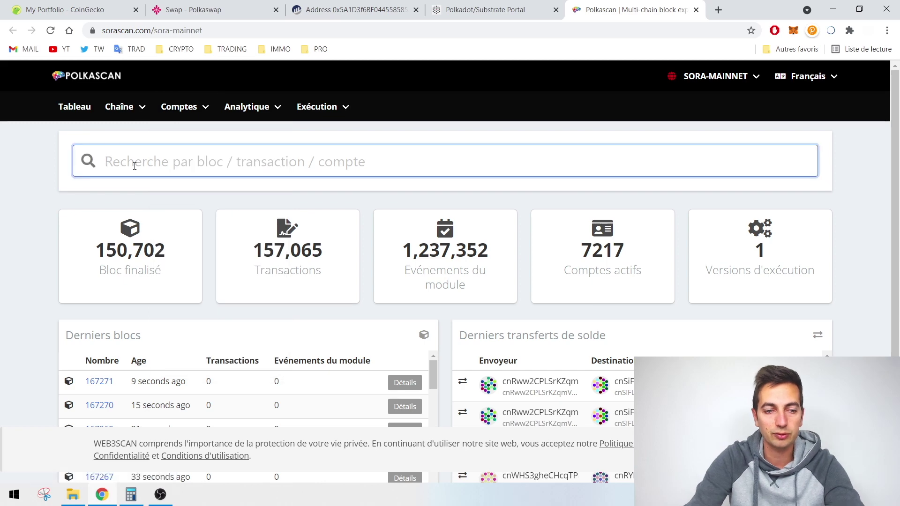
key("ctrl+v")
key("Return")
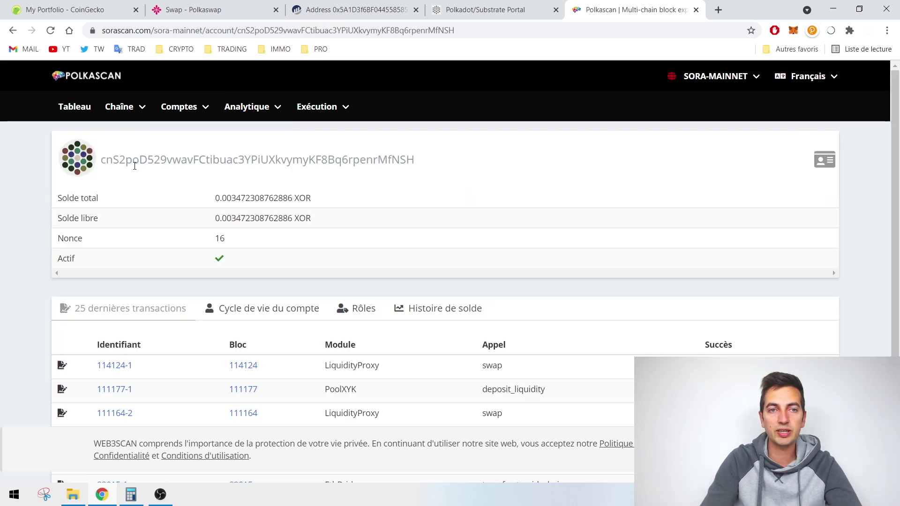
Examine the account's recent transactions and the details of its latest swap, and return to the account overview.
scroll(135, 165, "down", 3)
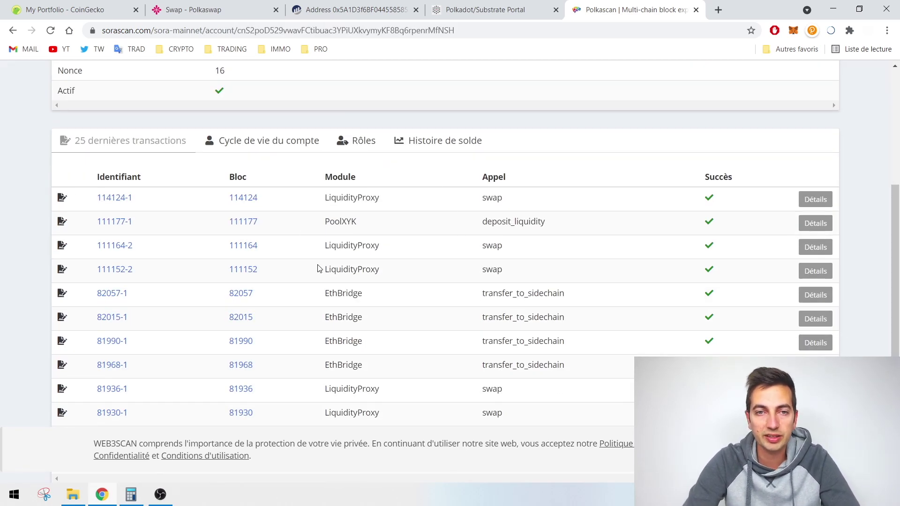
scroll(366, 354, "up", 3)
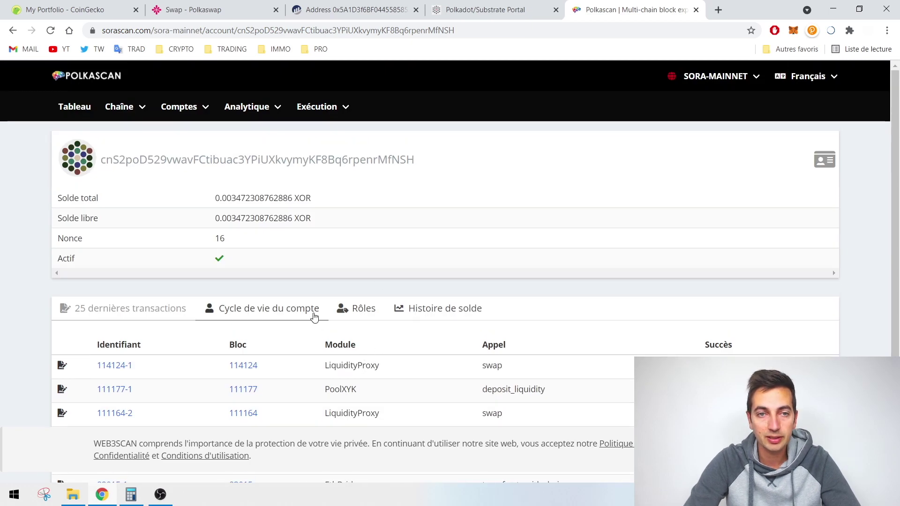
scroll(661, 296, "down", 1)
scroll(661, 297, "down", 3)
left_click(815, 200)
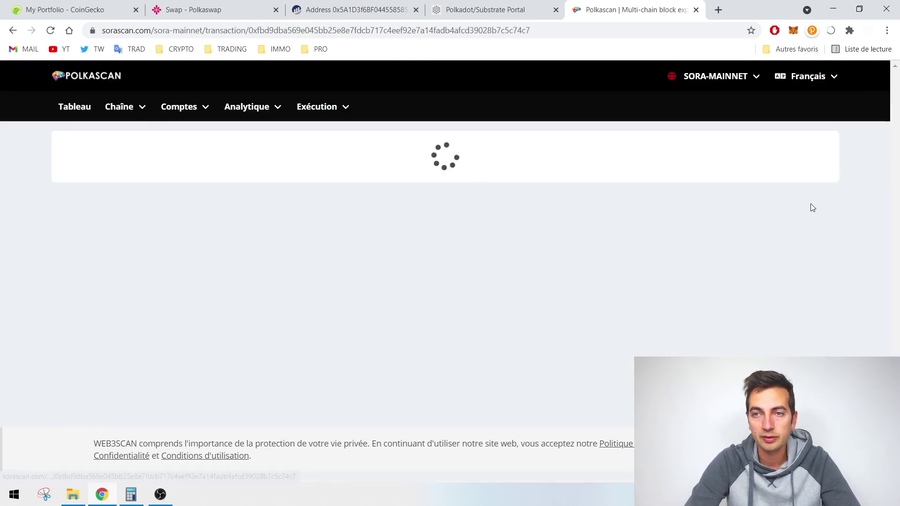
scroll(429, 258, "down", 5)
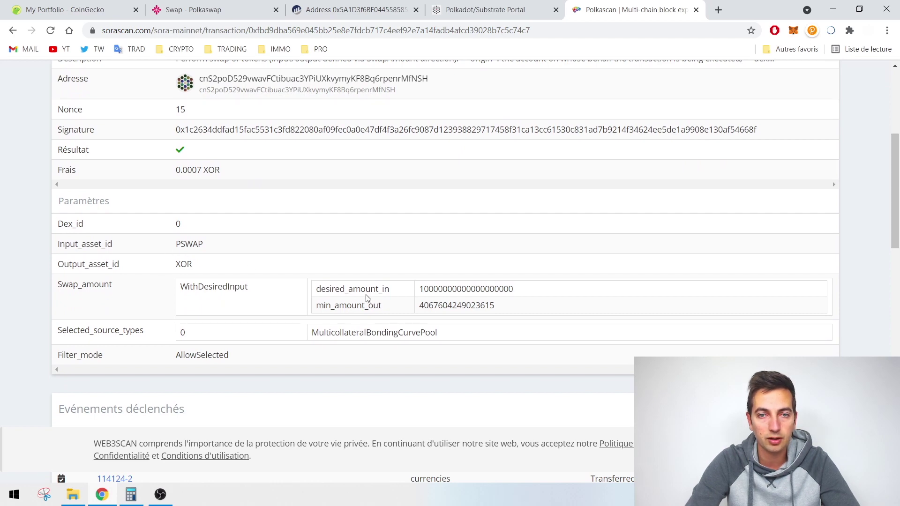
scroll(331, 328, "down", 4)
scroll(338, 321, "up", 9)
left_click(176, 110)
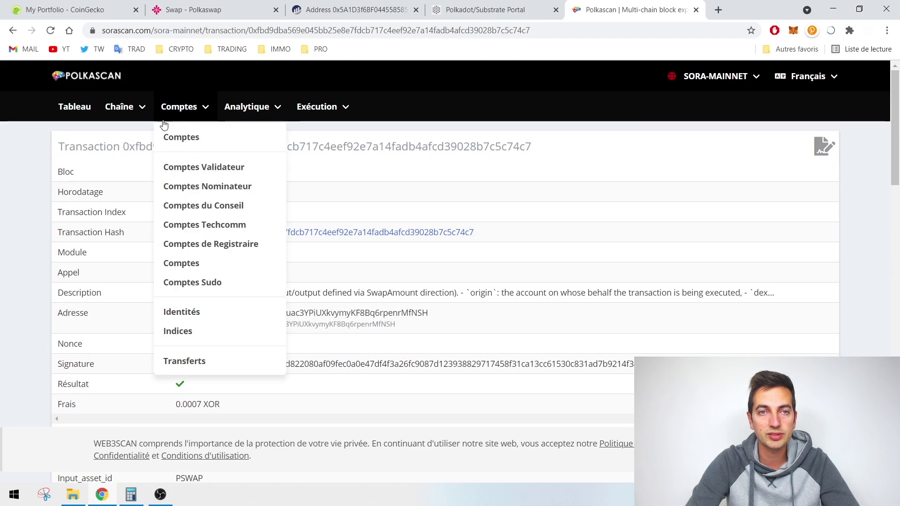
left_click(13, 30)
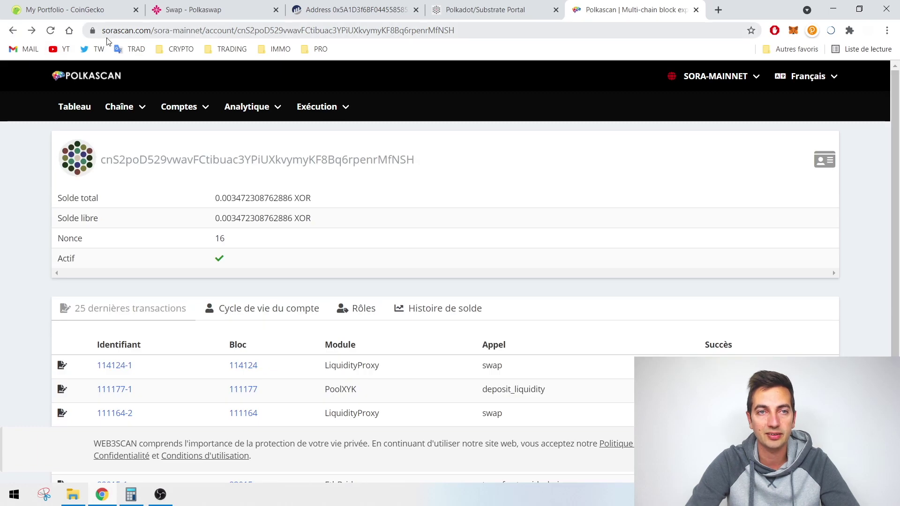
left_click(93, 30)
left_click(158, 31)
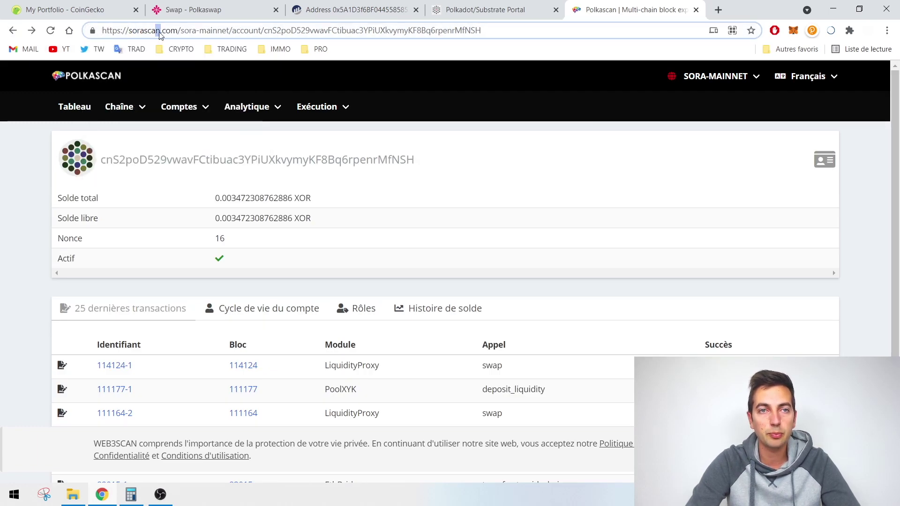
Return to the polkadot.js accounts page and check the non-controller account's allowed blockchain setting in the polkadot{.js} extension.
left_click(337, 9)
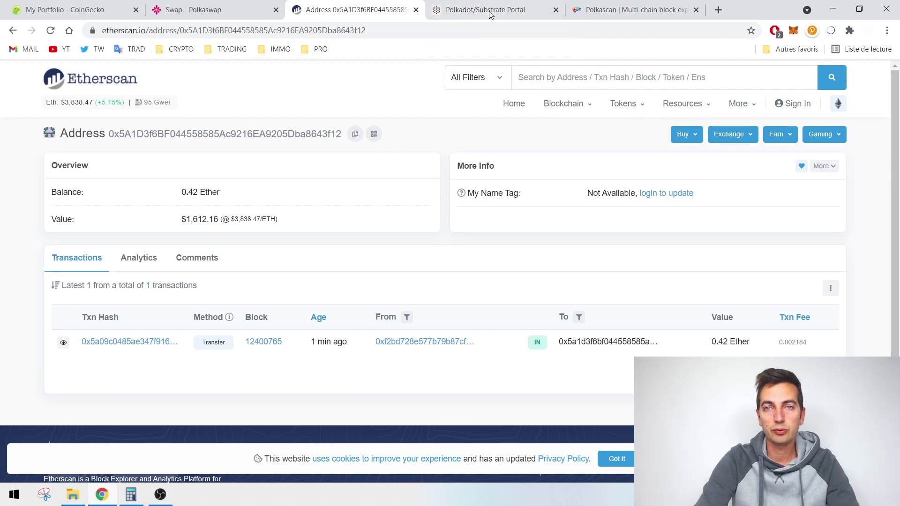
left_click(484, 12)
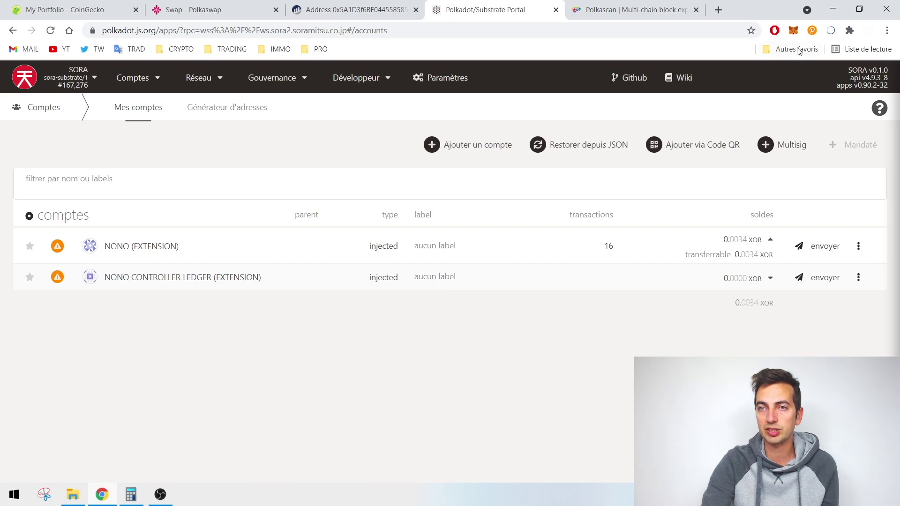
left_click(398, 8)
left_click(492, 7)
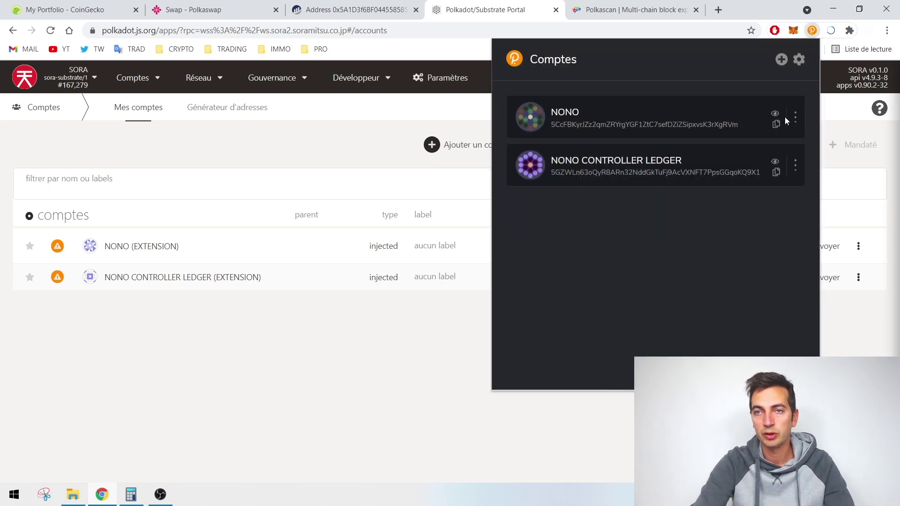
left_click(794, 118)
left_click(737, 215)
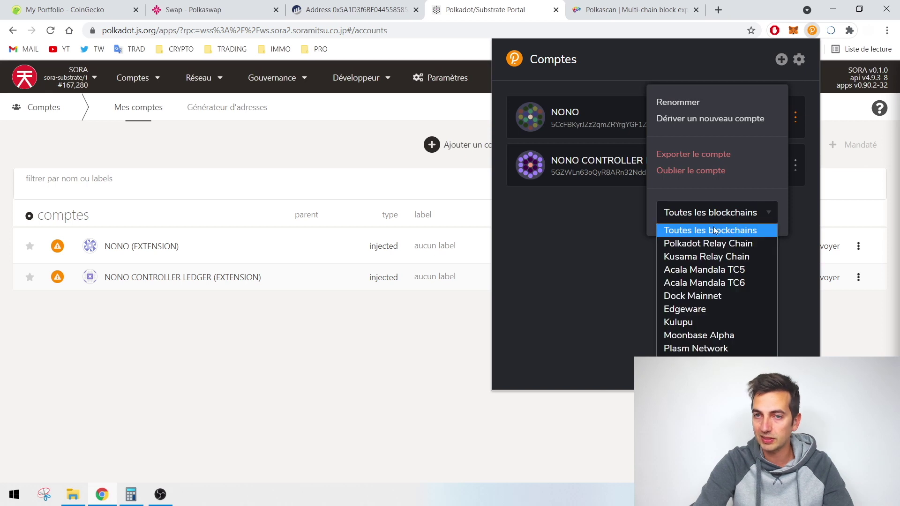
left_click(281, 176)
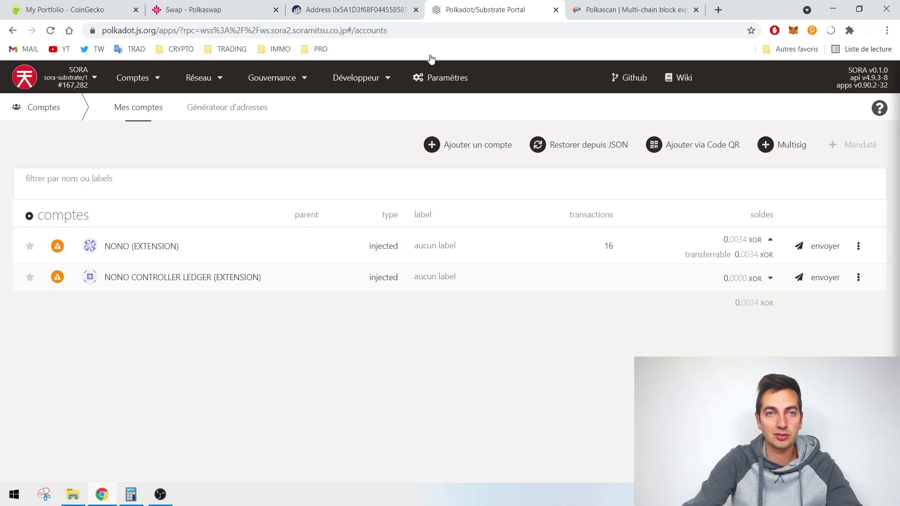
Compare the Polkaswap and Etherscan pages with the accounts page, and collapse the non-controller account's XOR balance breakdown.
left_click(216, 9)
left_click(484, 10)
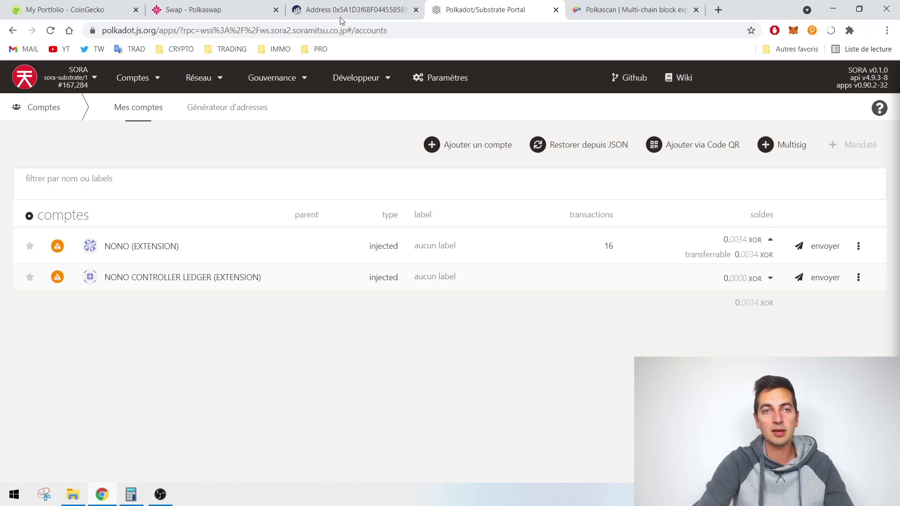
left_click(262, 9)
left_click(500, 4)
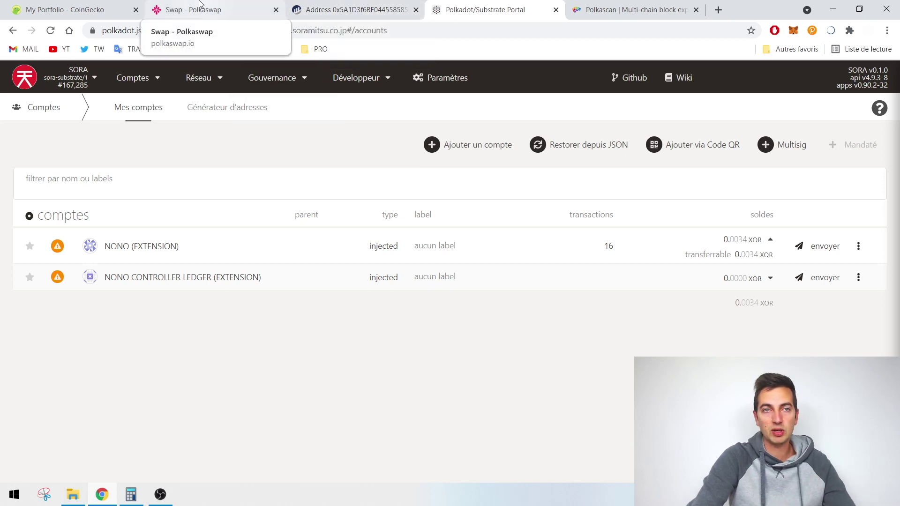
left_click(302, 10)
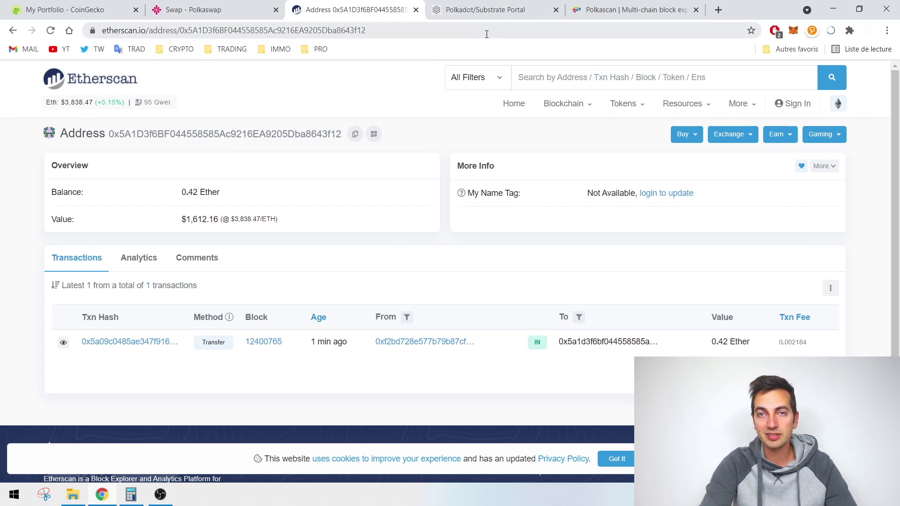
left_click(483, 9)
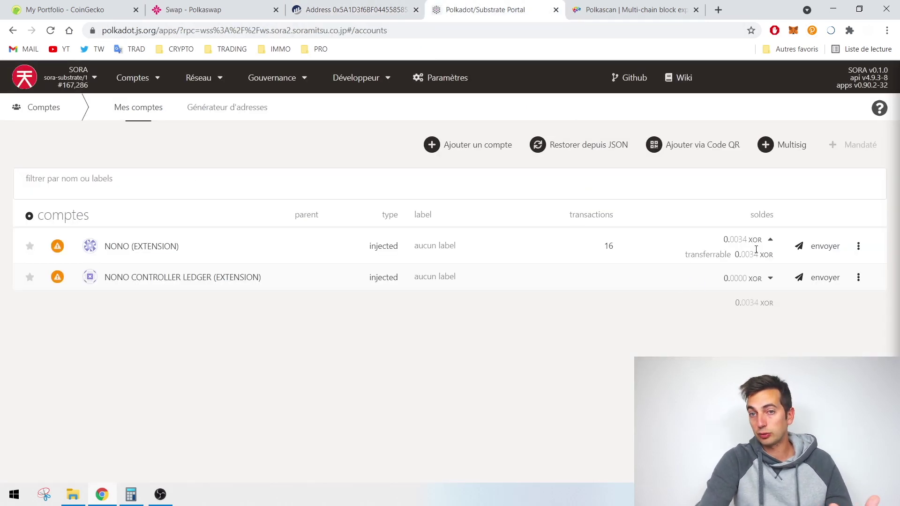
left_click(770, 241)
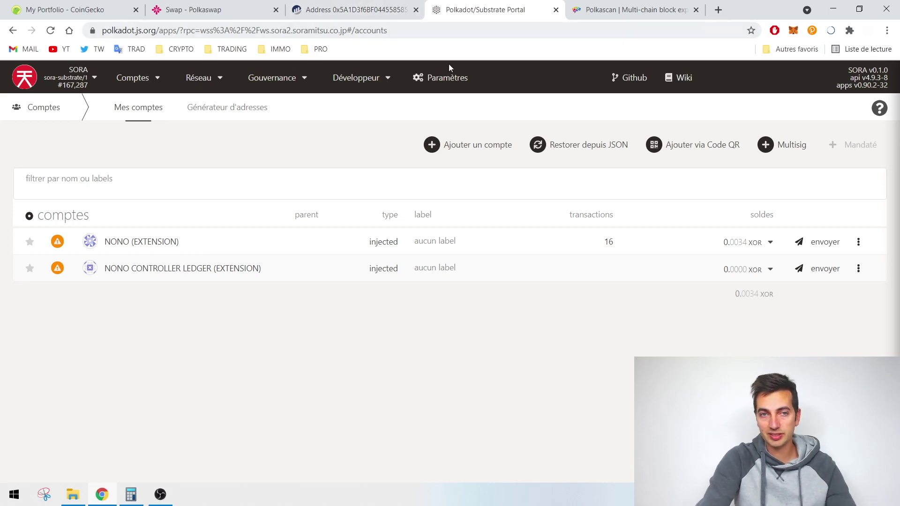
Switch to Polkaswap, open the HASHI Bridge, and reload the page to enable the polkadot{.js} extension.
left_click(343, 6)
left_click(211, 4)
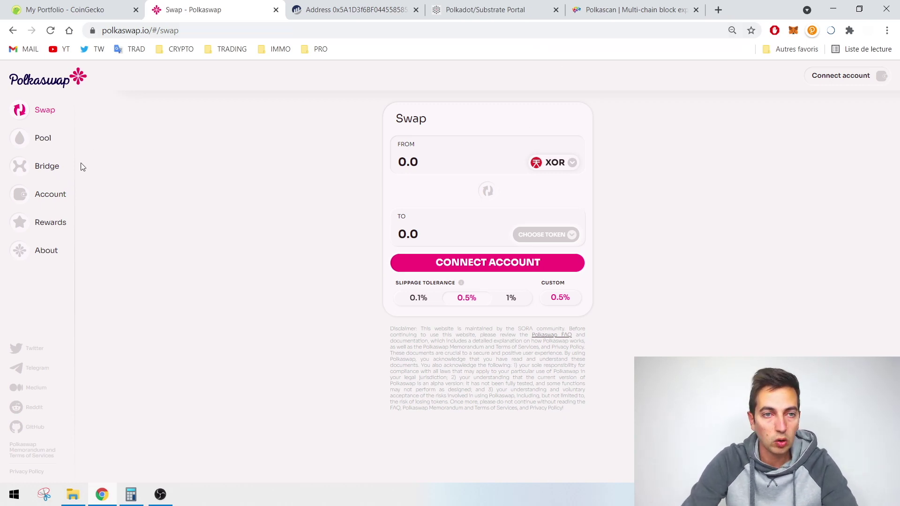
left_click(45, 171)
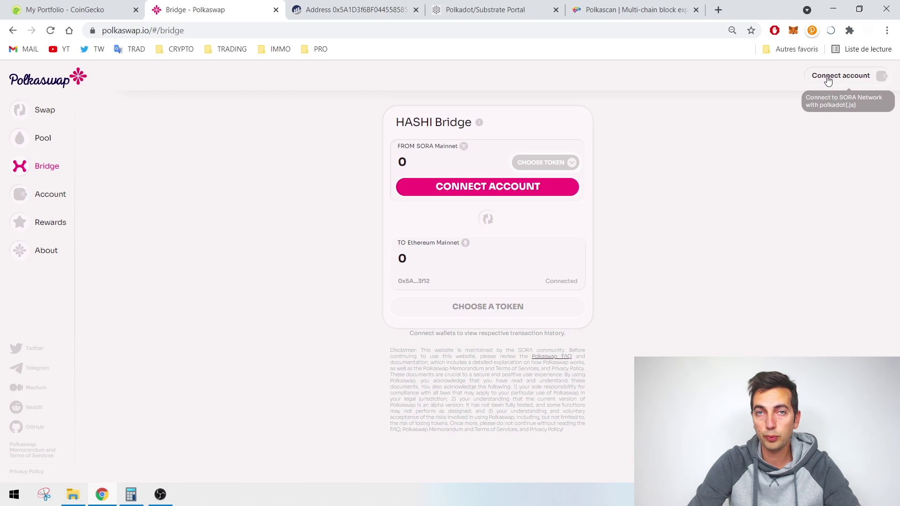
left_click(812, 31)
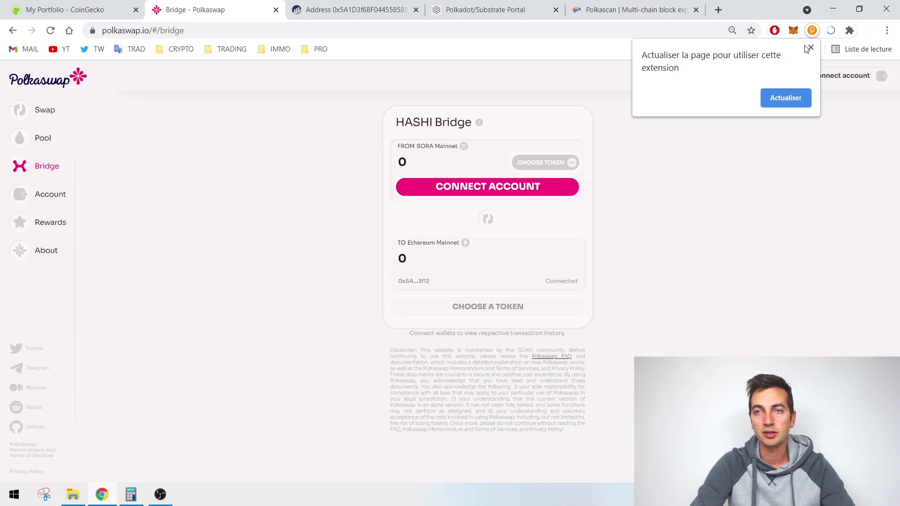
left_click(792, 94)
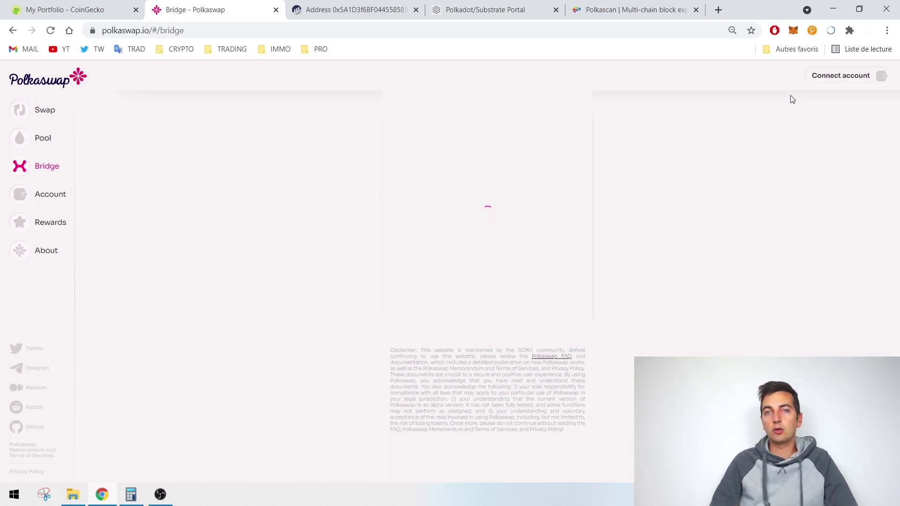
Check the accounts, settings and site access options of the polkadot{.js} extension for polkaswap.io.
left_click(812, 30)
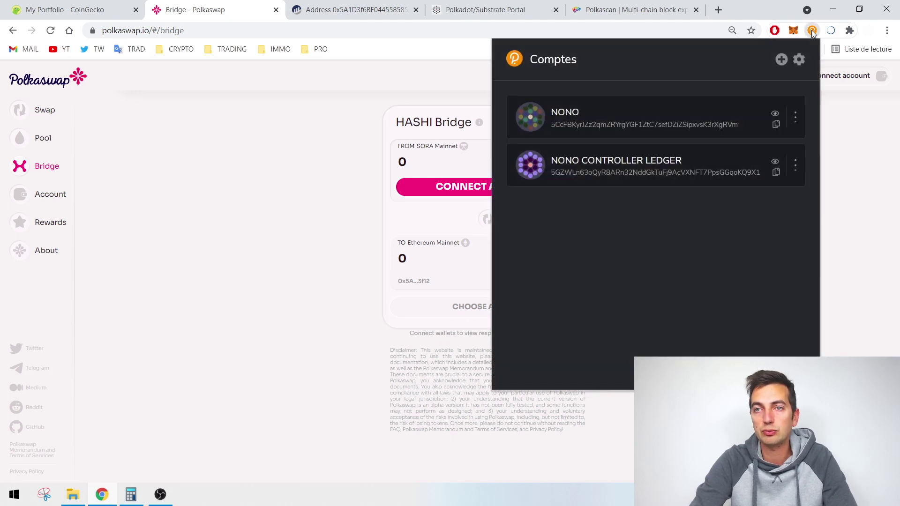
left_click(798, 60)
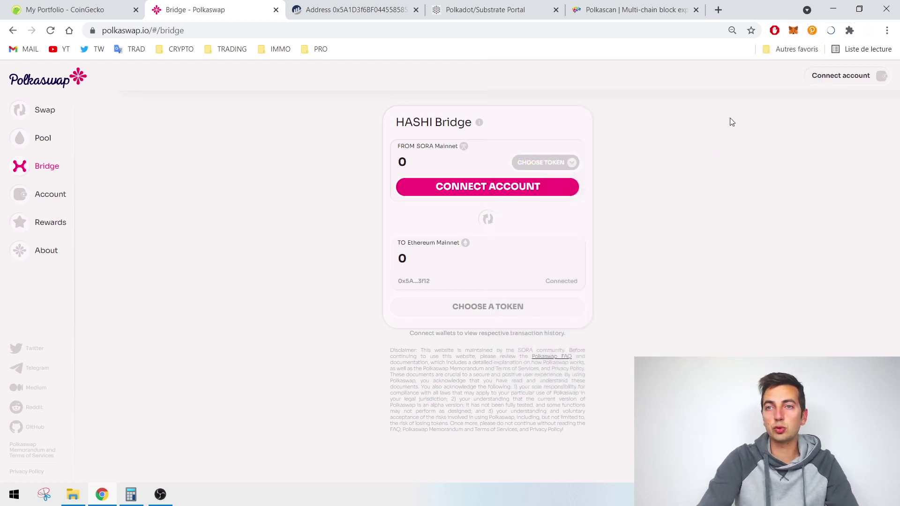
right_click(813, 32)
mouse_move(787, 69)
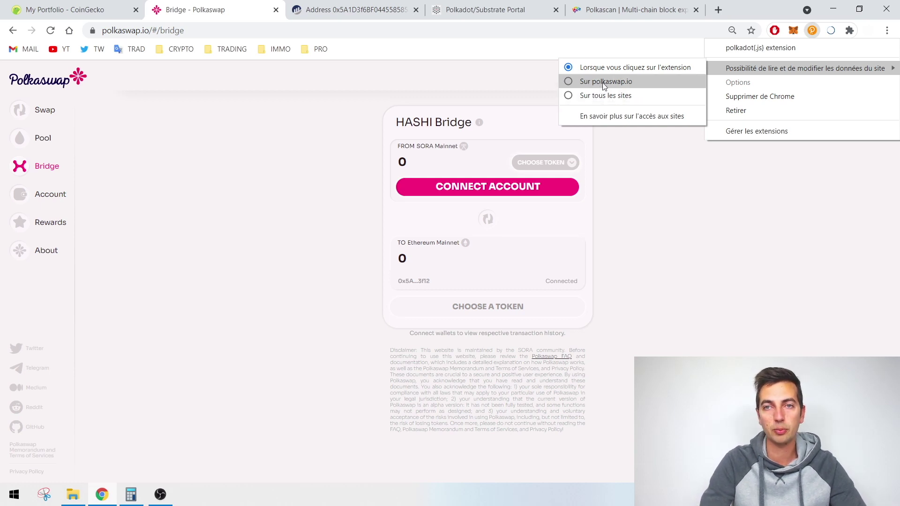
left_click(508, 81)
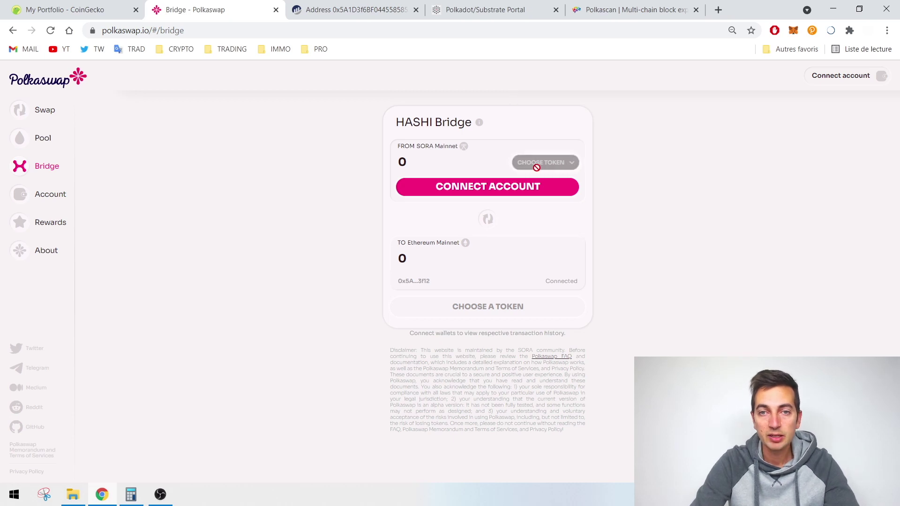
left_click(812, 30)
left_click(863, 157)
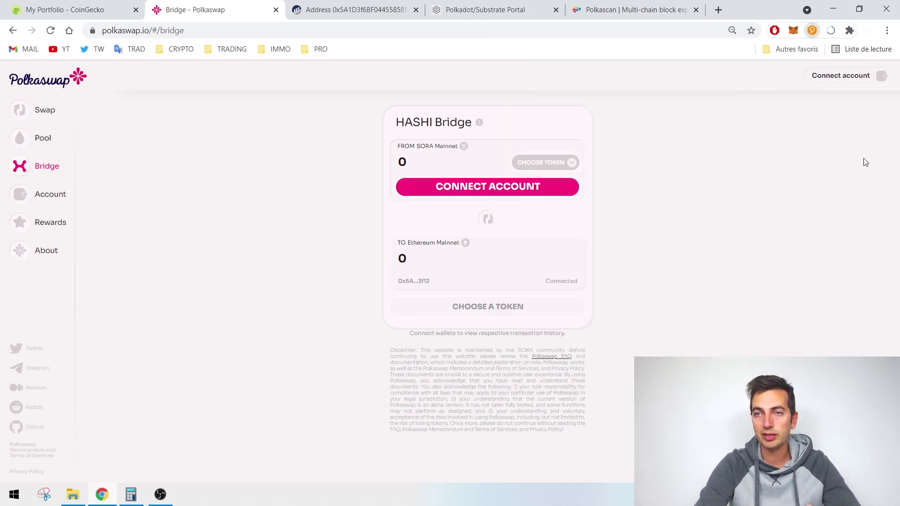
Start connecting an account to Polkaswap and set the non-controller account's allowed blockchain to "Toutes les blockchains" in the polkadot{.js} extension.
left_click(495, 191)
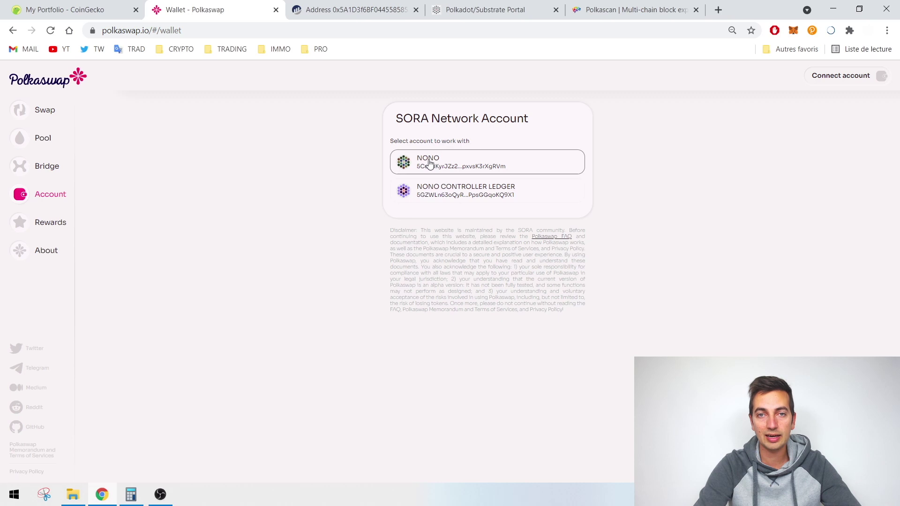
left_click(811, 30)
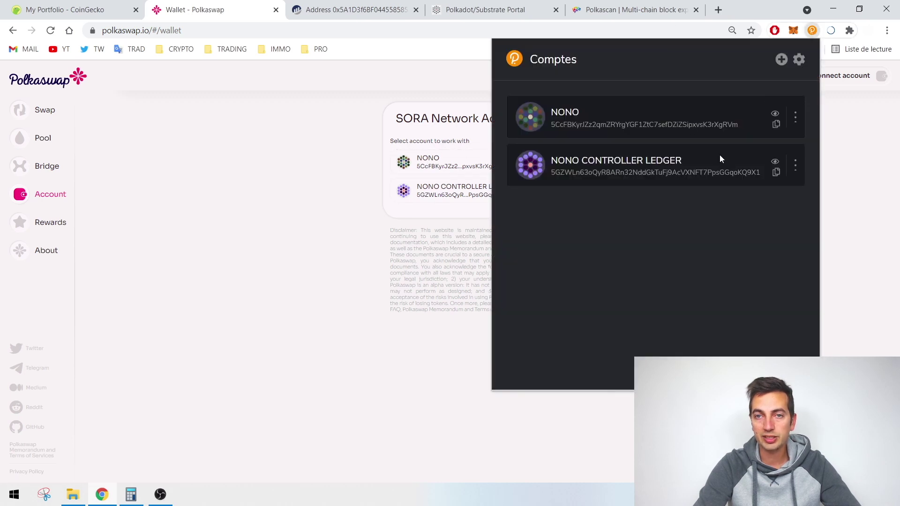
left_click(796, 118)
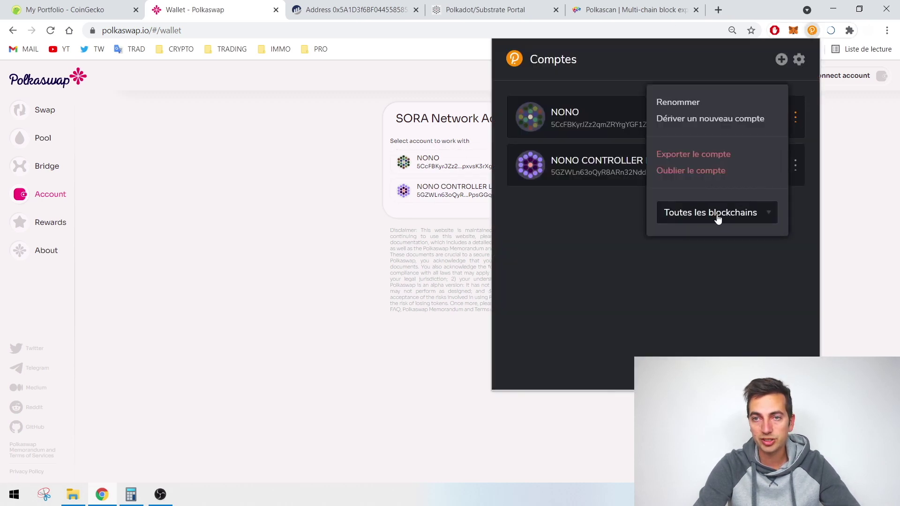
left_click(717, 217)
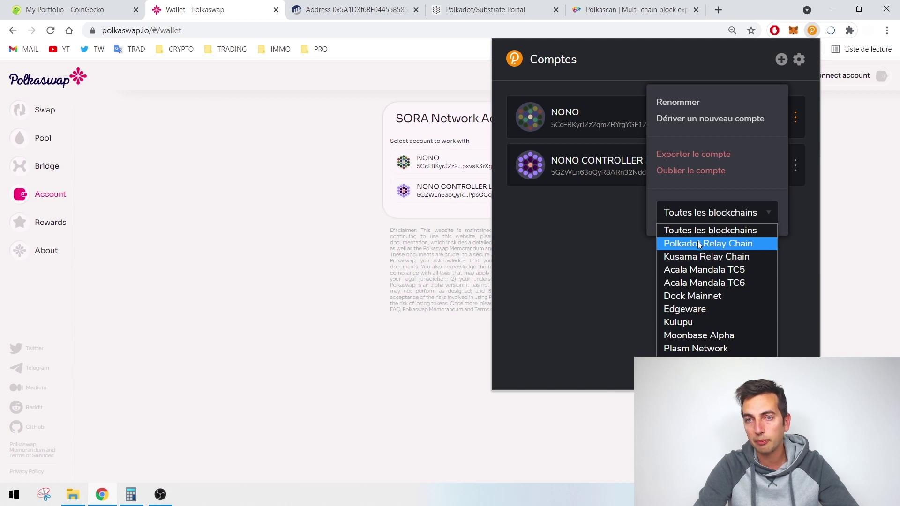
left_click(720, 233)
left_click(581, 257)
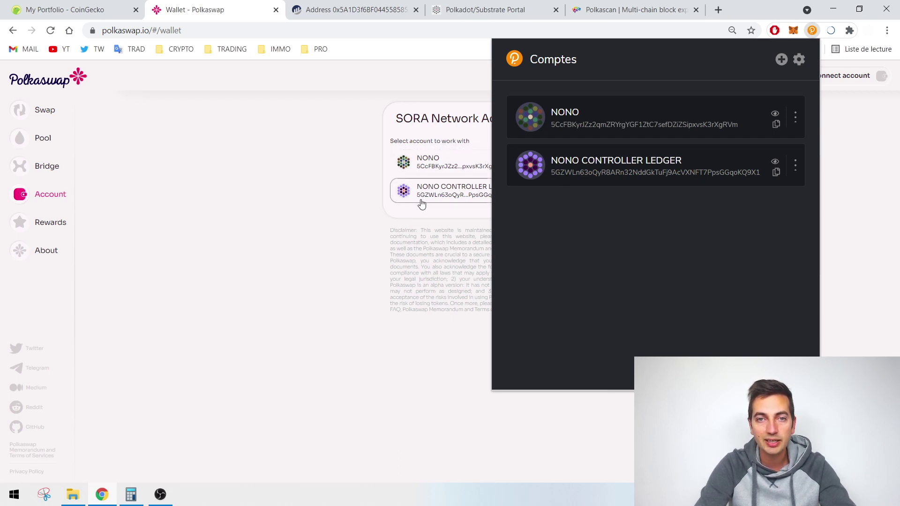
Connect the non-controller account to Polkaswap as the SORA Network account.
left_click_drag(561, 112, 610, 125)
left_click(452, 262)
left_click(416, 157)
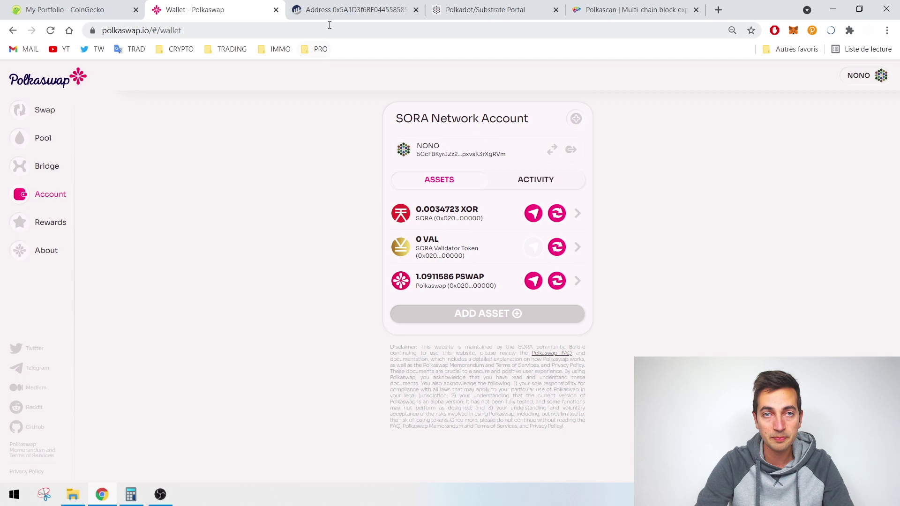
Check the address's Ether balance on Etherscan and return to Polkaswap.
left_click(333, 9)
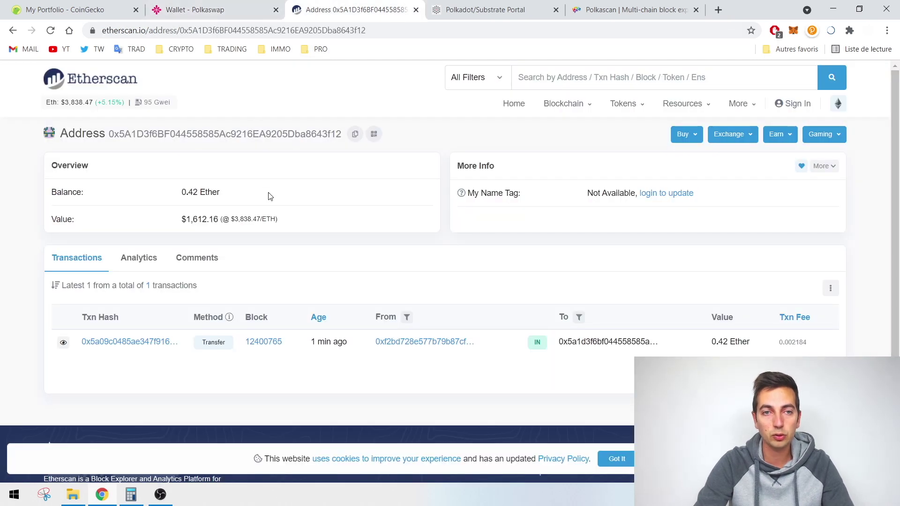
left_click_drag(219, 192, 186, 183)
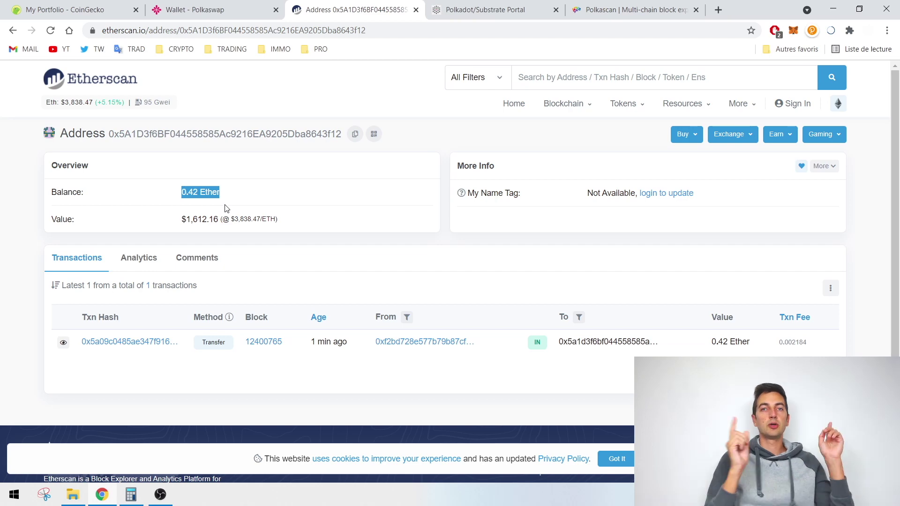
left_click(164, 6)
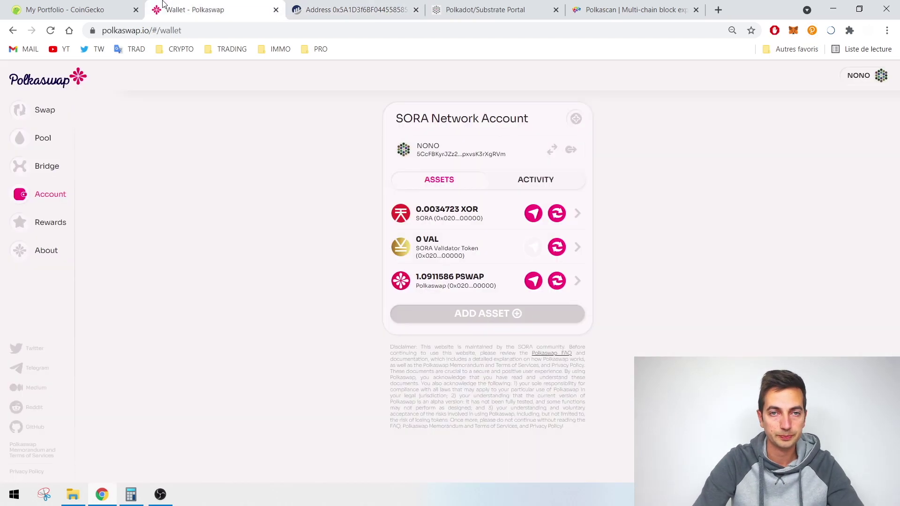
Open the HASHI Bridge and set the transfer direction from Ethereum Mainnet to SORA Mainnet.
left_click(38, 174)
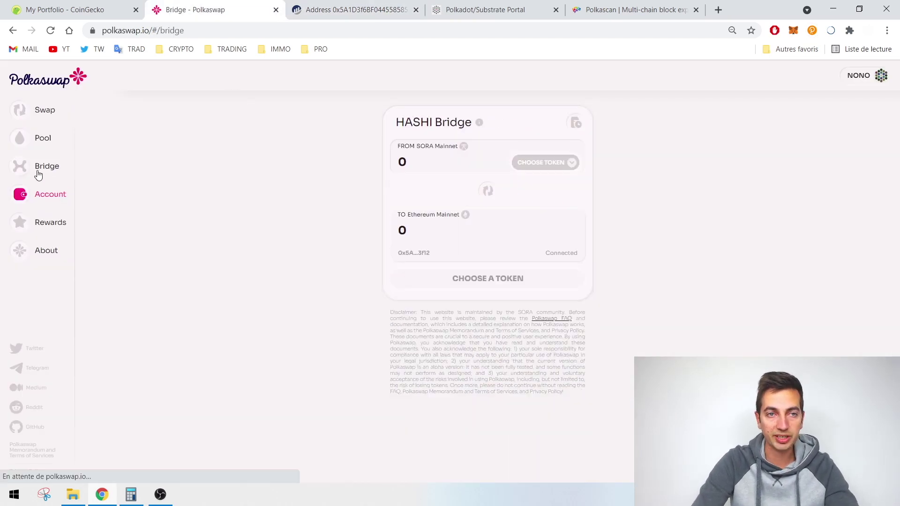
left_click(545, 162)
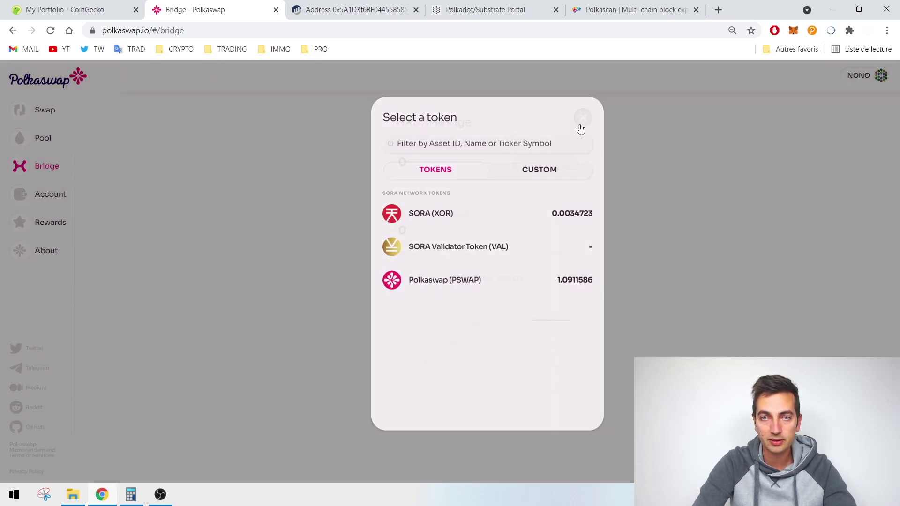
left_click(581, 125)
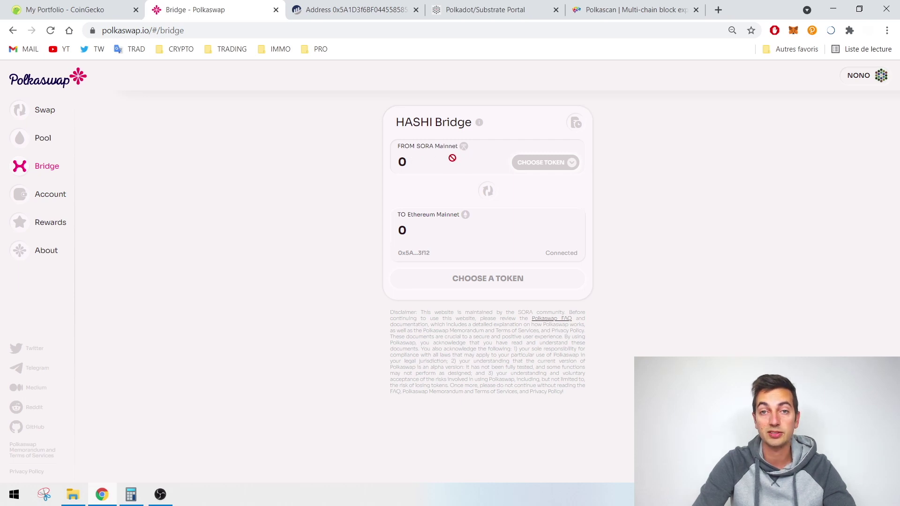
left_click(488, 192)
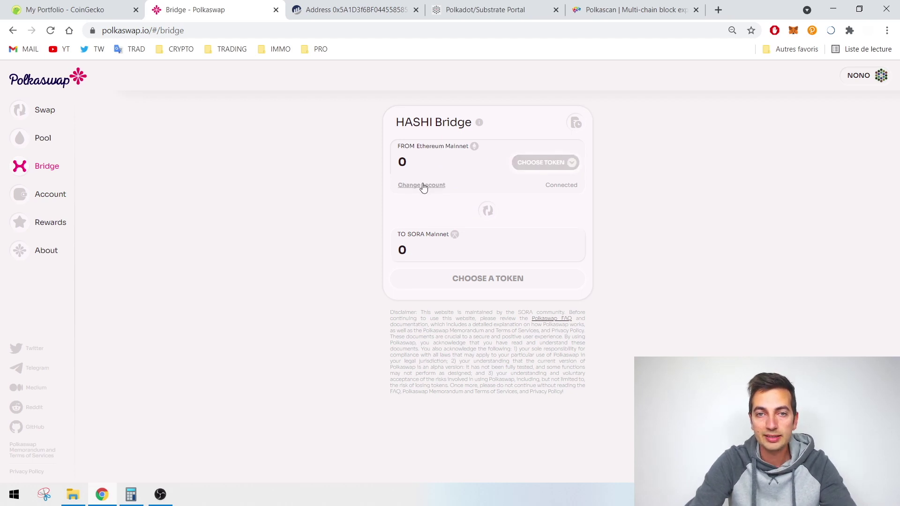
Check the connected Ethereum account's ETH balance in the MetaMask extension.
left_click(793, 31)
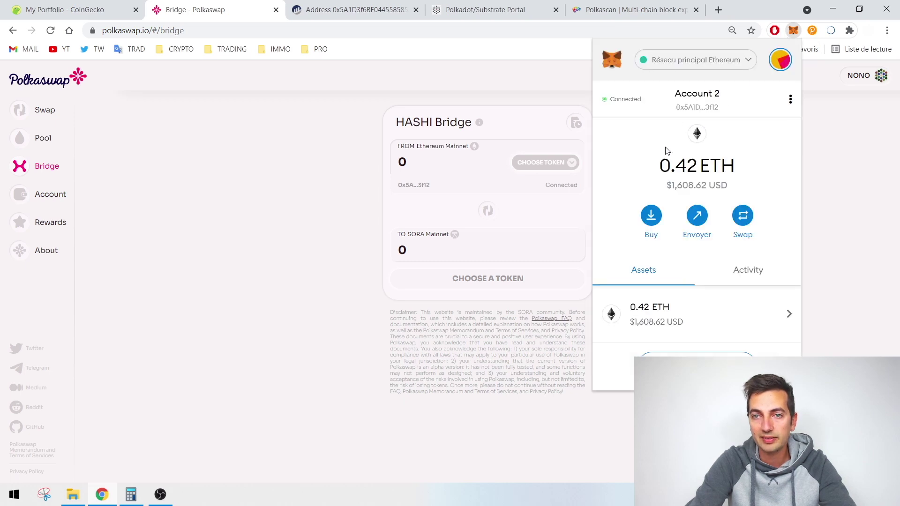
left_click_drag(660, 161, 728, 185)
left_click(374, 219)
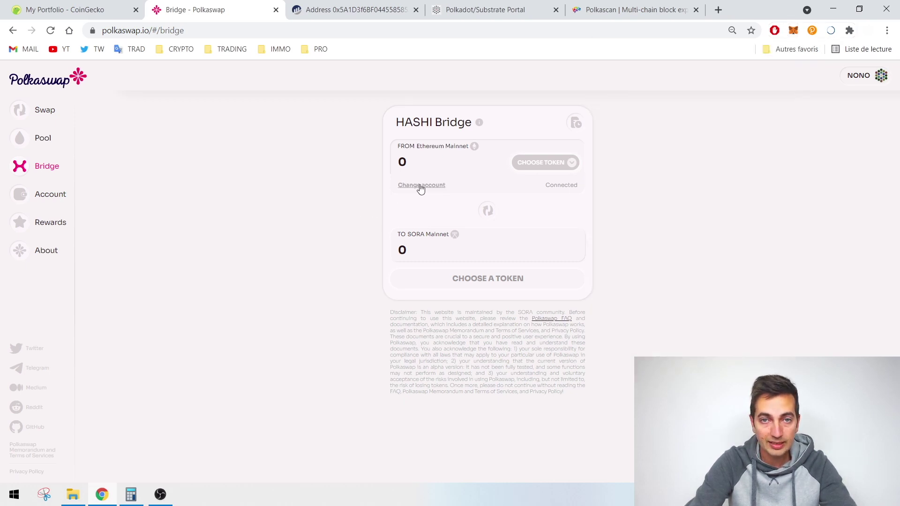
Search the bridge's token list for "eth" and choose Ether (ETH) as the token to transfer.
left_click(539, 165)
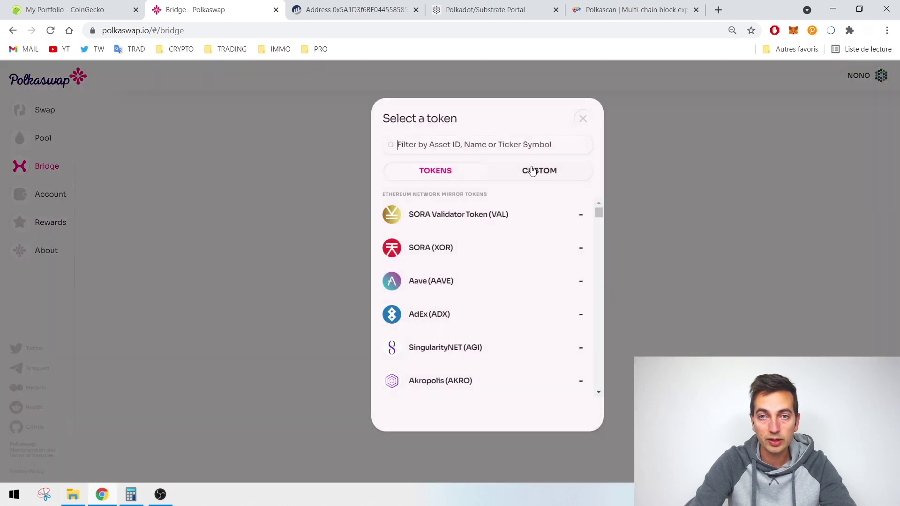
left_click(448, 147)
type("eth")
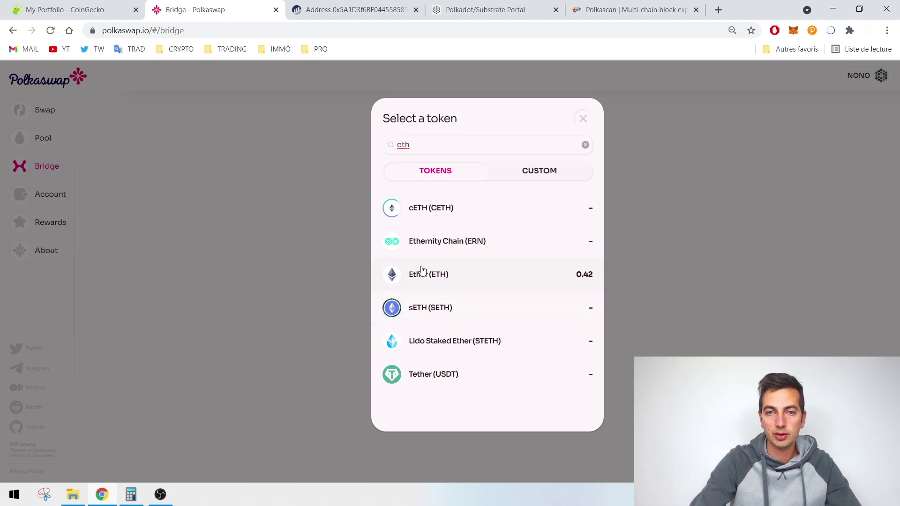
left_click(421, 287)
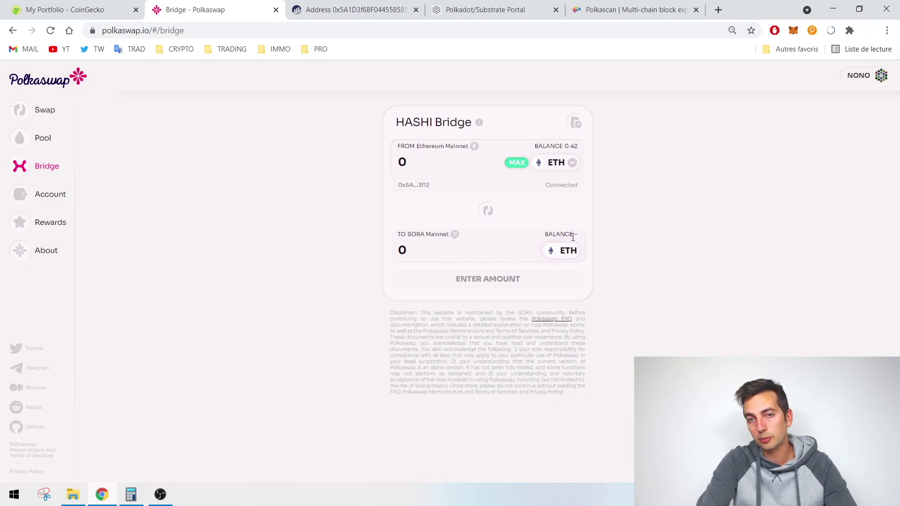
Try SORA (XOR) as the token to transfer, and switch back to Ether (ETH).
left_click(555, 165)
left_click(422, 248)
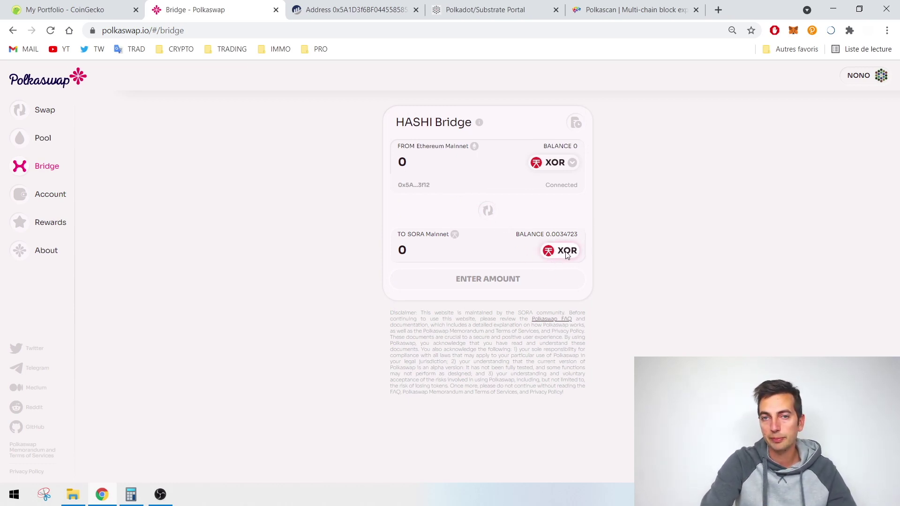
left_click(545, 163)
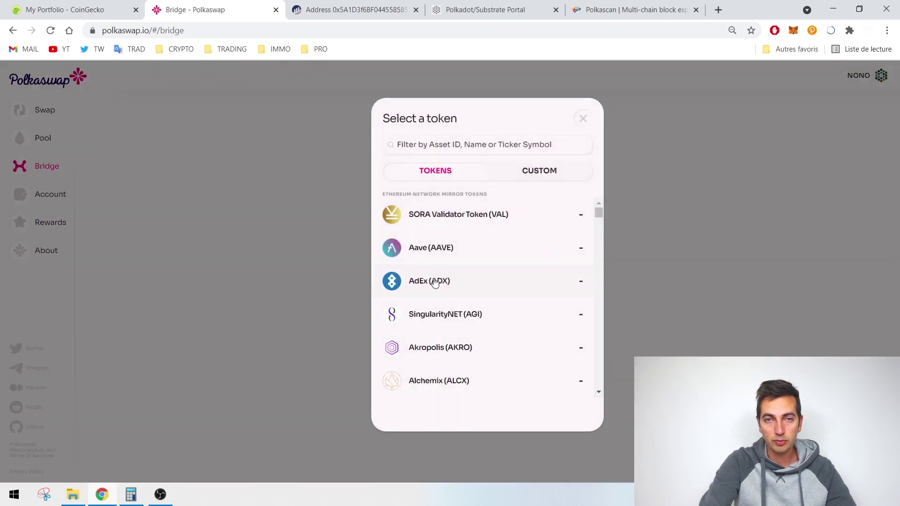
type("eth")
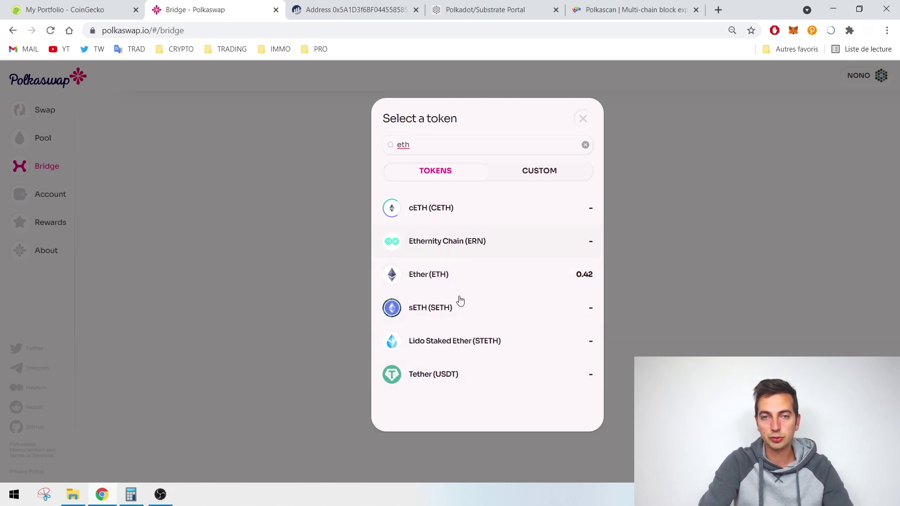
left_click(430, 278)
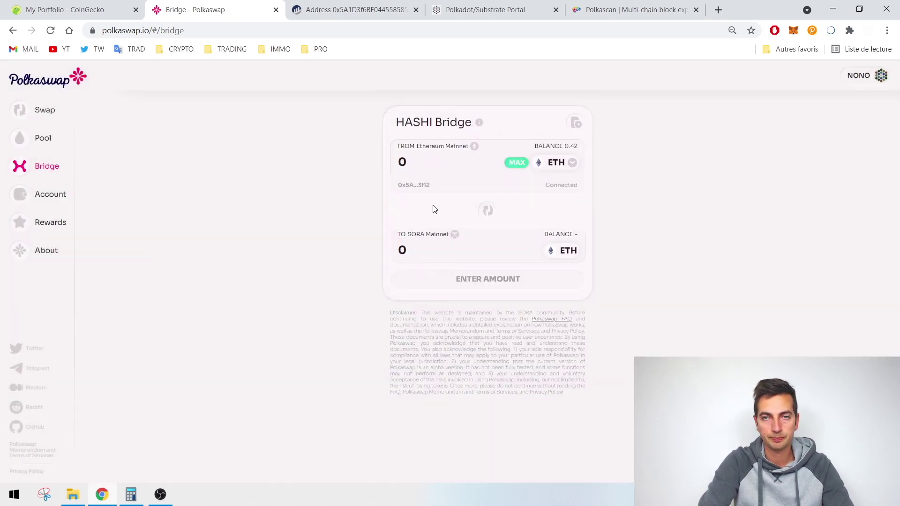
Set the transfer amount to 0.40 ETH and examine the Ethereum network fee.
left_click(421, 164)
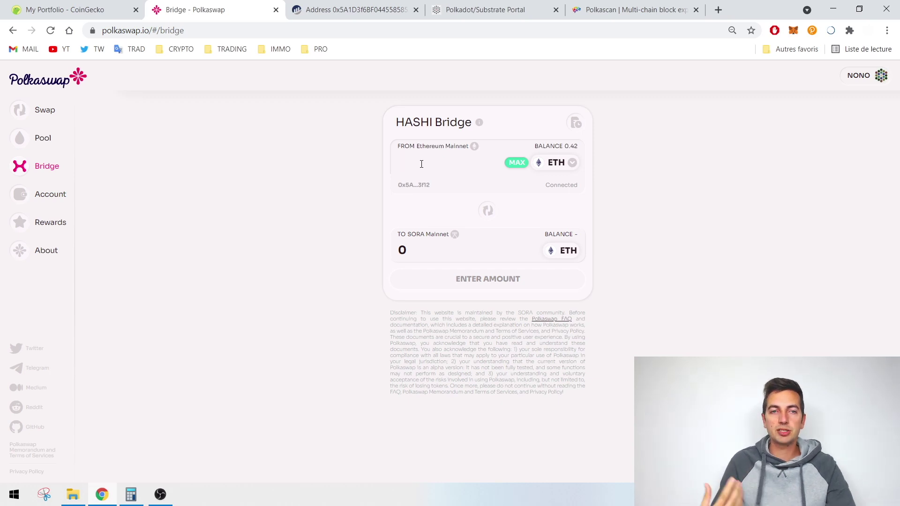
type("0.")
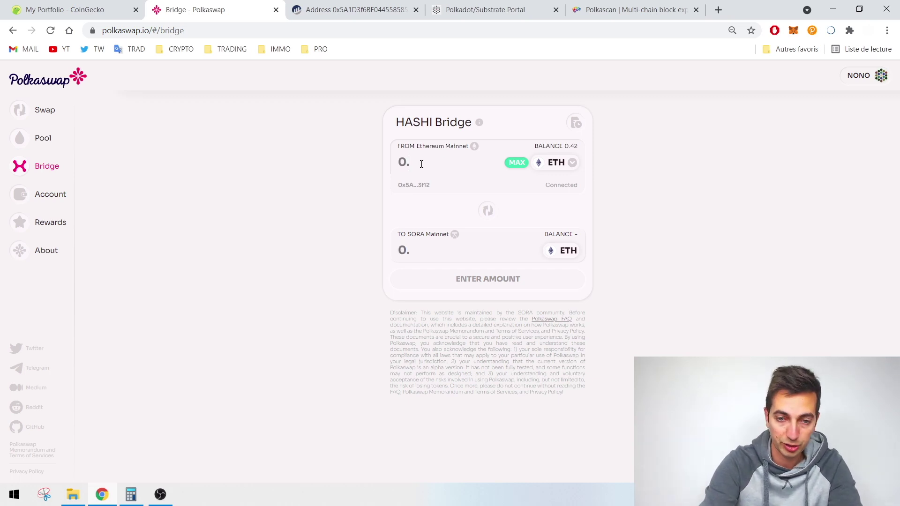
type("40")
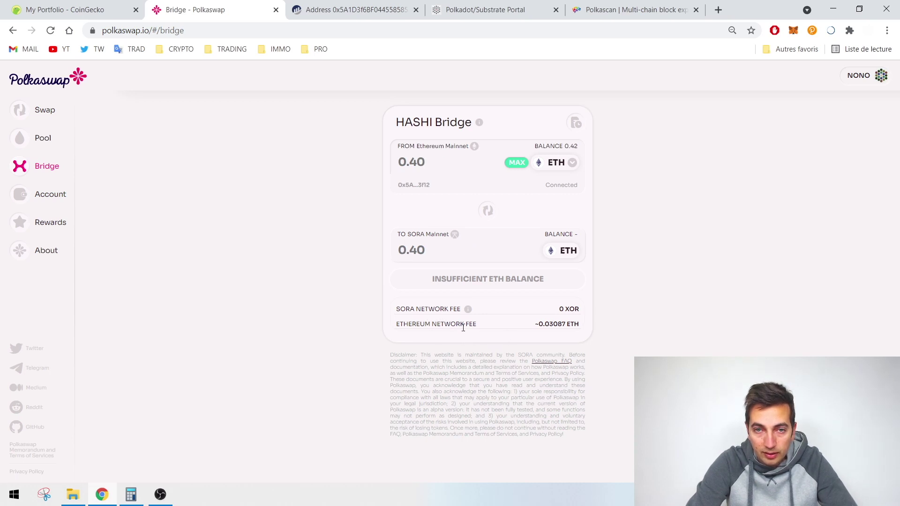
left_click_drag(397, 324, 515, 325)
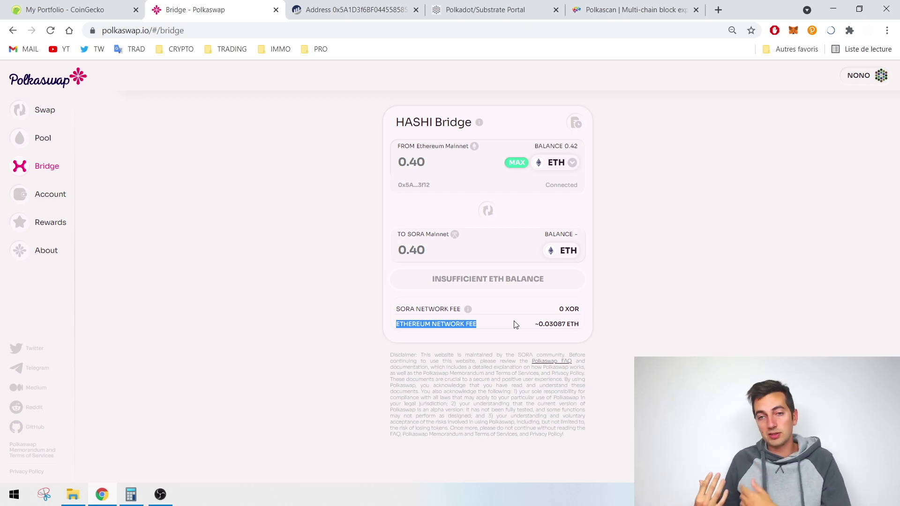
left_click_drag(537, 324, 571, 324)
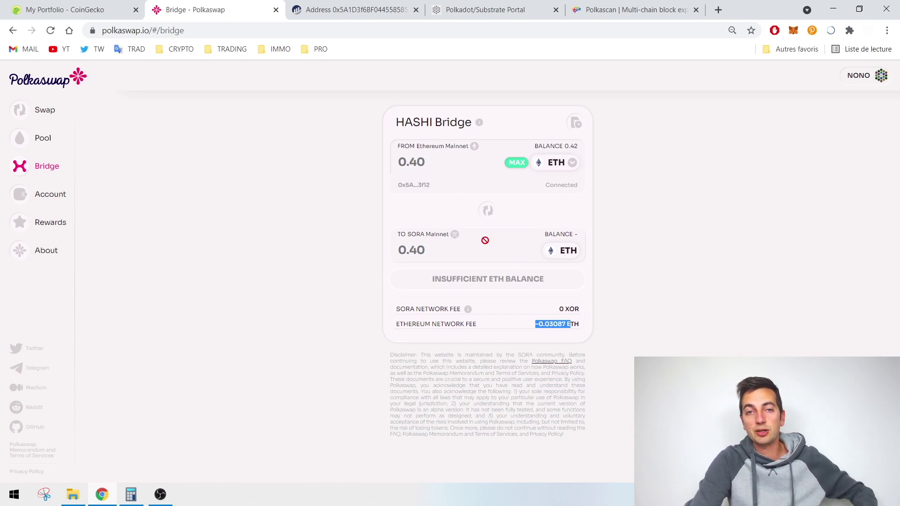
Reduce the amount sent from Ethereum Mainnet to 0.380 ETH to leave room for the network fee.
left_click(433, 163)
left_click(413, 162, "shift")
type("39")
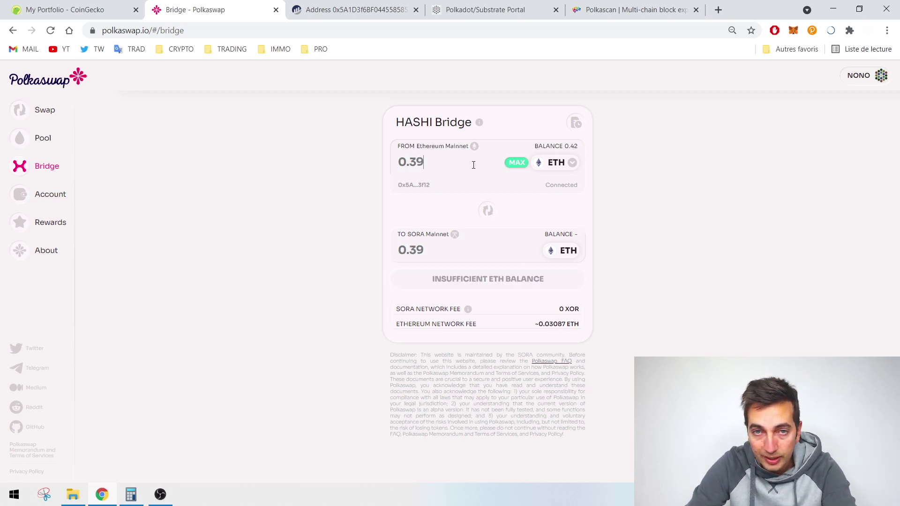
key("BackSpace")
type("85")
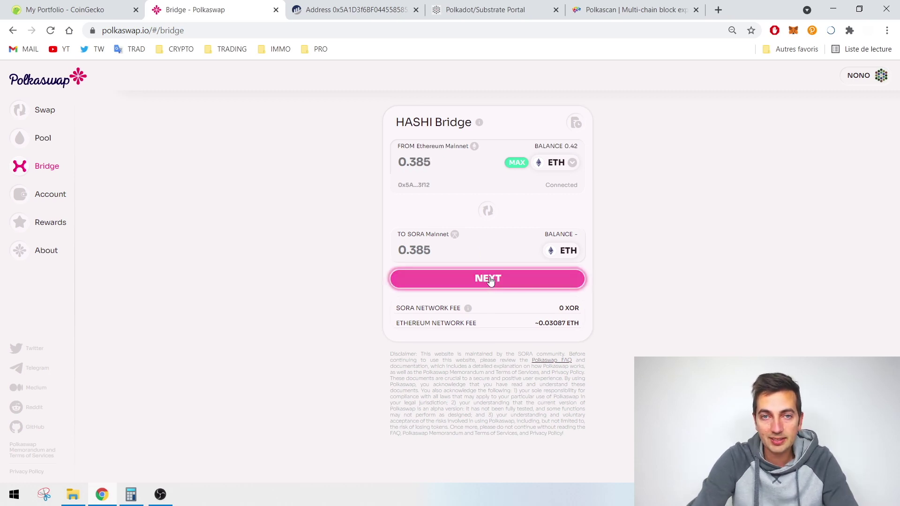
key("BackSpace")
type("0")
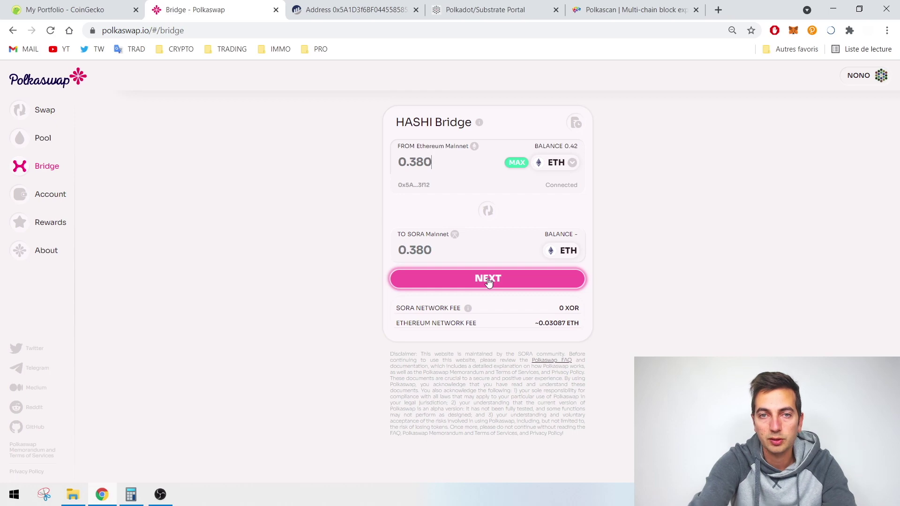
Review the bridge transaction summary and confirm the transfer of 0.38 ETH from Ethereum to SORA.
left_click(488, 279)
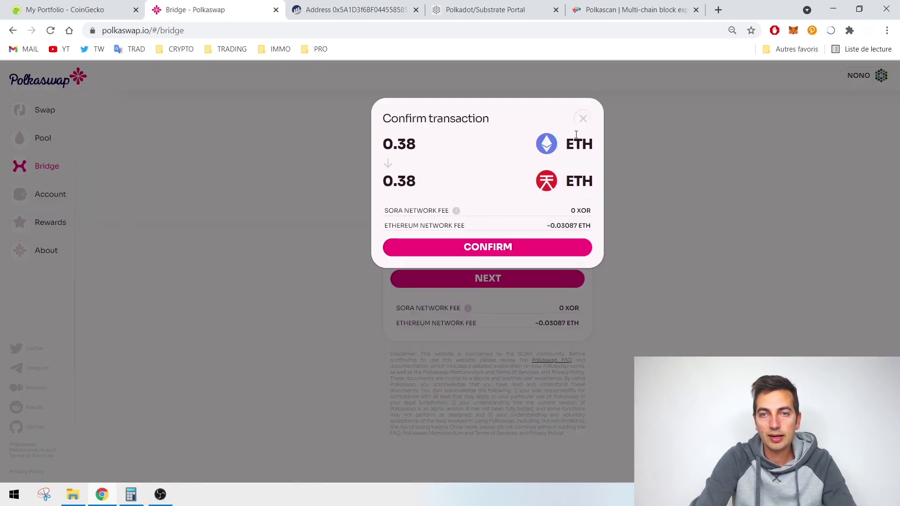
left_click(582, 118)
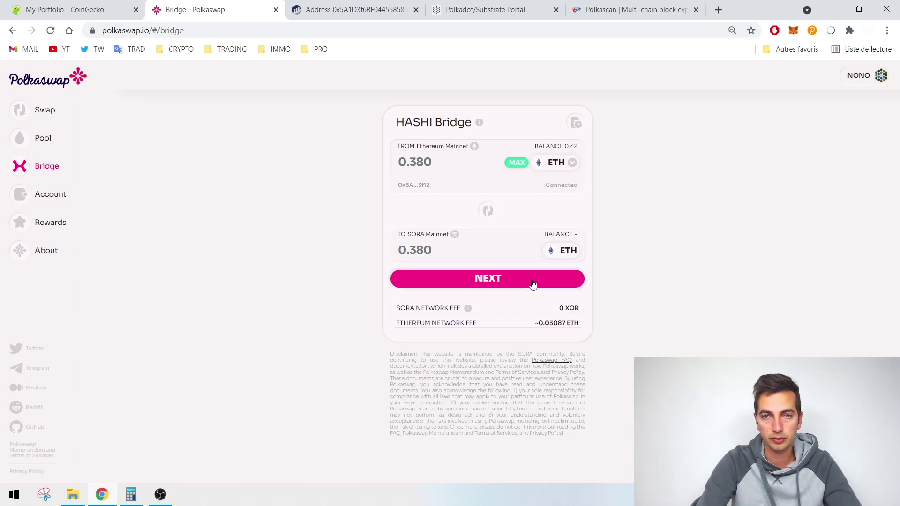
left_click(487, 285)
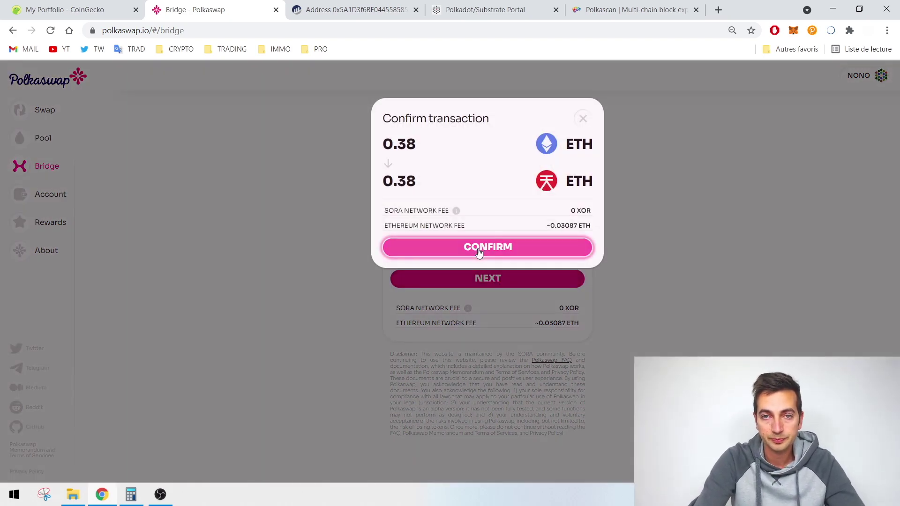
left_click(478, 252)
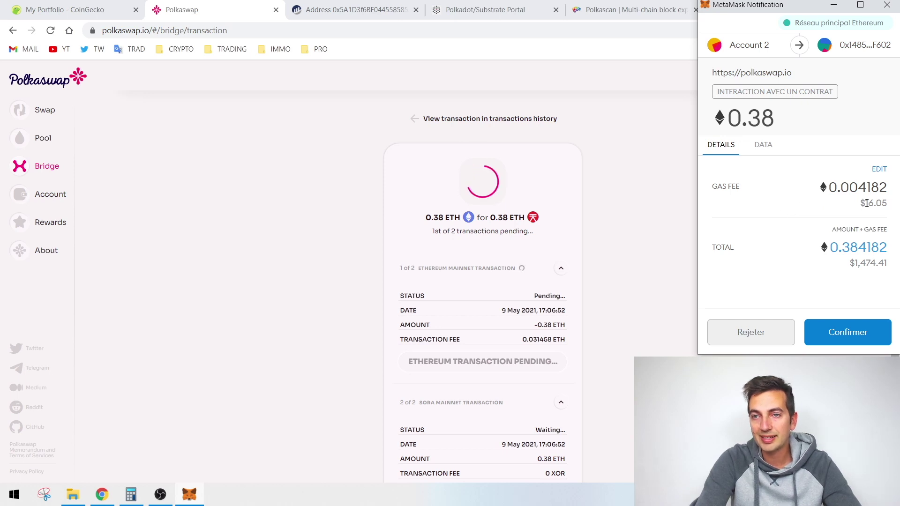
Set the MetaMask gas fee to the Rapide option, save it, and confirm the 0.38 ETH contract interaction.
left_click(875, 172)
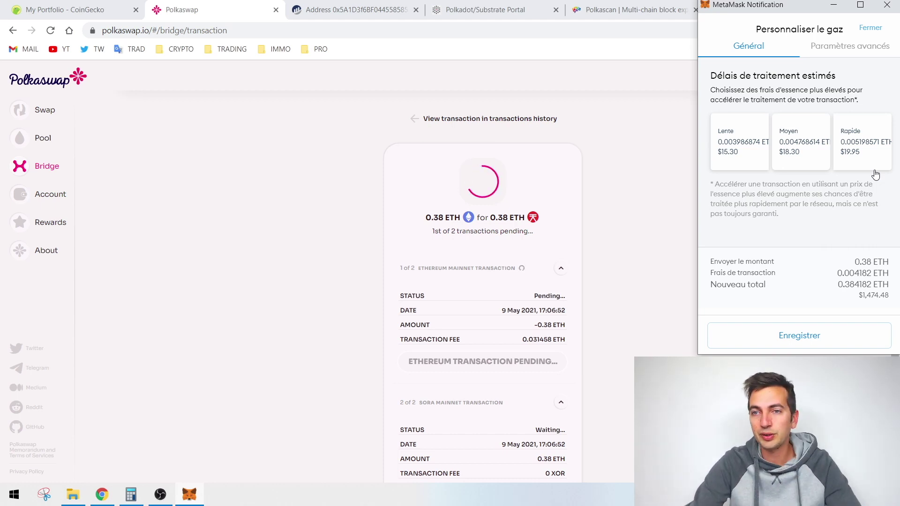
left_click(864, 145)
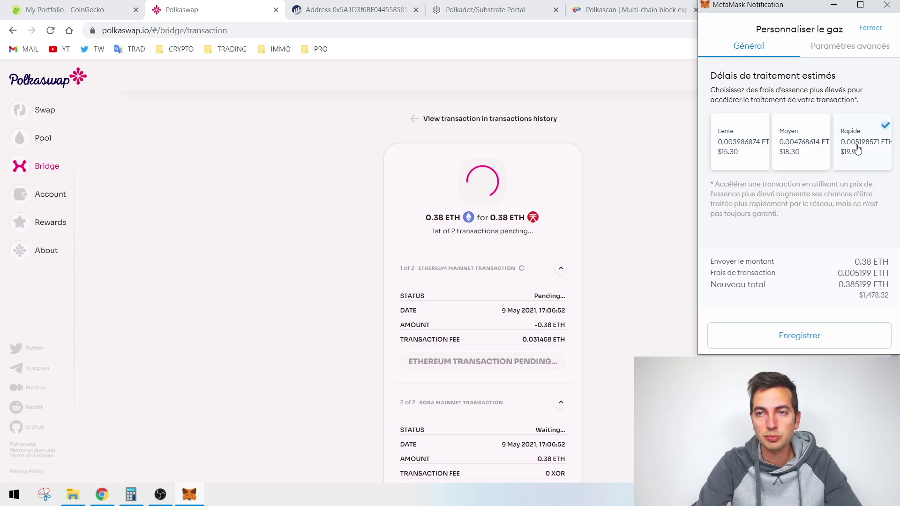
left_click(814, 336)
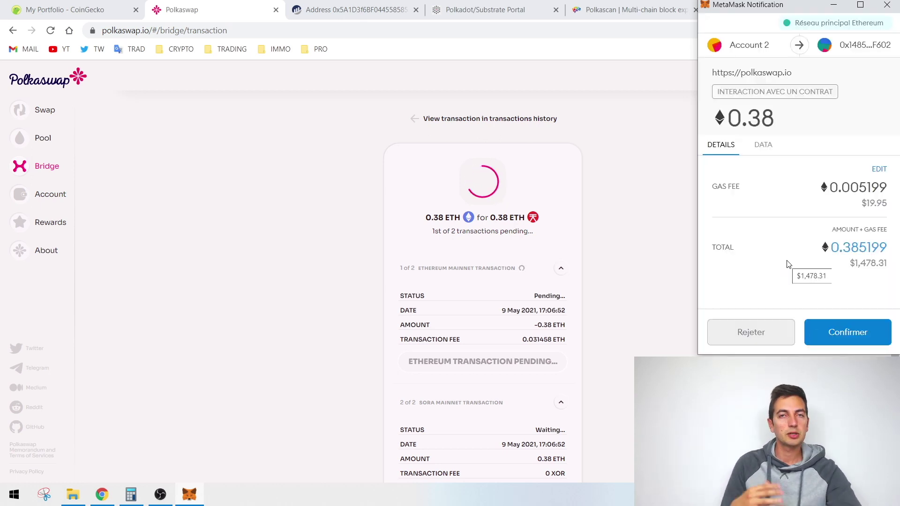
left_click(879, 169)
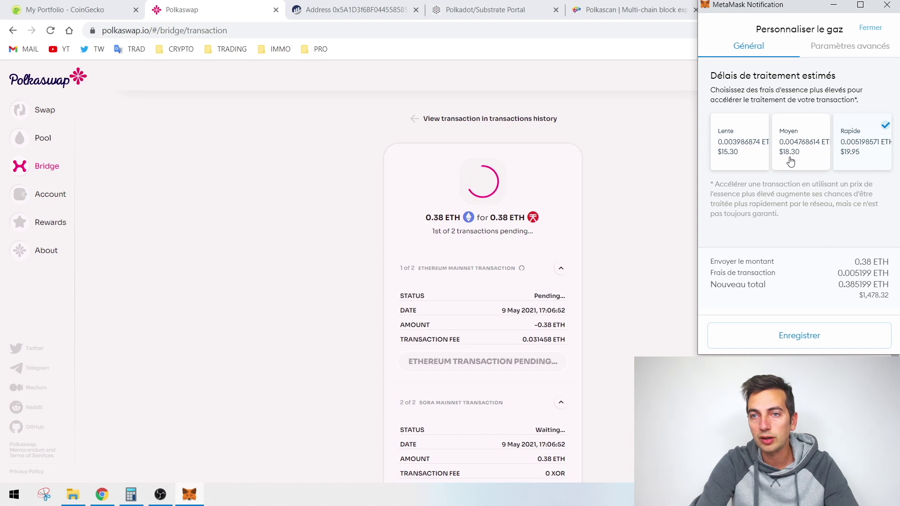
left_click(832, 335)
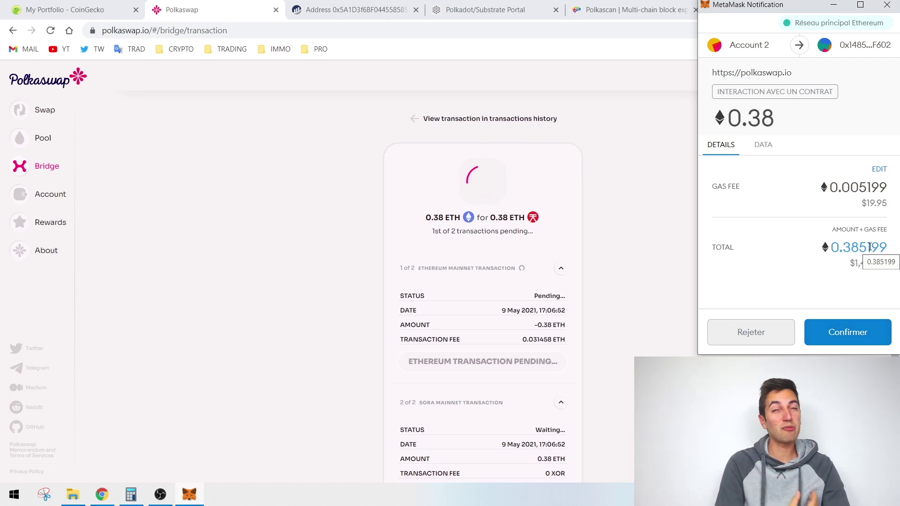
left_click(838, 334)
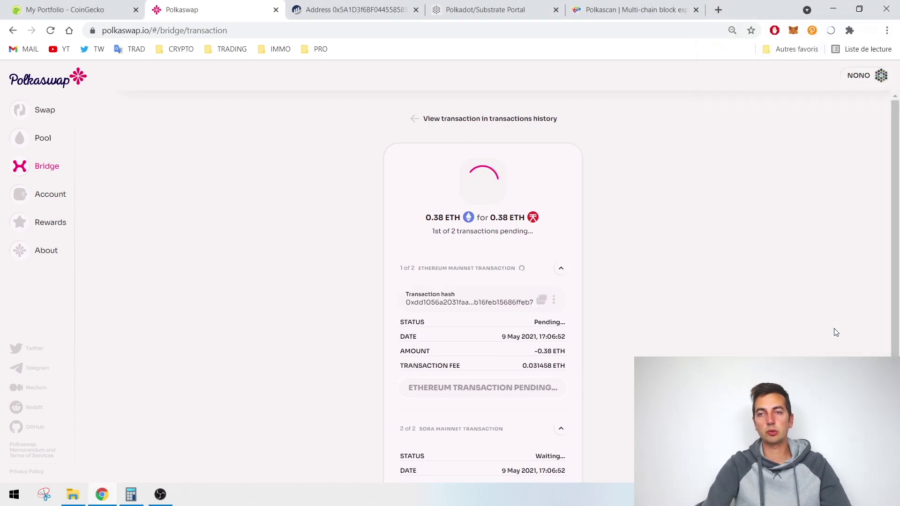
Compare the wallet address shown on Etherscan with Account 2 in MetaMask, and copy that account's address.
left_click_drag(898, 187, 898, 199)
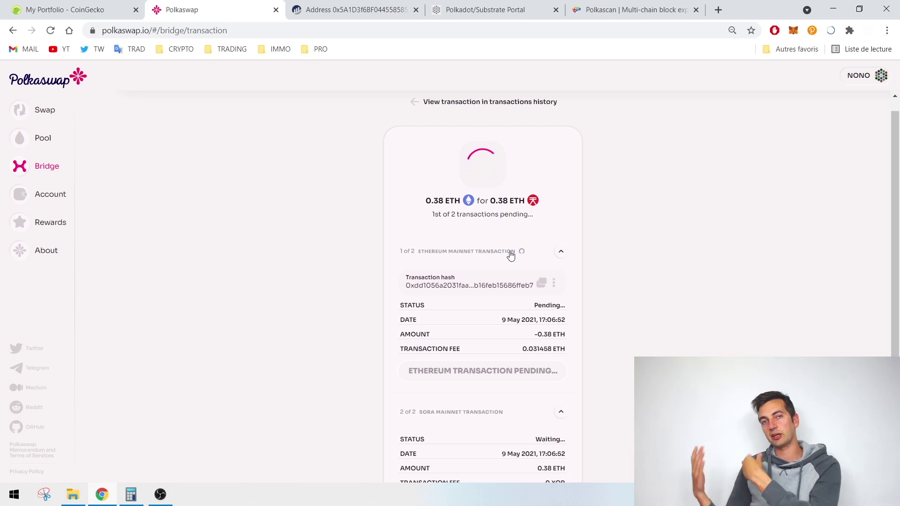
left_click(339, 7)
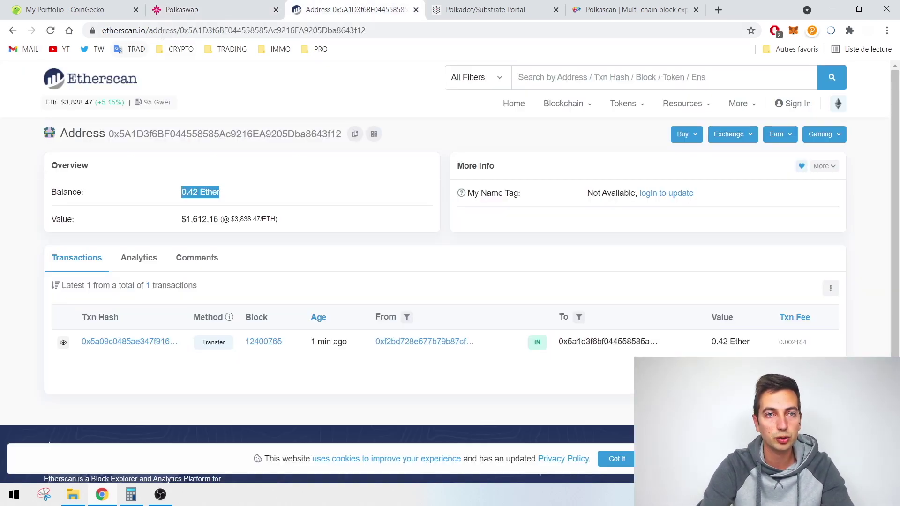
left_click_drag(113, 136, 342, 135)
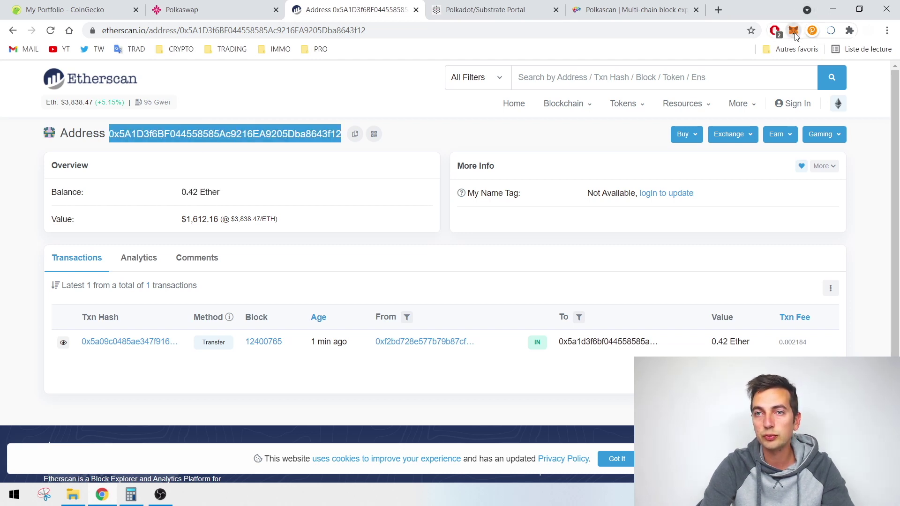
left_click(793, 30)
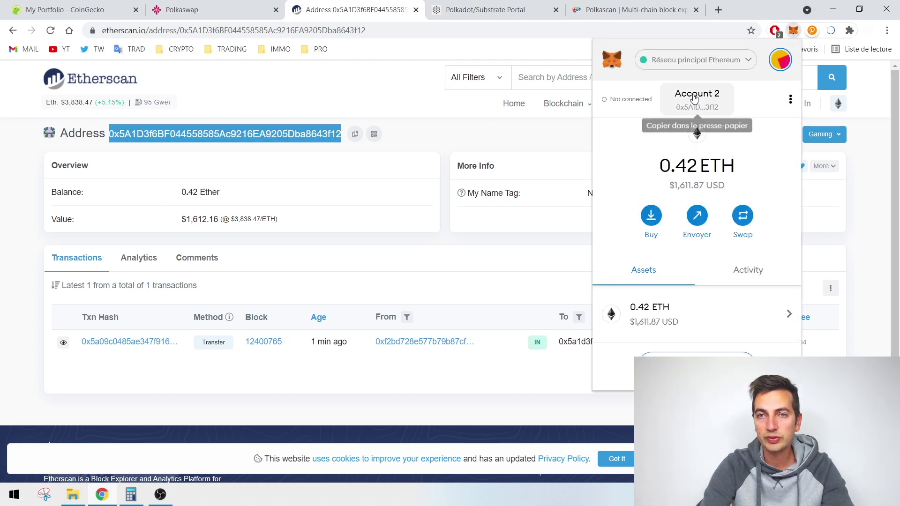
left_click(685, 109)
left_click(365, 155)
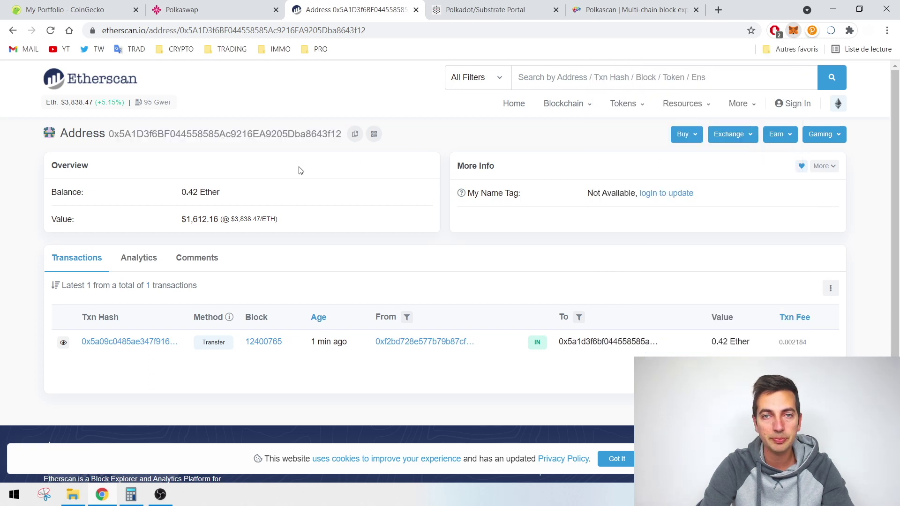
Reload the wallet's Etherscan page until the outgoing transfer is listed, checking the bridge progress on Polkaswap in between.
left_click(576, 87)
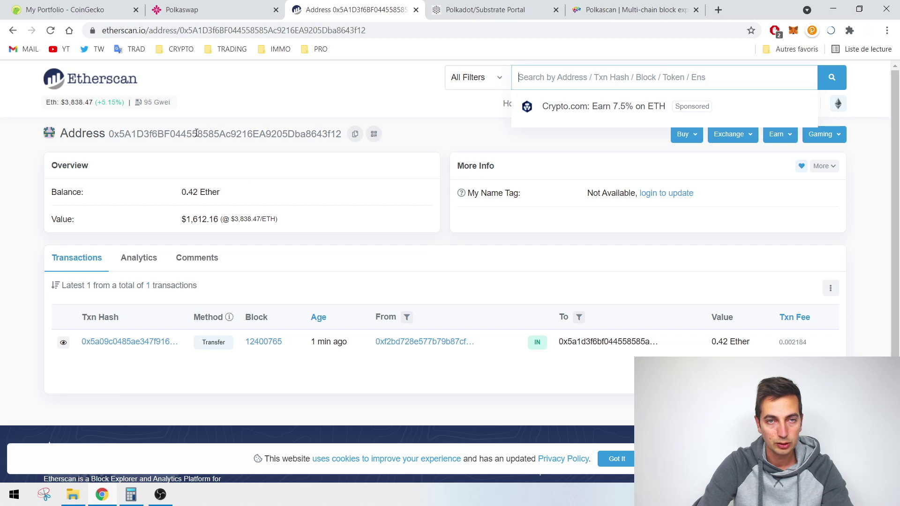
left_click(50, 30)
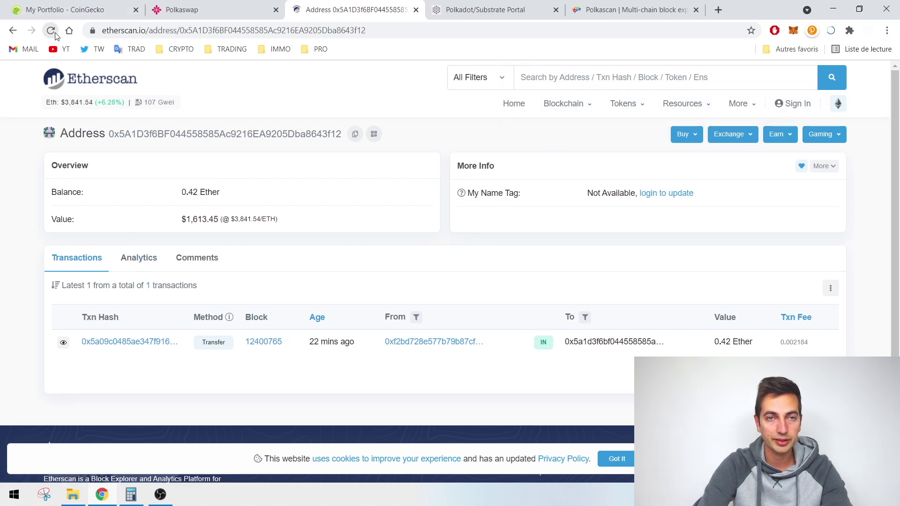
left_click(215, 9)
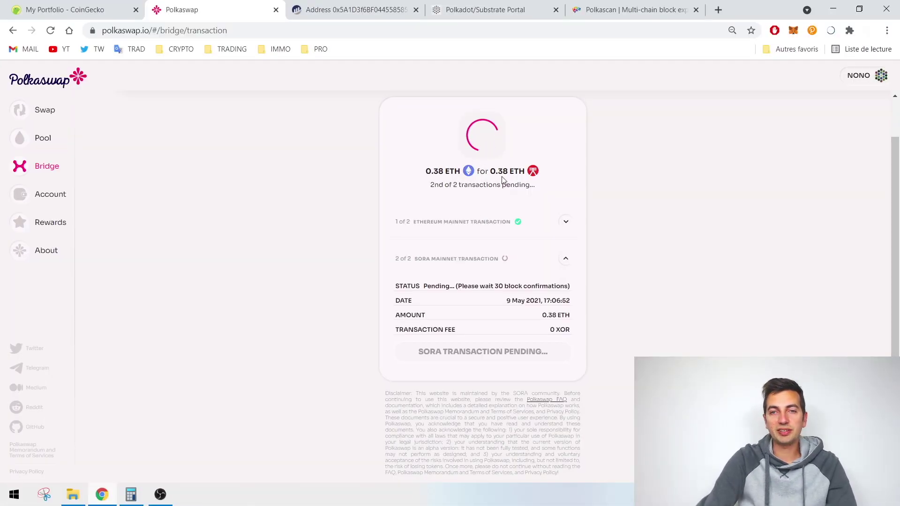
left_click(355, 7)
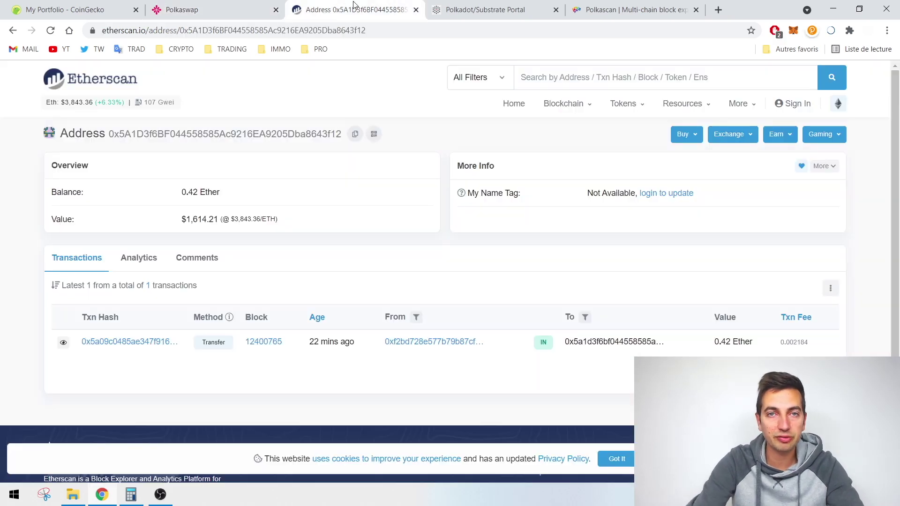
left_click(49, 33)
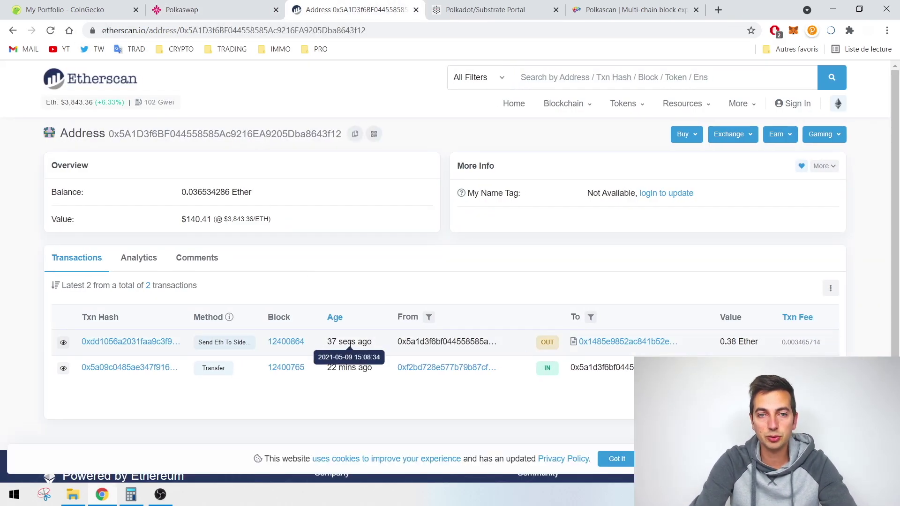
Open the outgoing 0.38 Ether transaction on Etherscan and examine its timestamp and transaction fee.
left_click(121, 341)
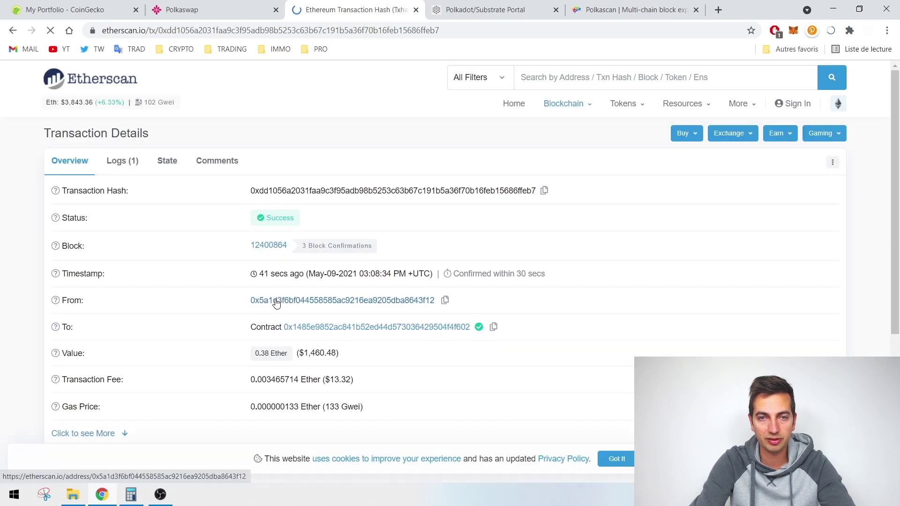
left_click_drag(271, 274, 323, 274)
scroll(398, 295, "down", 2)
scroll(395, 298, "up", 1)
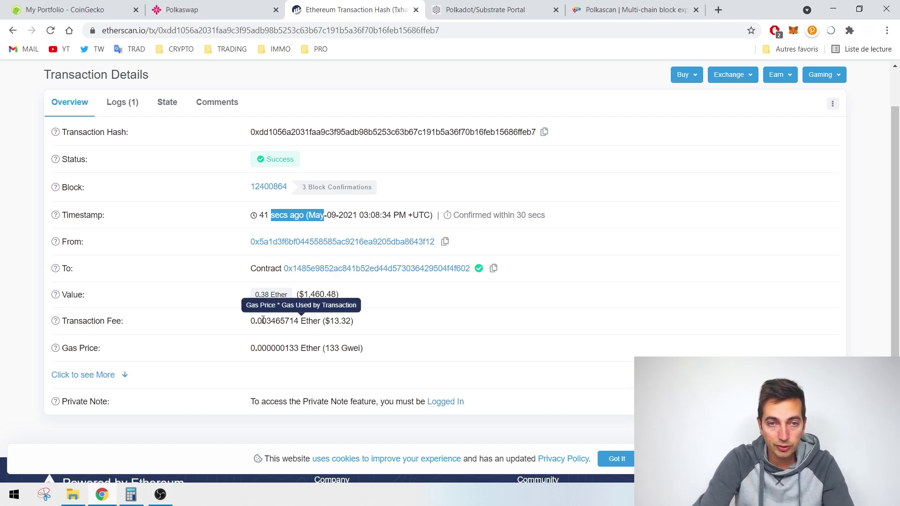
left_click_drag(326, 321, 354, 321)
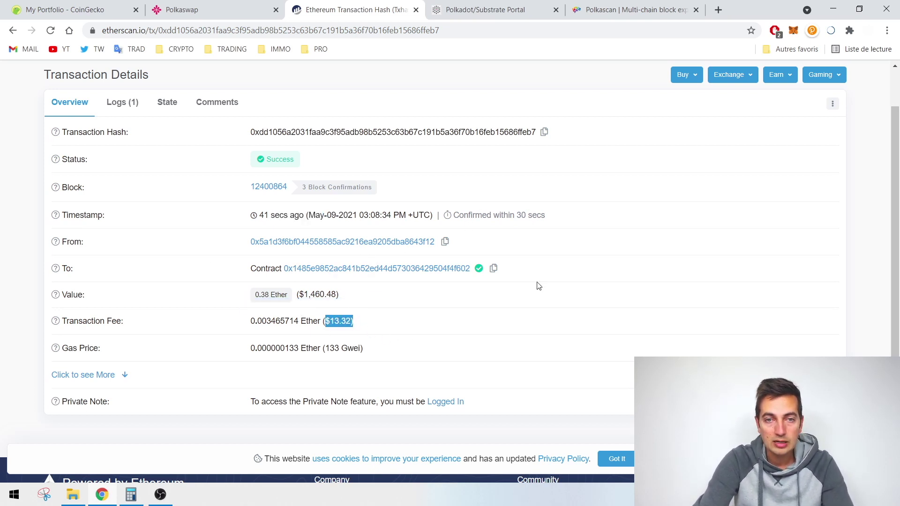
Check the bridge status on Polkaswap, and try the copied Ethereum address in Polkascan's SORA-Mainnet search.
left_click(206, 9)
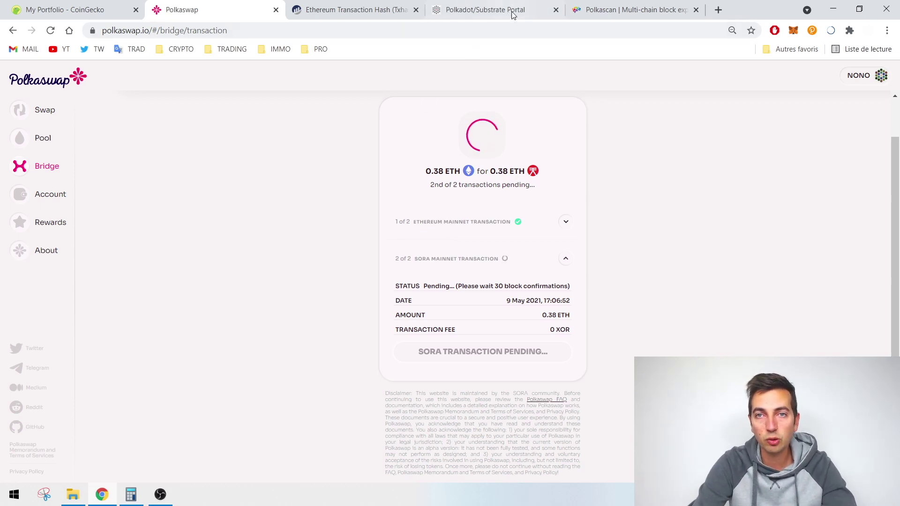
left_click(474, 8)
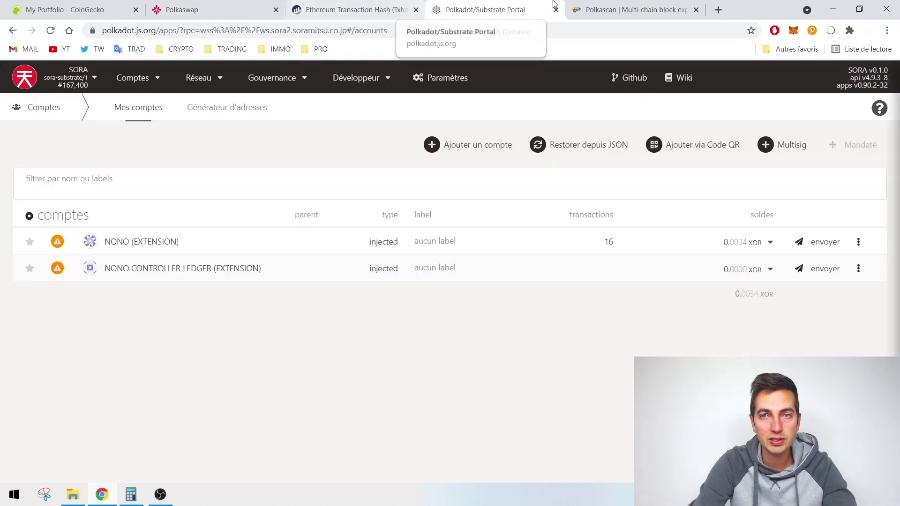
left_click(619, 9)
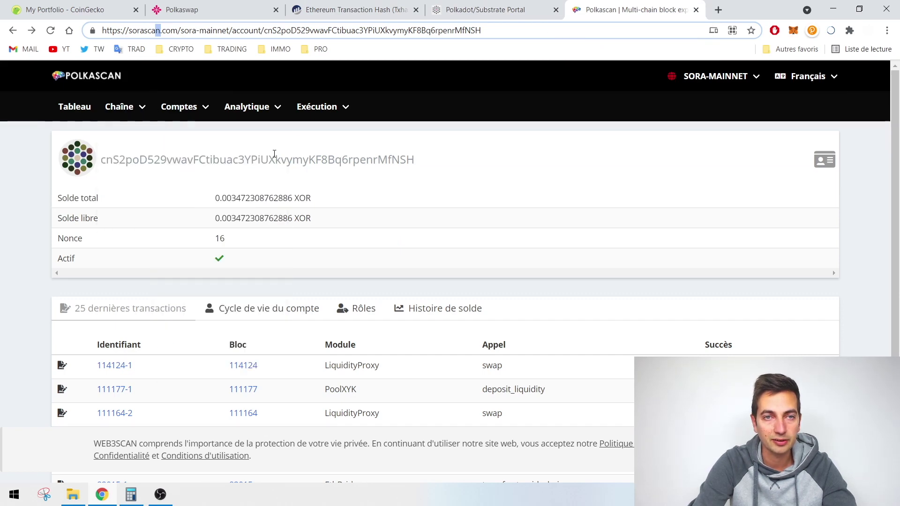
left_click(229, 152)
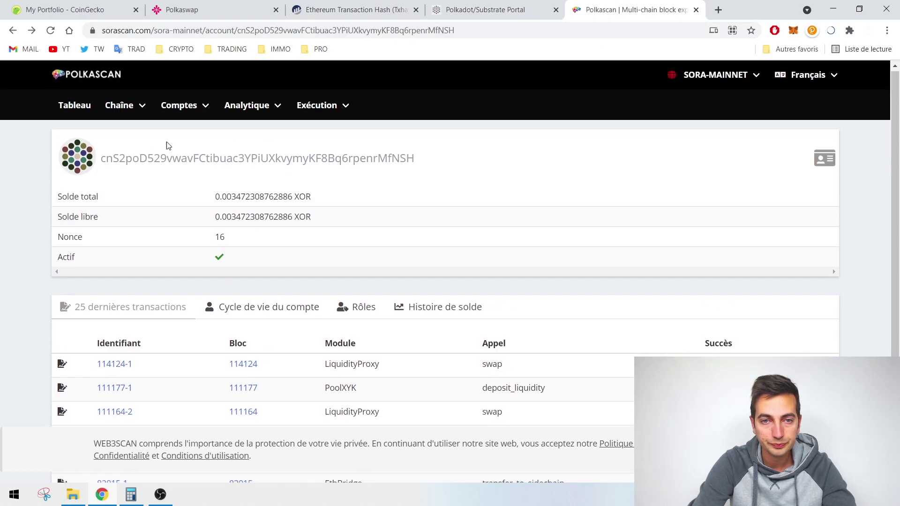
left_click(75, 107)
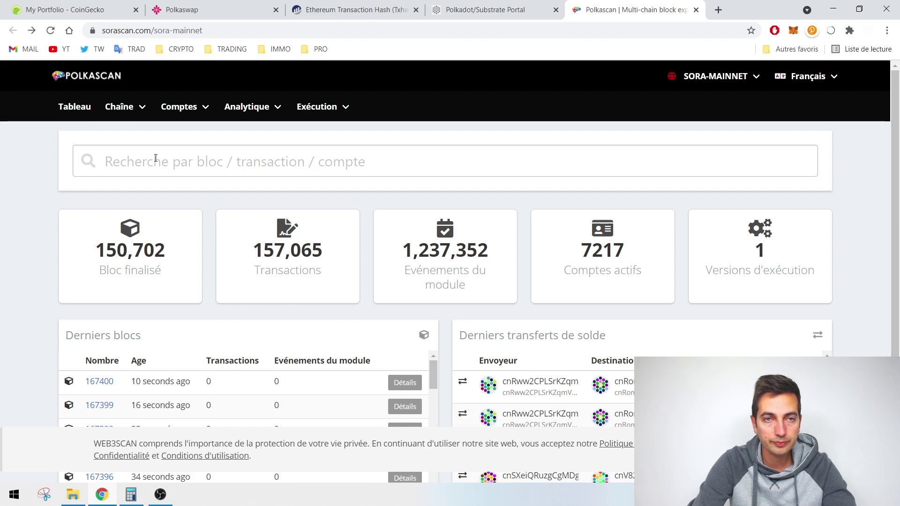
left_click(114, 161)
key("ctrl+v")
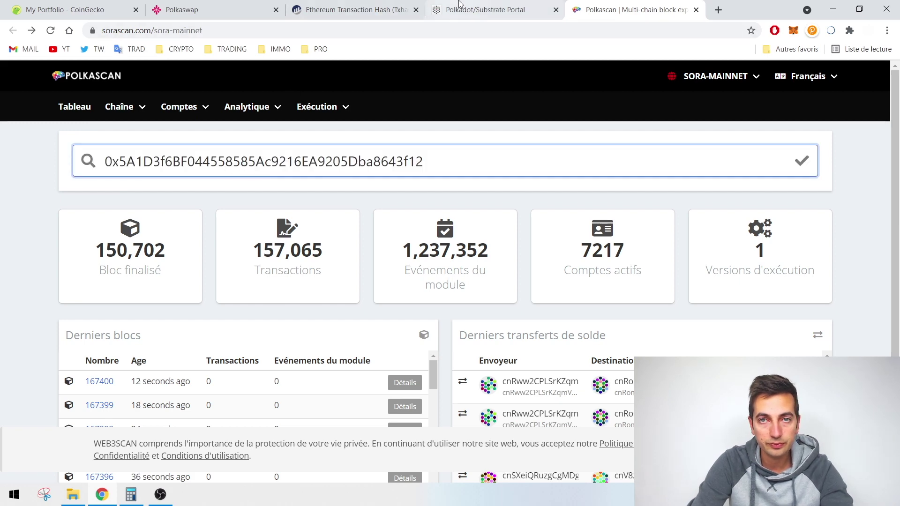
Copy the main extension account's SORA address from the Polkadot/Substrate Portal, look it up in Polkascan, and reload its transactions.
left_click(483, 10)
left_click(141, 241)
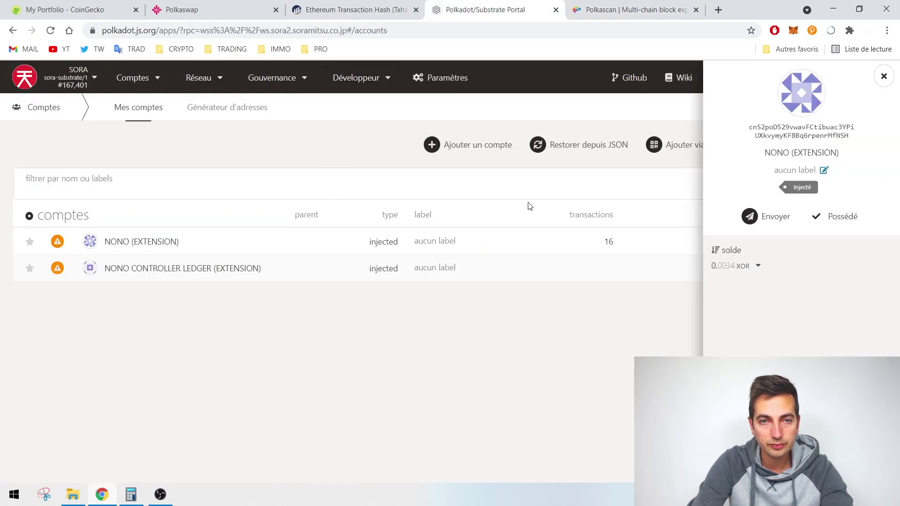
double_click(805, 126)
left_click(633, 10)
double_click(267, 156)
key("ctrl+v")
key("Return")
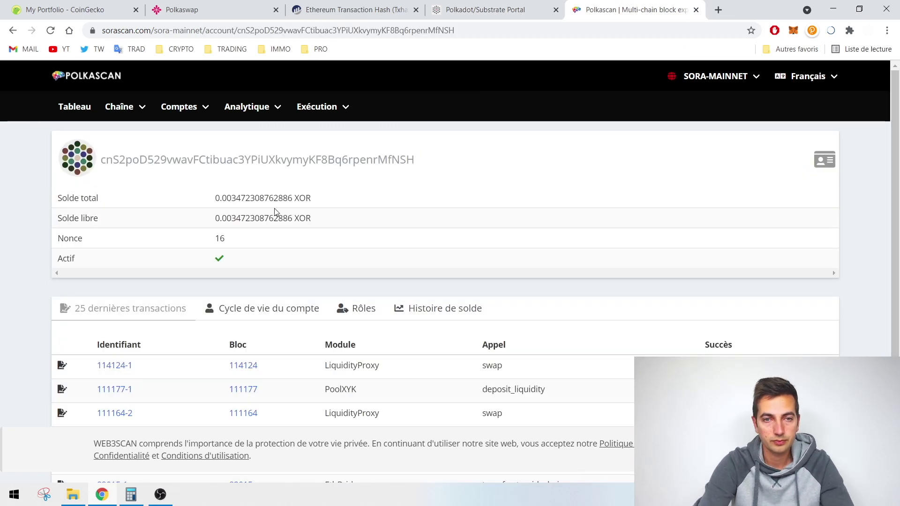
left_click(50, 30)
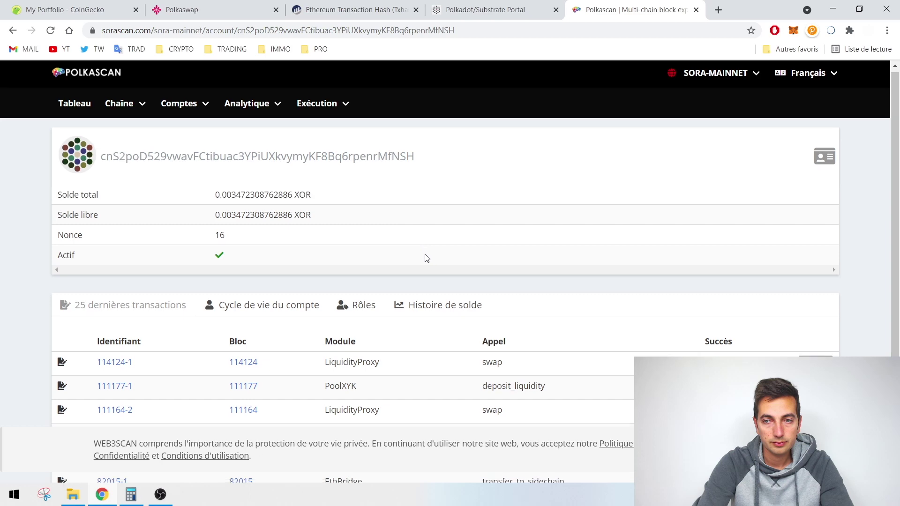
Return to Polkaswap and examine the block confirmation requirement in the SORA Mainnet transaction status.
left_click(501, 10)
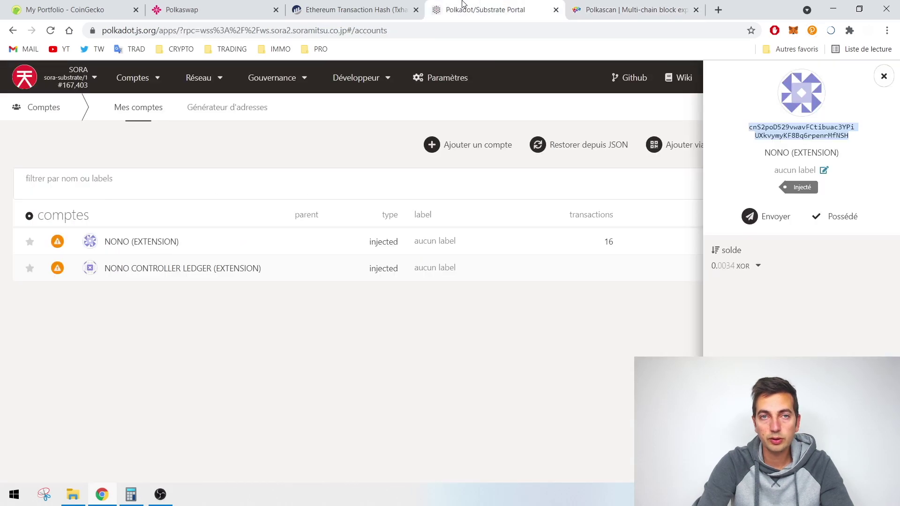
left_click(368, 5)
left_click(242, 7)
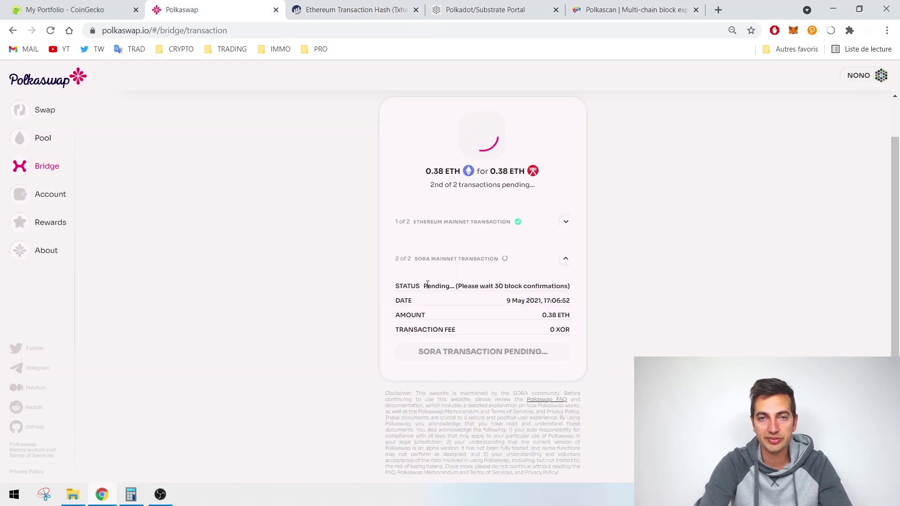
left_click_drag(459, 286, 568, 287)
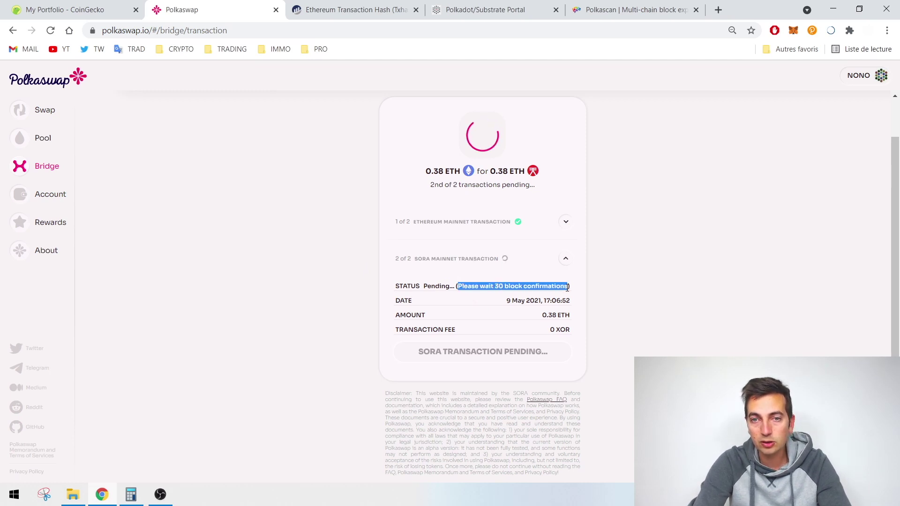
Examine the status, date, amount and fee of the Ethereum Mainnet and SORA Mainnet transactions in the bridge transfer details.
left_click(656, 326)
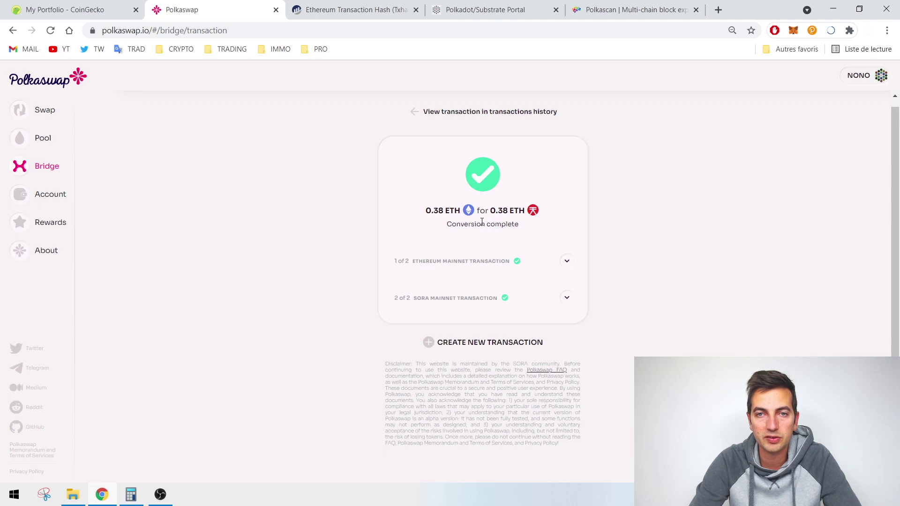
left_click(566, 261)
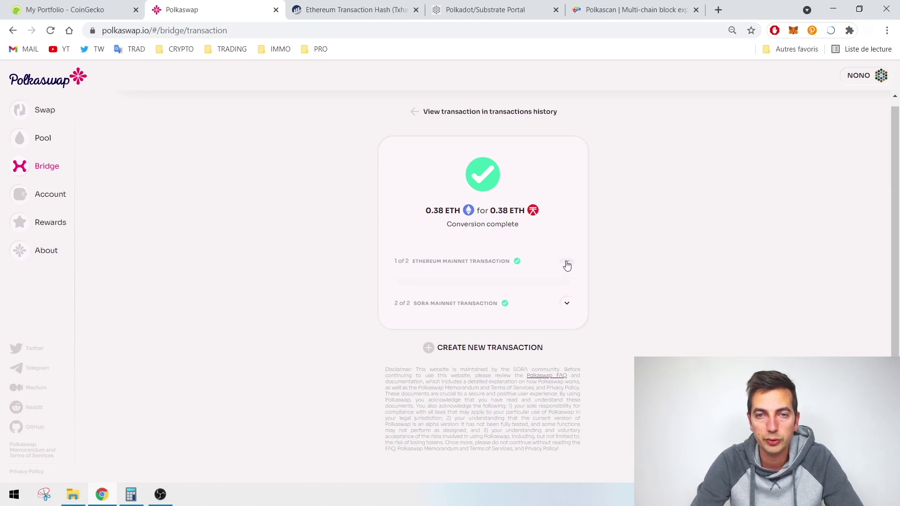
left_click(567, 263)
left_click(567, 299)
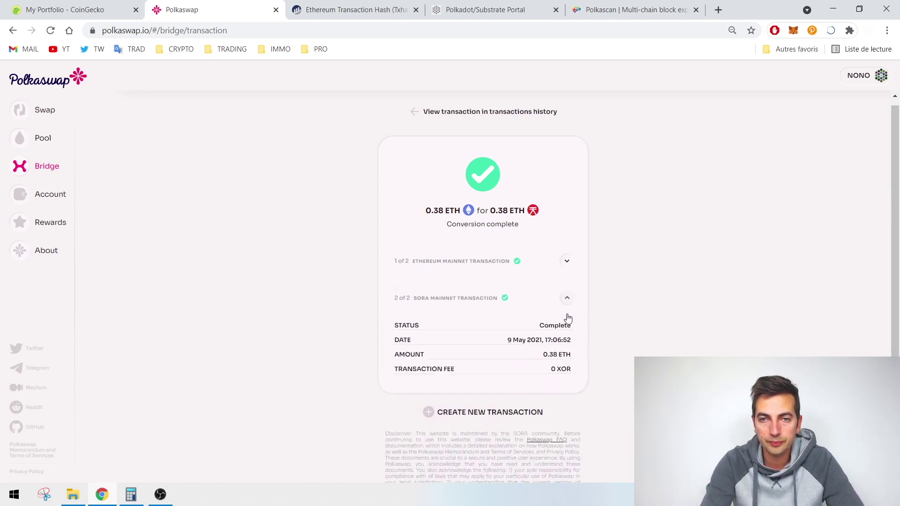
left_click(567, 299)
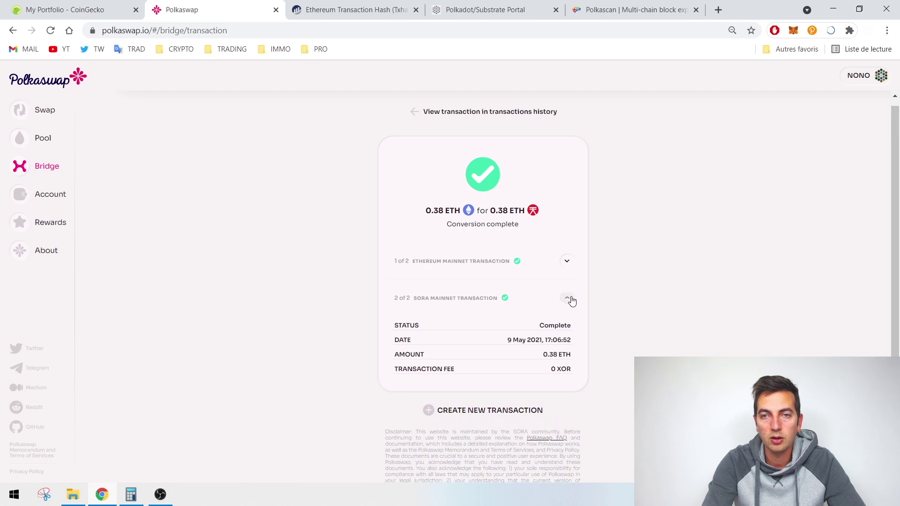
left_click(565, 262)
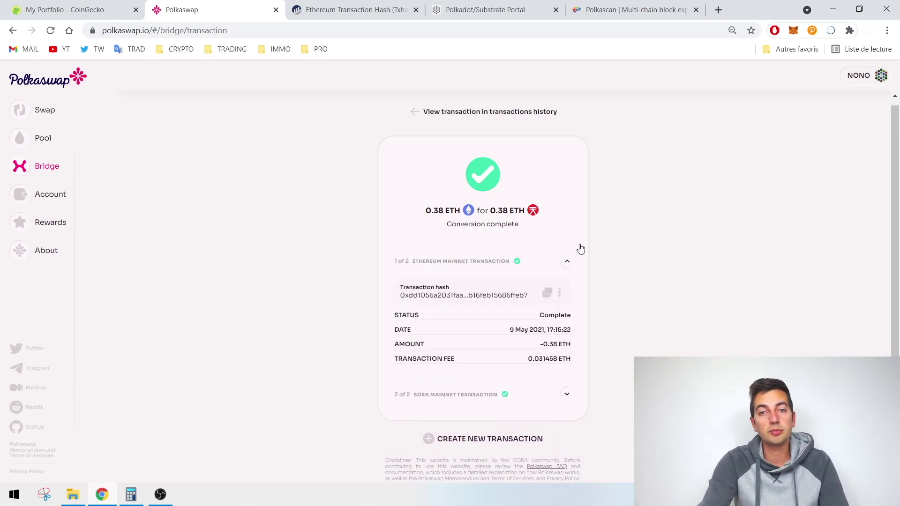
left_click(568, 260)
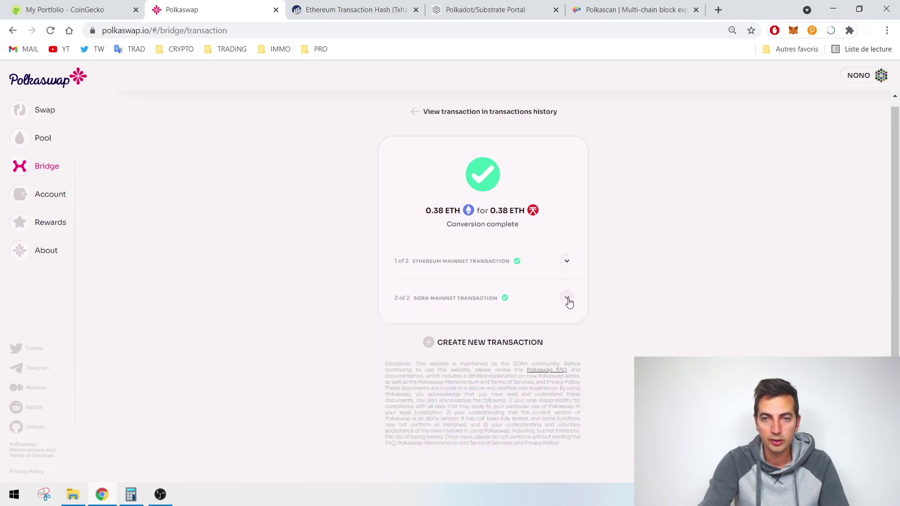
left_click(567, 299)
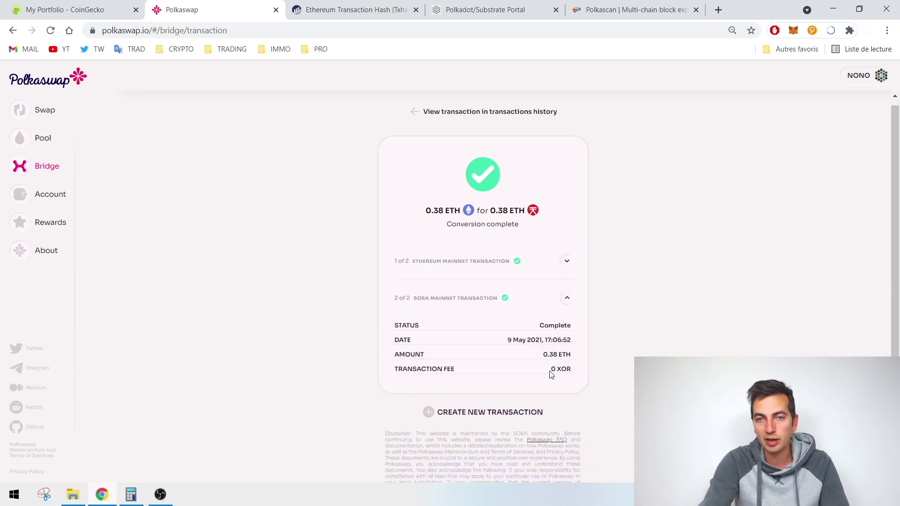
left_click(568, 302)
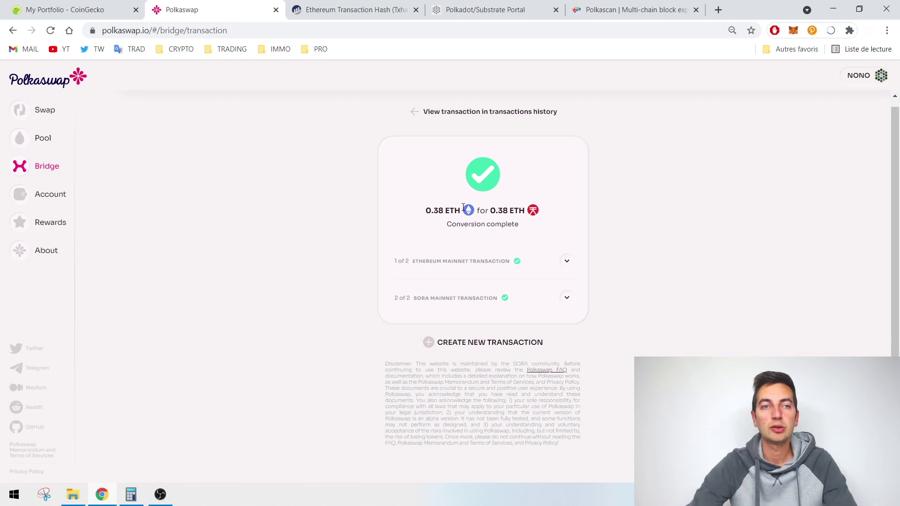
Open the swap form and choose ETH as the source token by searching for "eth".
left_click(44, 111)
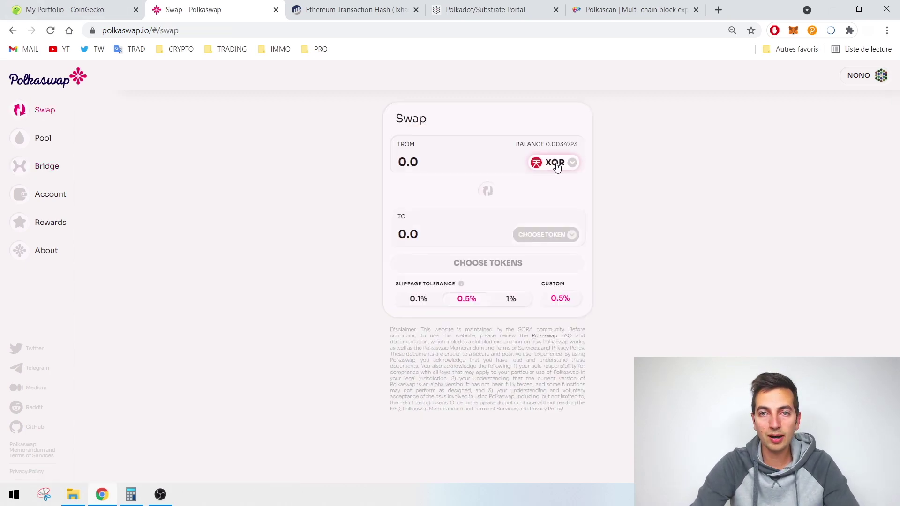
left_click(537, 163)
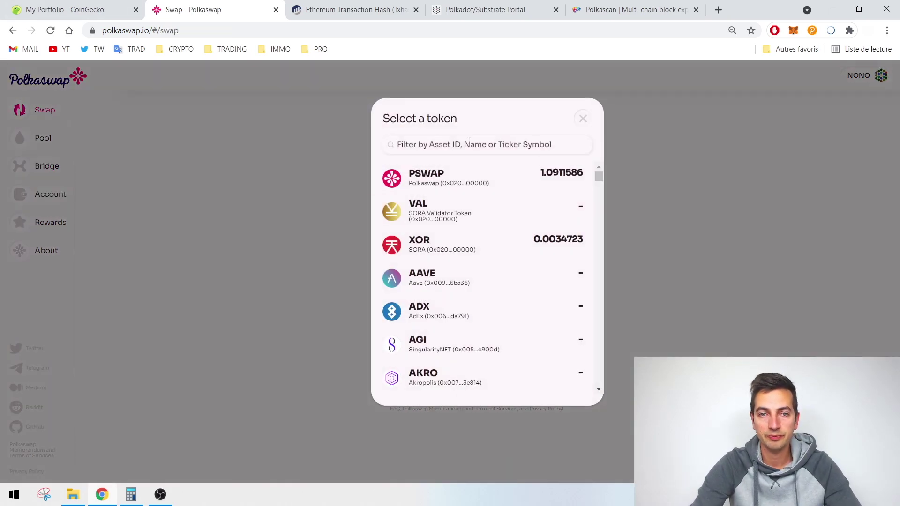
type("eth")
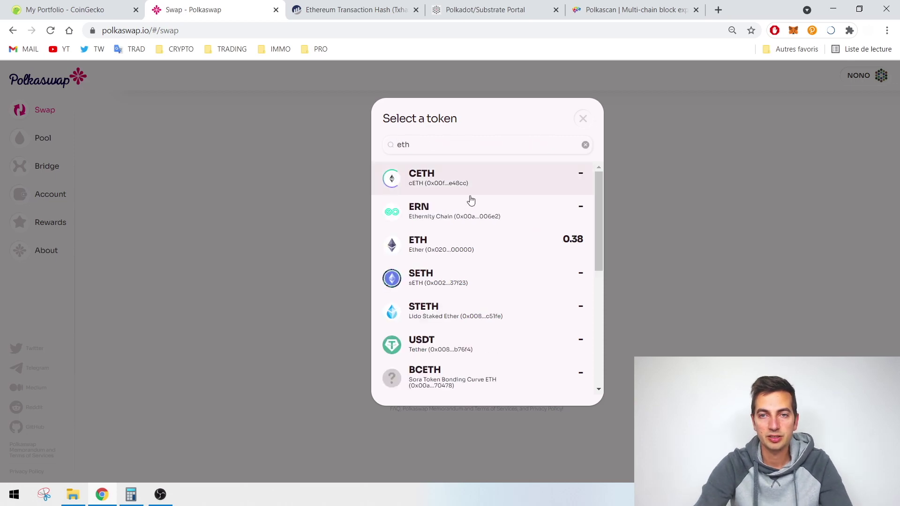
left_click(412, 243)
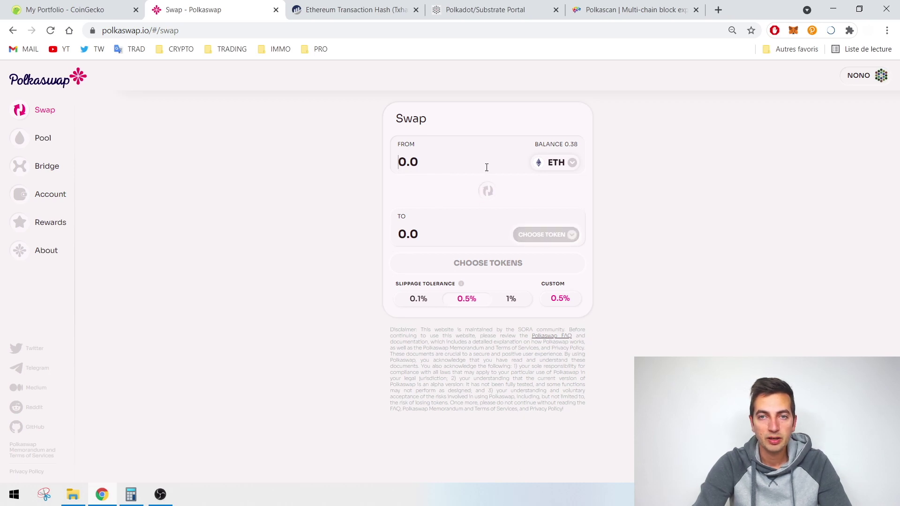
Examine the XOR and PSWAP amounts pooled in the XOR-PSWAP liquidity position.
left_click(43, 142)
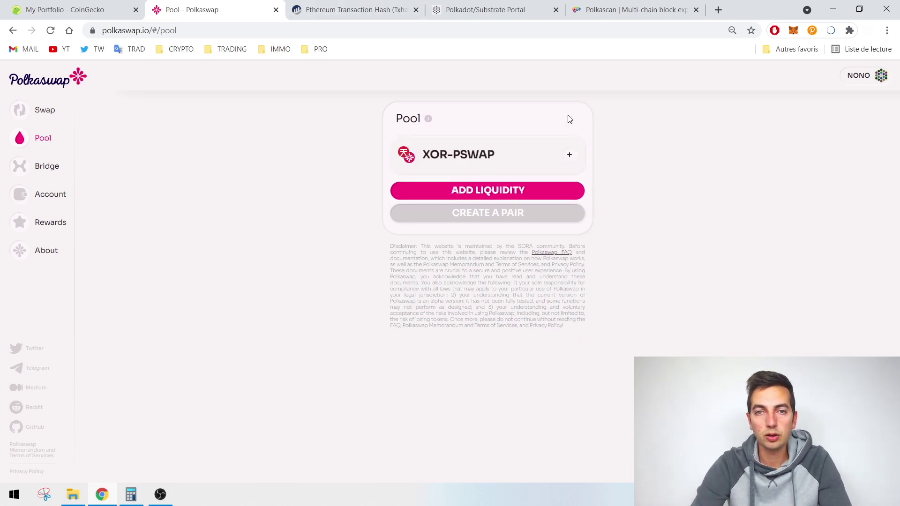
left_click(569, 154)
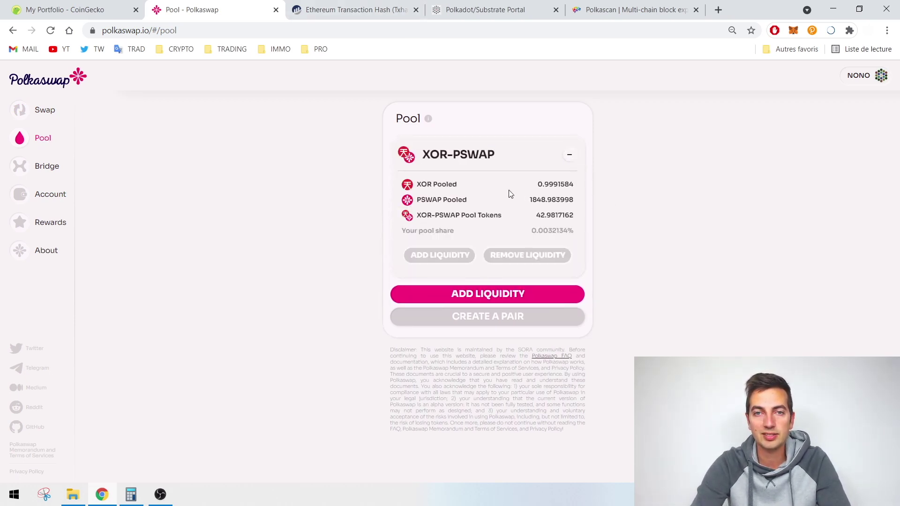
left_click(569, 155)
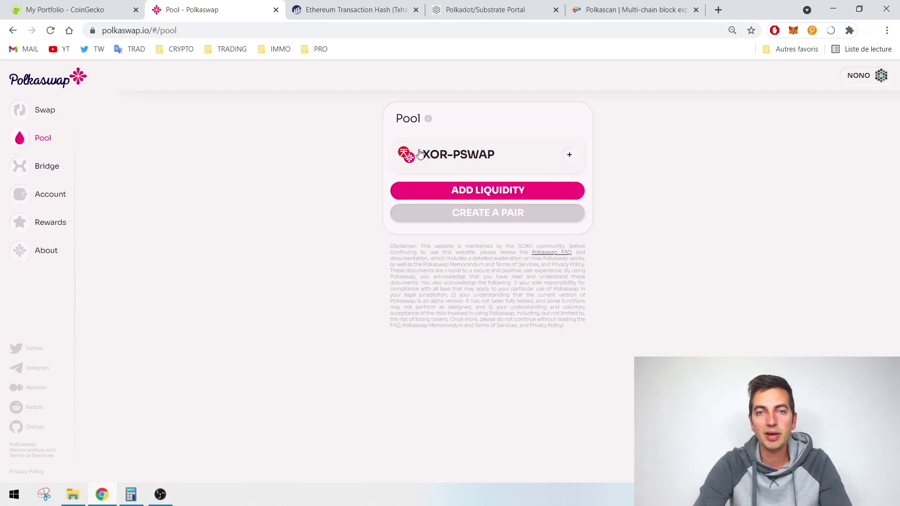
left_click(568, 158)
left_click_drag(564, 184, 526, 185)
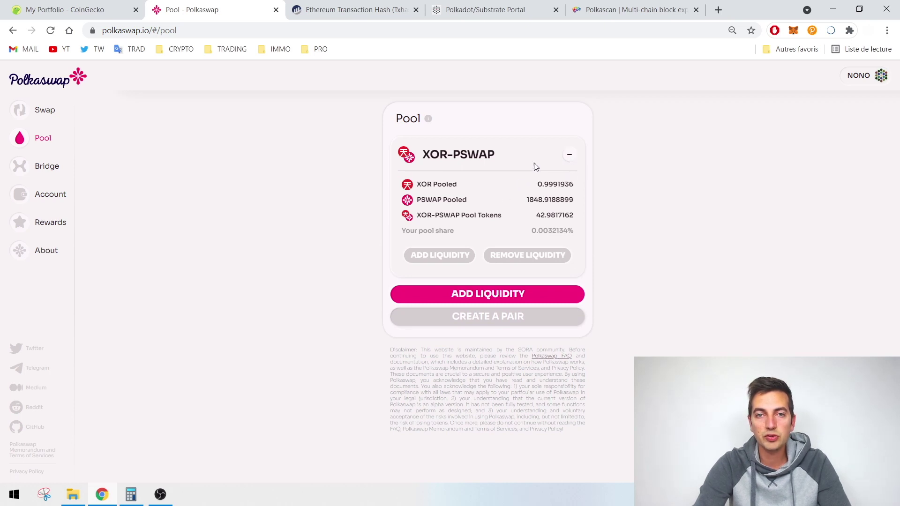
left_click(570, 158)
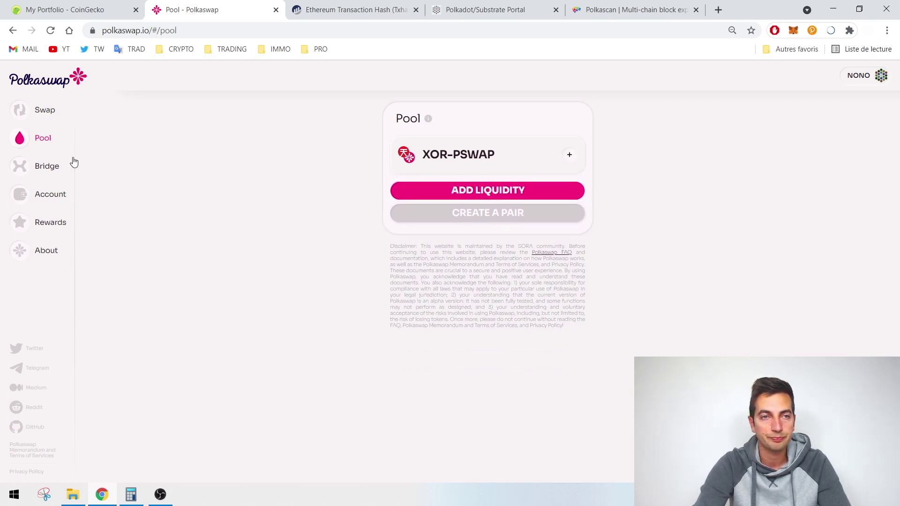
Set up a swap from ETH to XOR with the maximum available amount of 0.38 ETH.
left_click(43, 116)
left_click(42, 135)
left_click(38, 123)
left_click(36, 121)
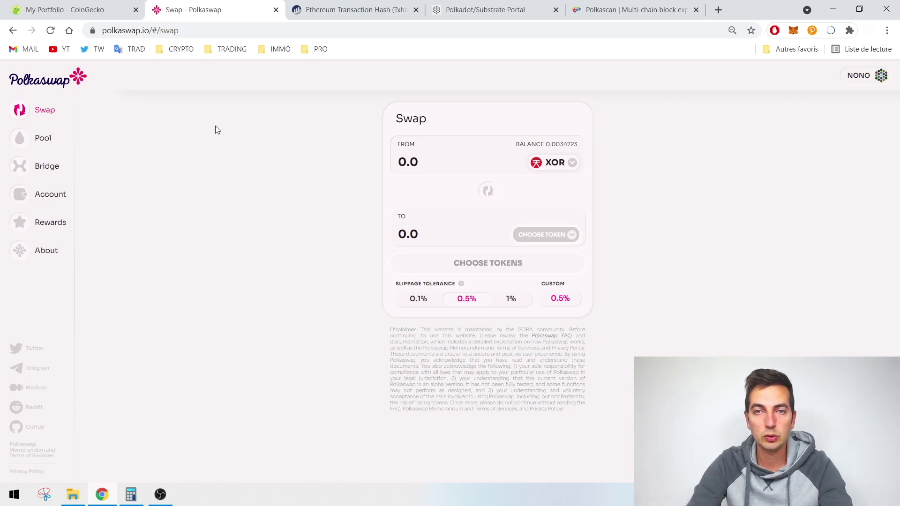
left_click(546, 234)
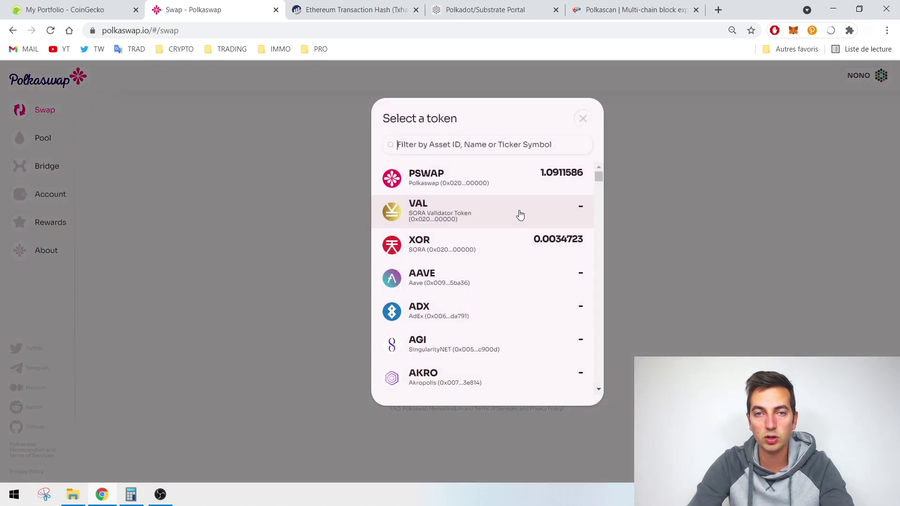
type("eth")
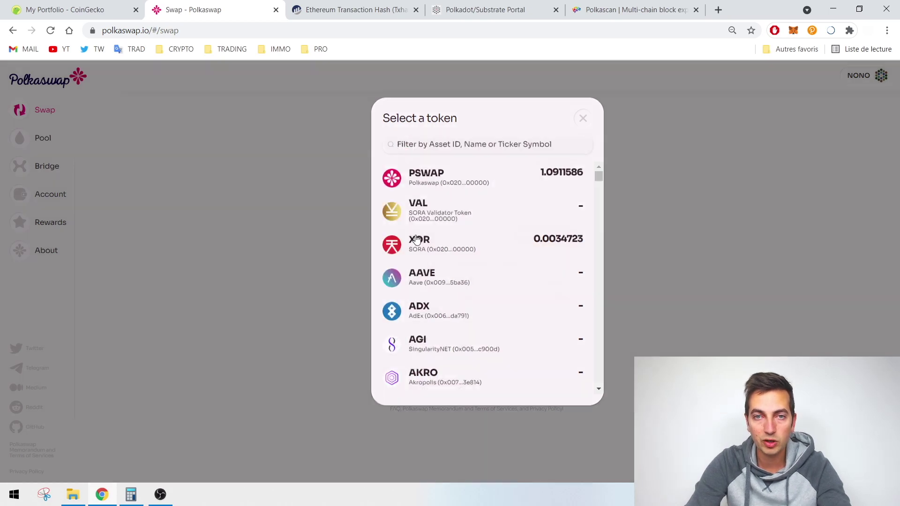
left_click(417, 243)
left_click(535, 234)
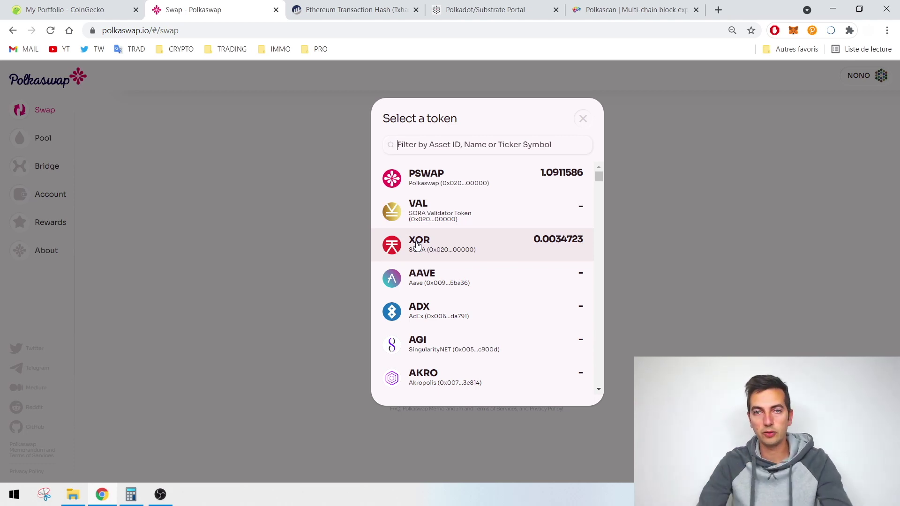
left_click(417, 243)
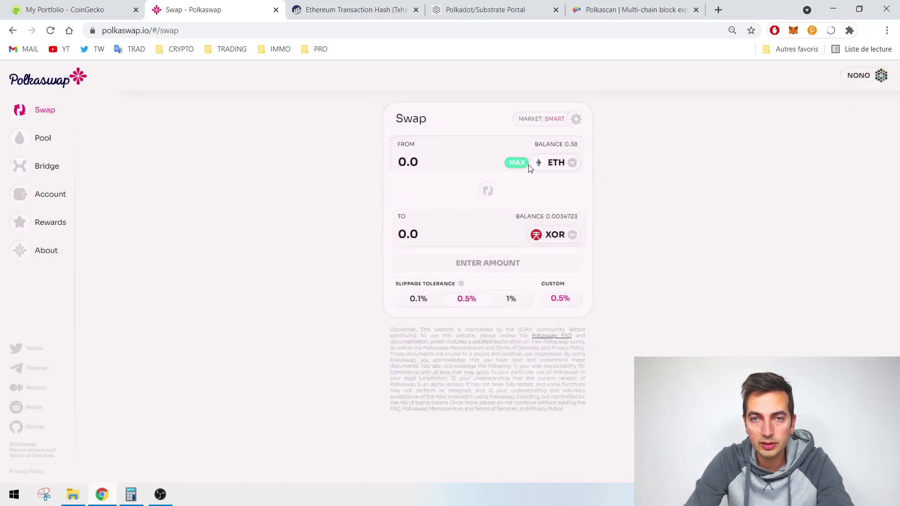
left_click(516, 163)
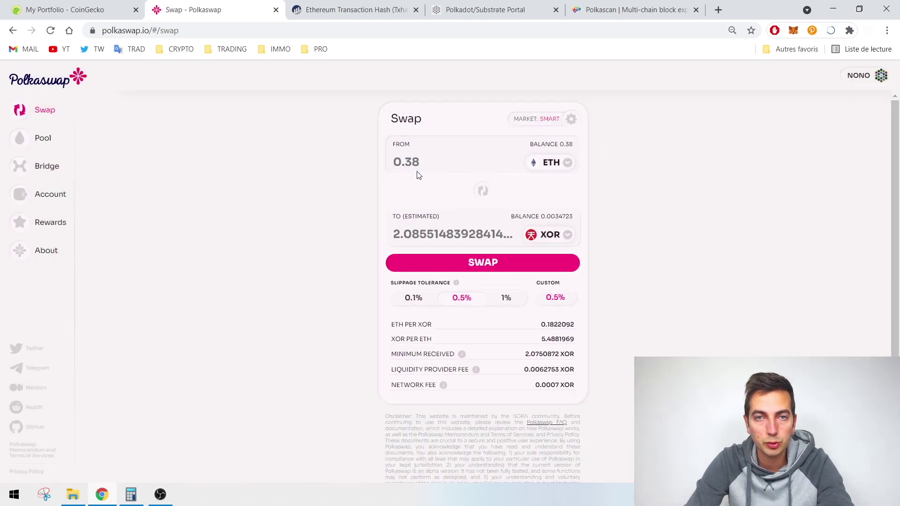
Divide 38 by 2 in Calculator, and set the ETH amount to swap to 0.19 on Polkaswap.
left_click(133, 490)
left_click(550, 398)
left_click(523, 332)
left_click(591, 309)
left_click(518, 398)
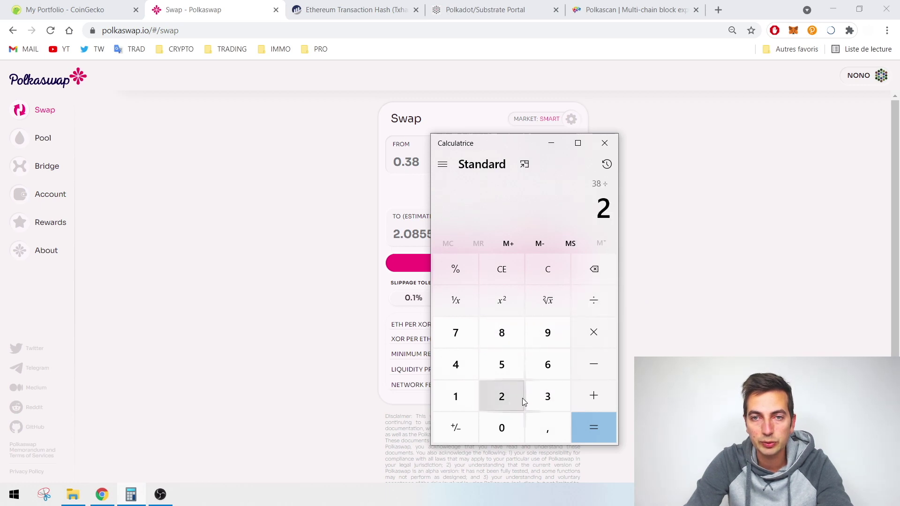
left_click(593, 427)
left_click(551, 143)
left_click_drag(438, 161, 406, 165)
left_click(416, 164)
type("19")
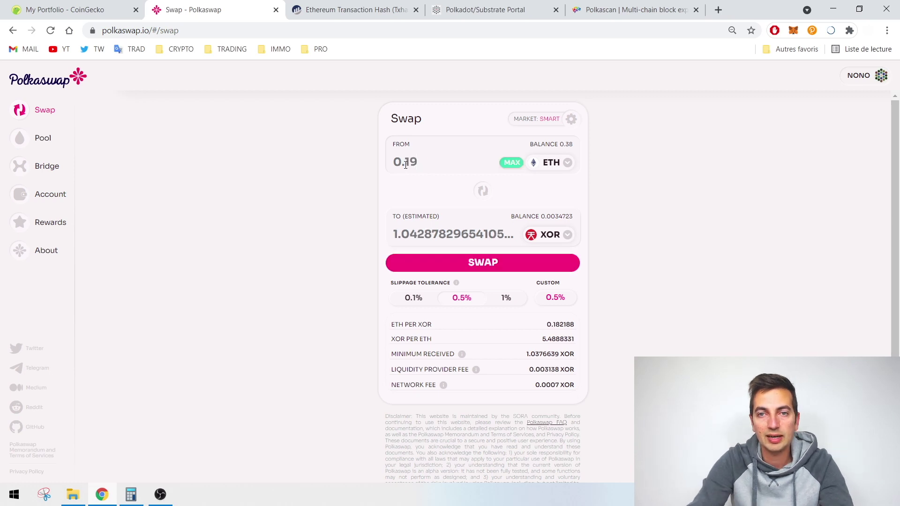
Set the swap's market algorithm to TBC and examine the PSWAP strategic rewards.
left_click(572, 118)
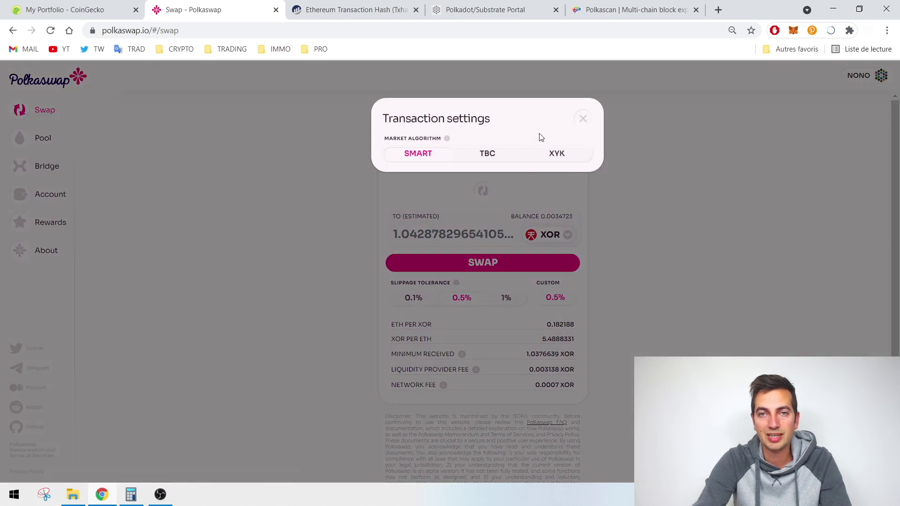
left_click(488, 159)
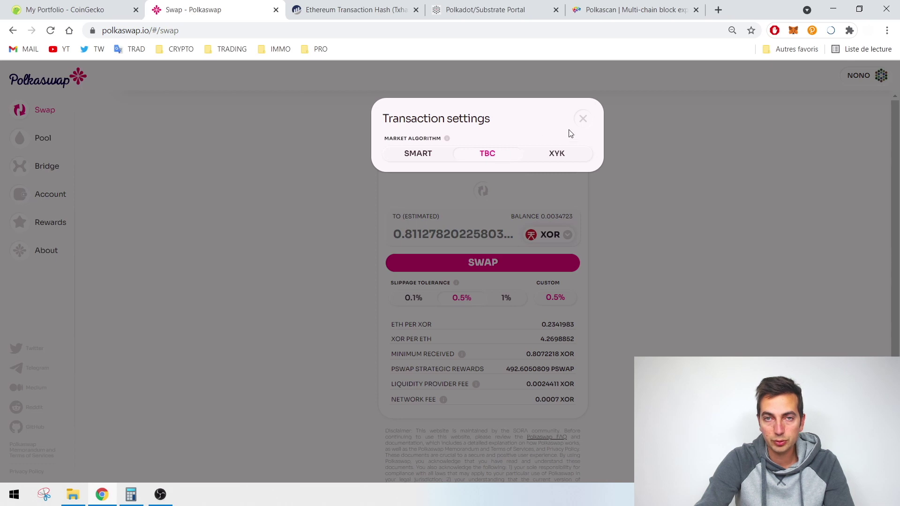
left_click(583, 119)
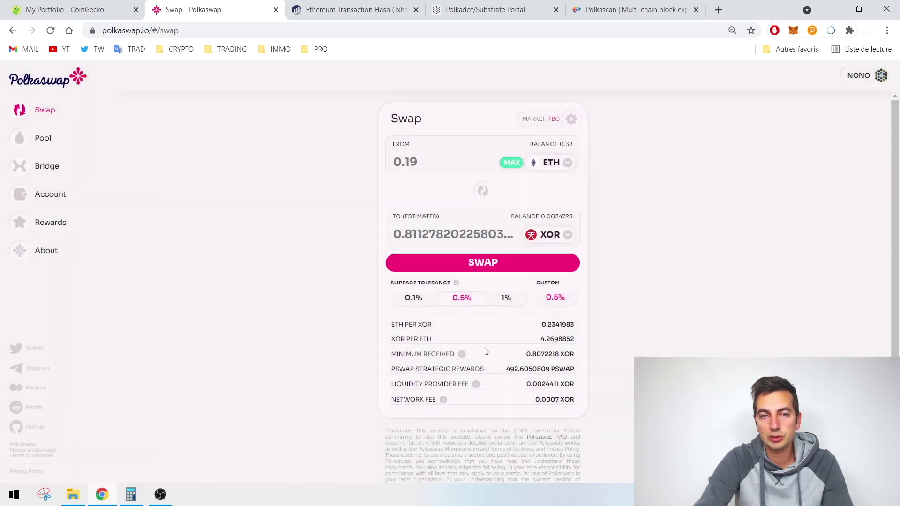
left_click_drag(392, 369, 577, 375)
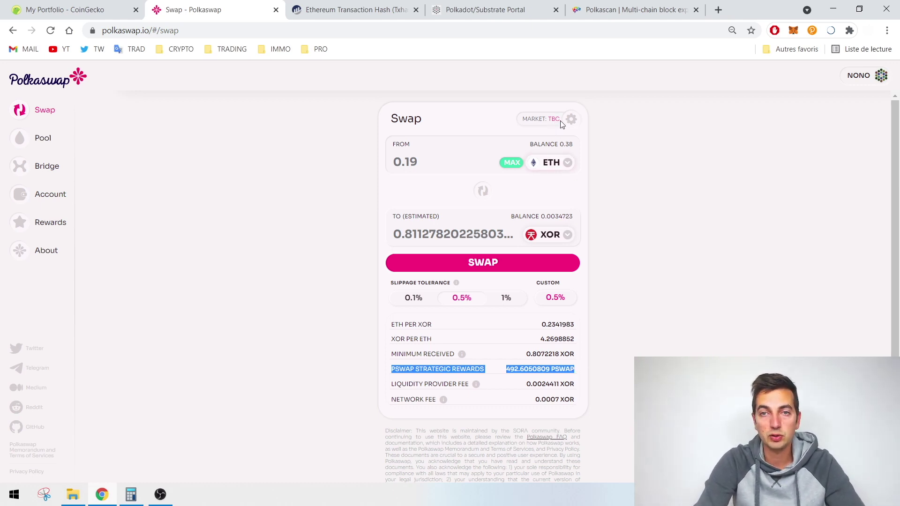
Set the swap's market algorithm to XYK.
left_click(573, 121)
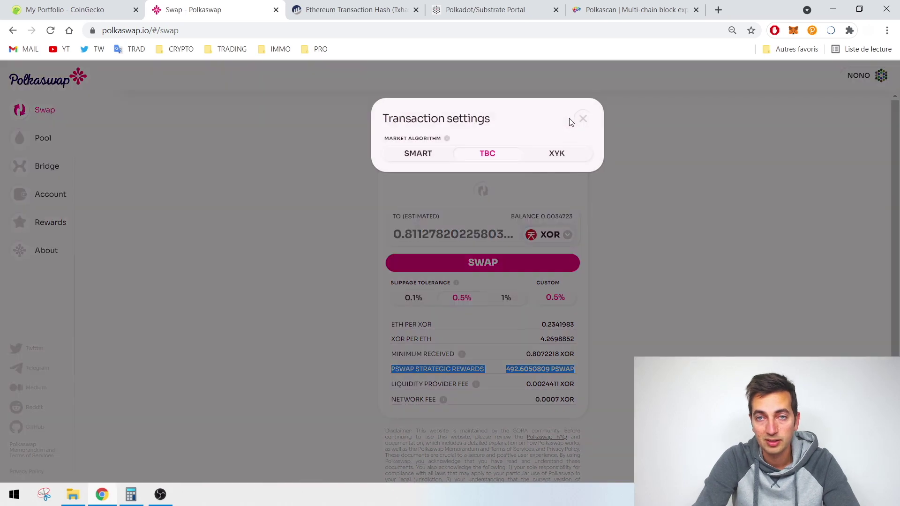
left_click(550, 156)
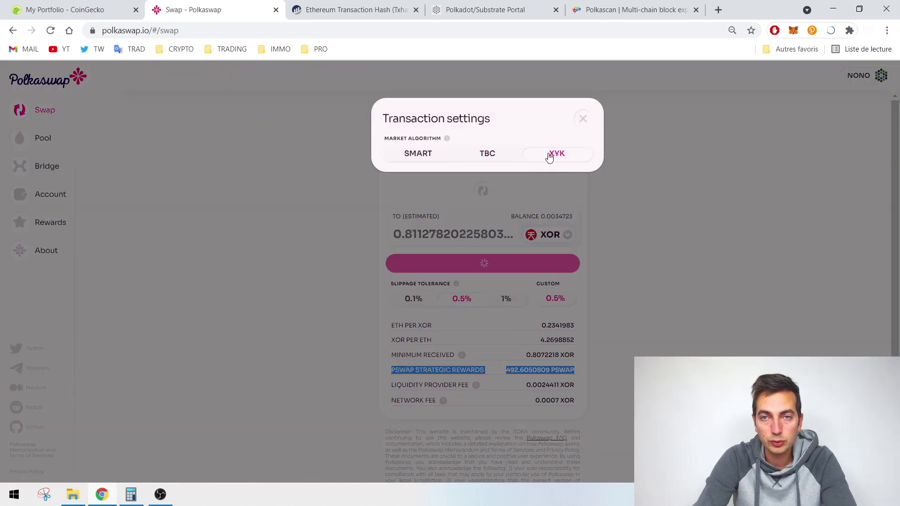
left_click(581, 120)
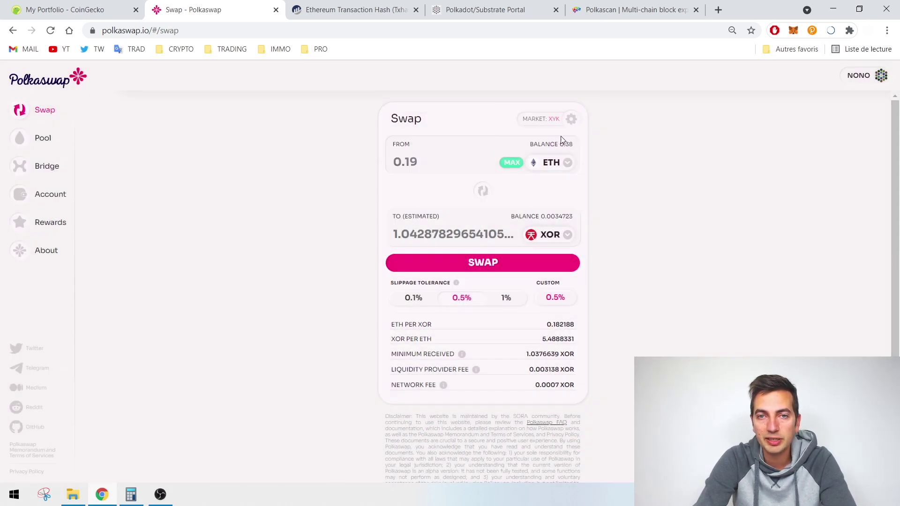
Set the swap's market algorithm to TBC and compare the estimated XOR amount with the one under XYK.
left_click(570, 121)
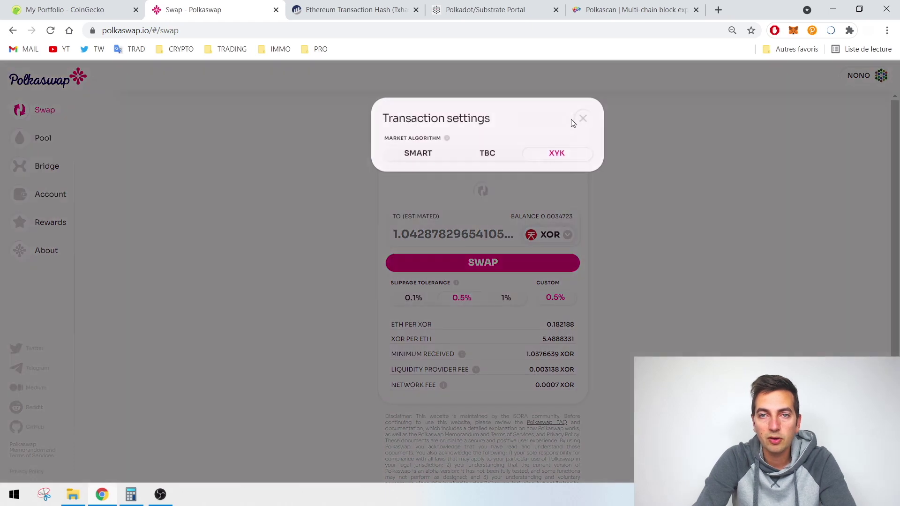
left_click(582, 119)
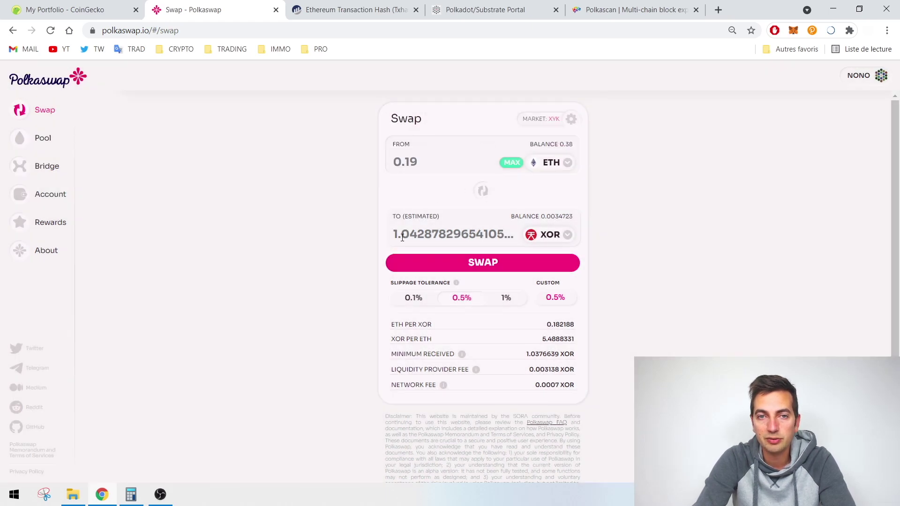
left_click(569, 121)
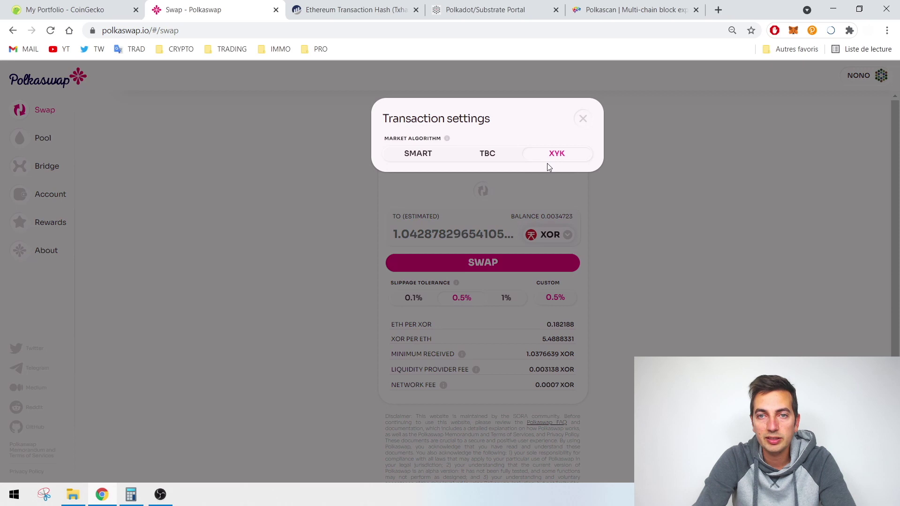
left_click(487, 160)
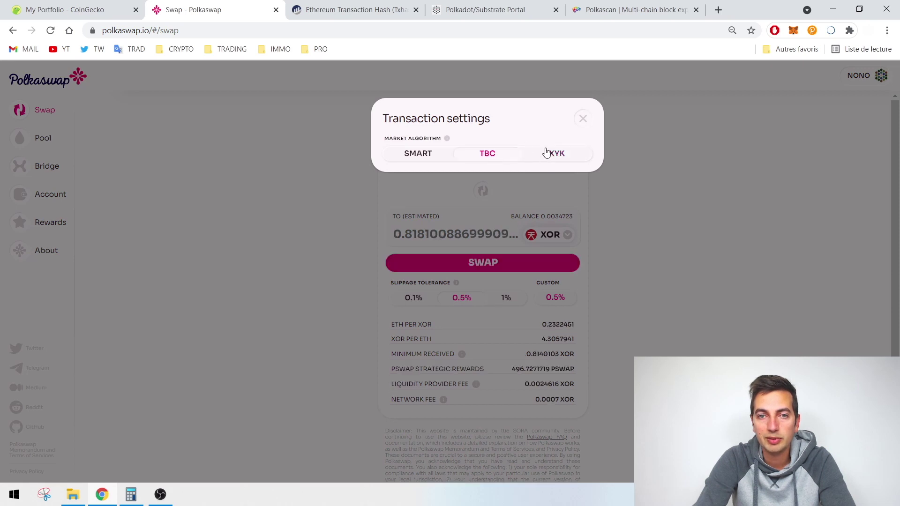
left_click(584, 120)
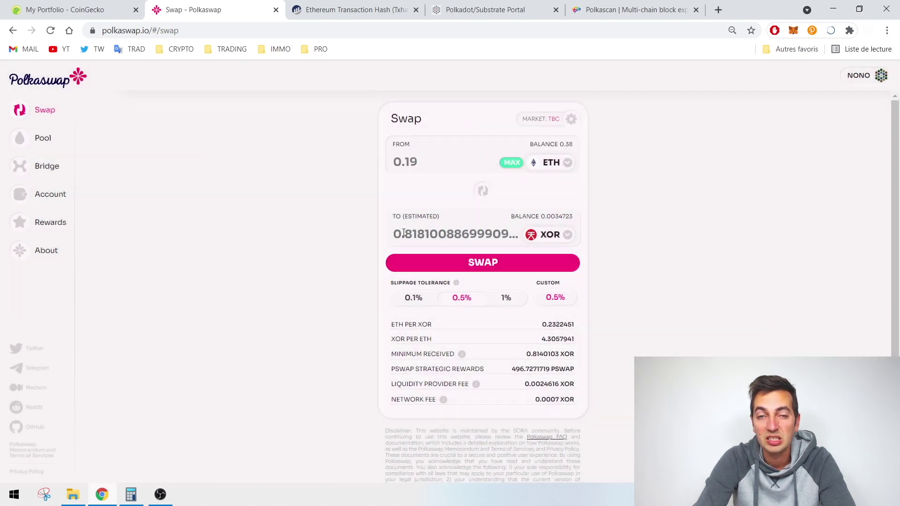
Set the market algorithm to SMART for the 0.19 ETH to XOR swap.
left_click(571, 120)
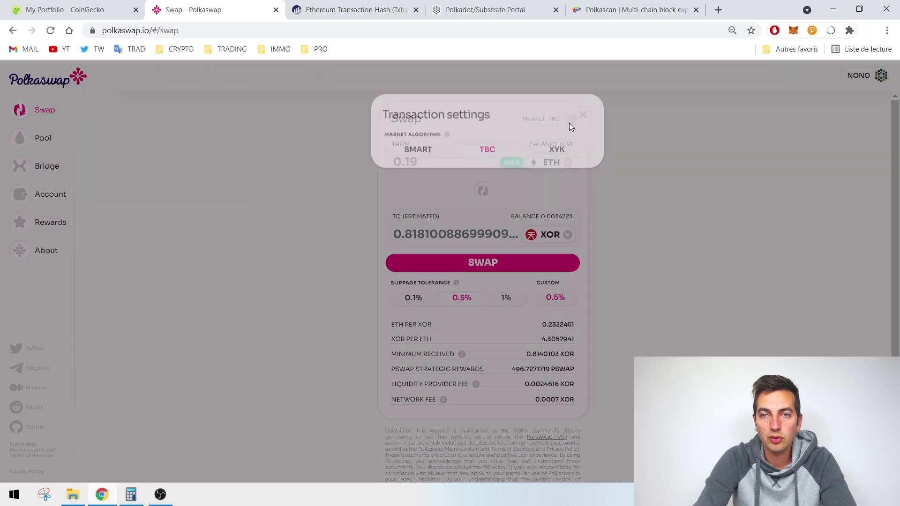
left_click(427, 156)
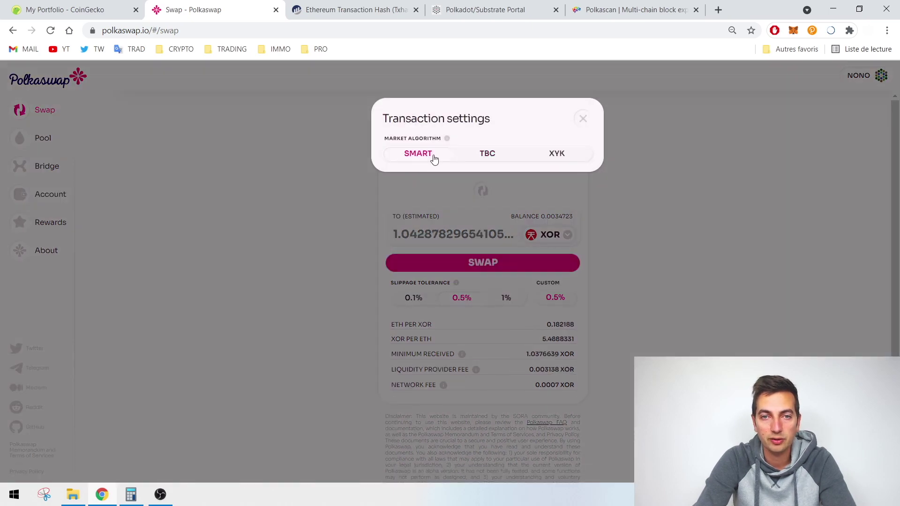
left_click(583, 118)
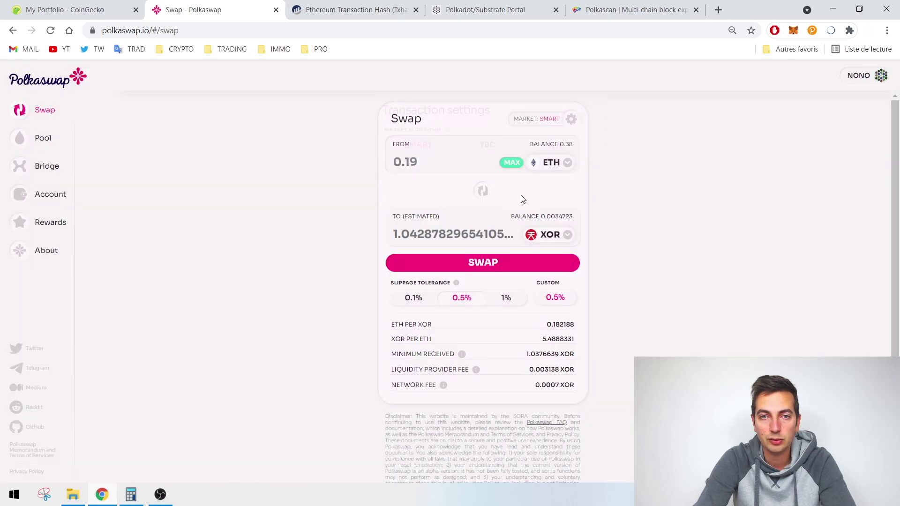
left_click(442, 166)
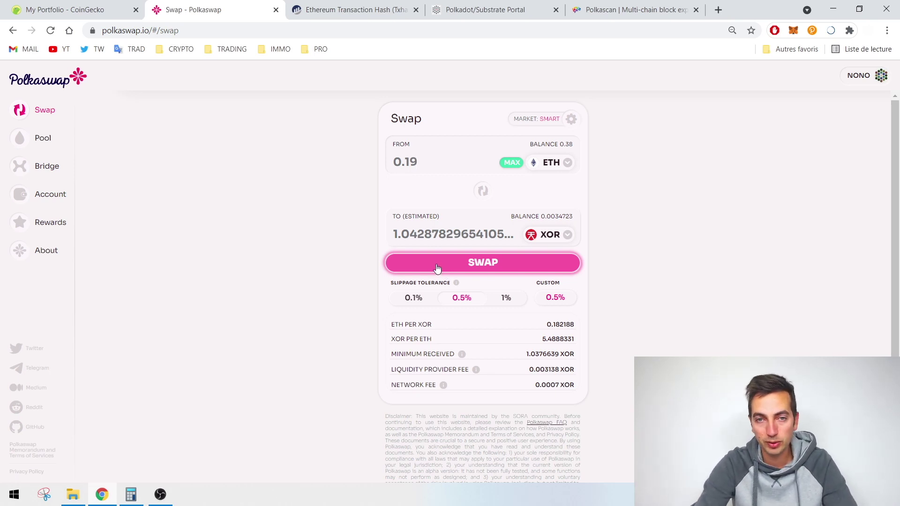
Submit the 0.19 ETH swap for review and examine its ETH/XOR exchange rates and minimum received amount.
left_click(473, 263)
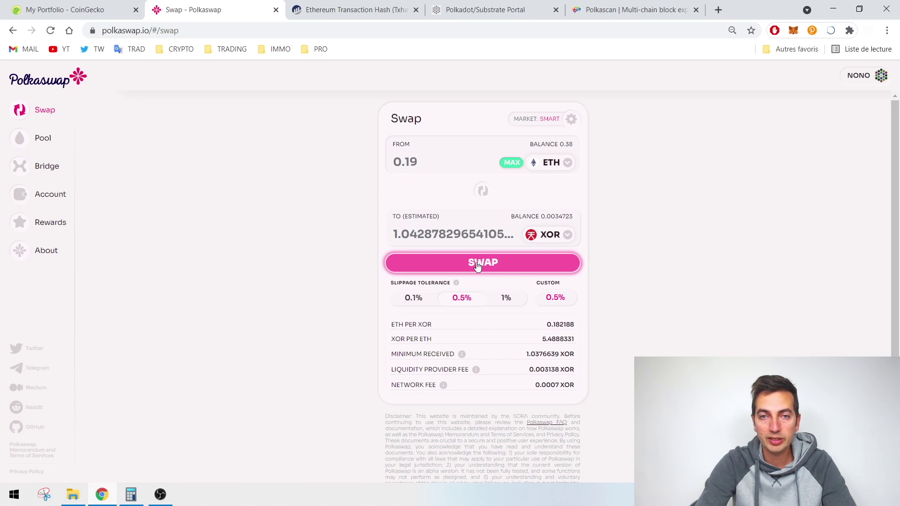
left_click(477, 266)
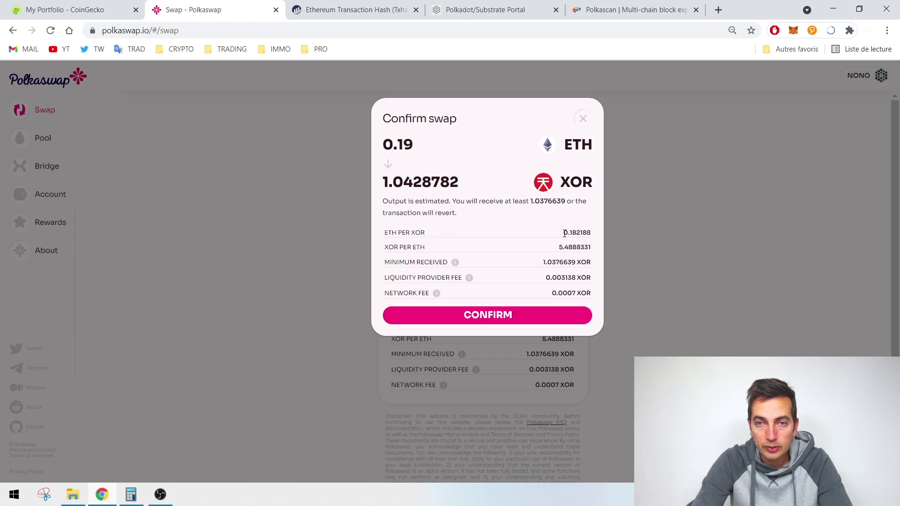
left_click_drag(565, 233, 593, 235)
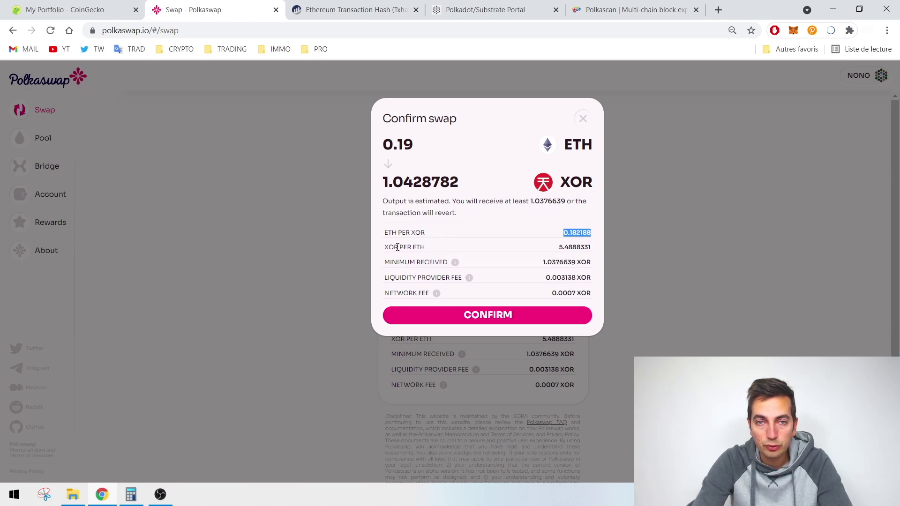
left_click_drag(558, 249, 584, 249)
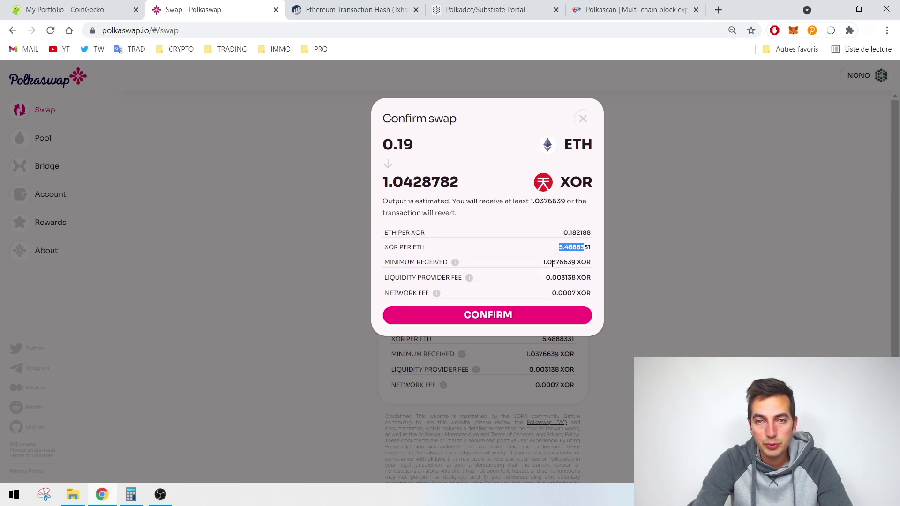
left_click_drag(544, 263, 581, 262)
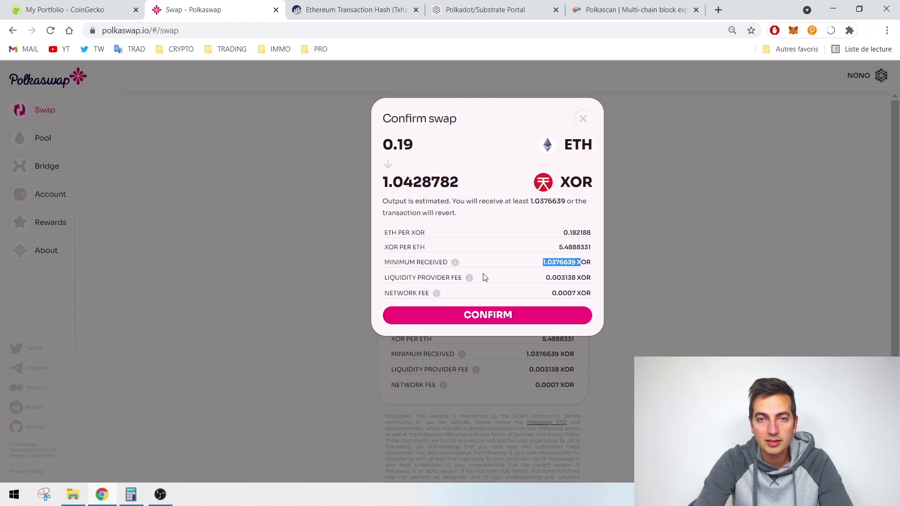
Examine the liquidity provider fee and the network fee in the swap confirmation.
left_click(447, 280)
left_click_drag(387, 278, 449, 274)
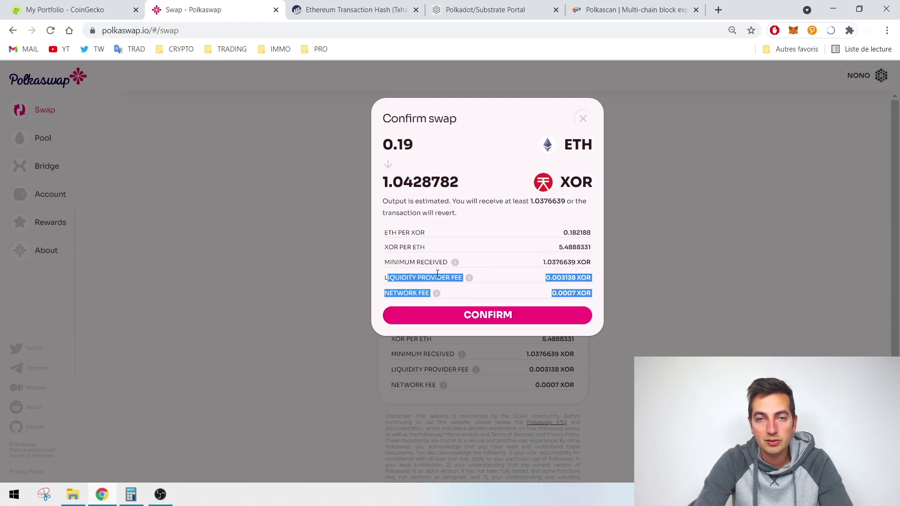
left_click(578, 274)
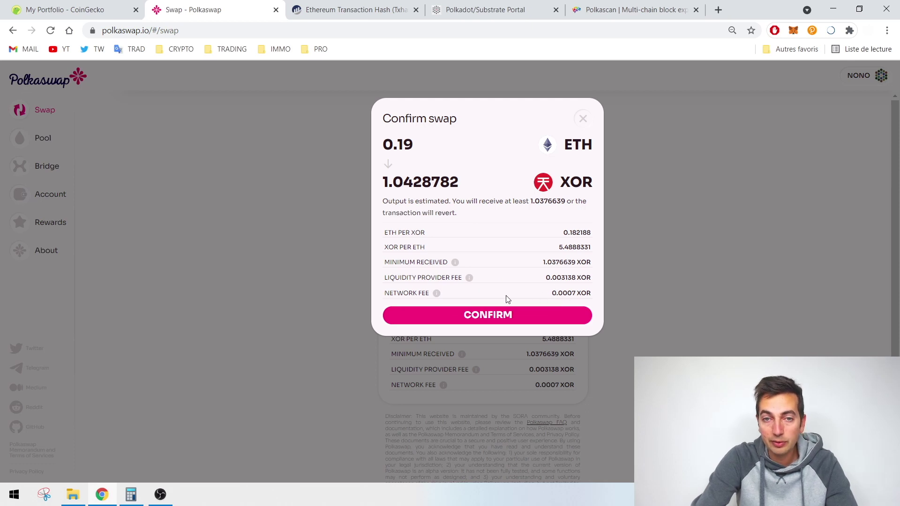
left_click_drag(388, 277, 456, 278)
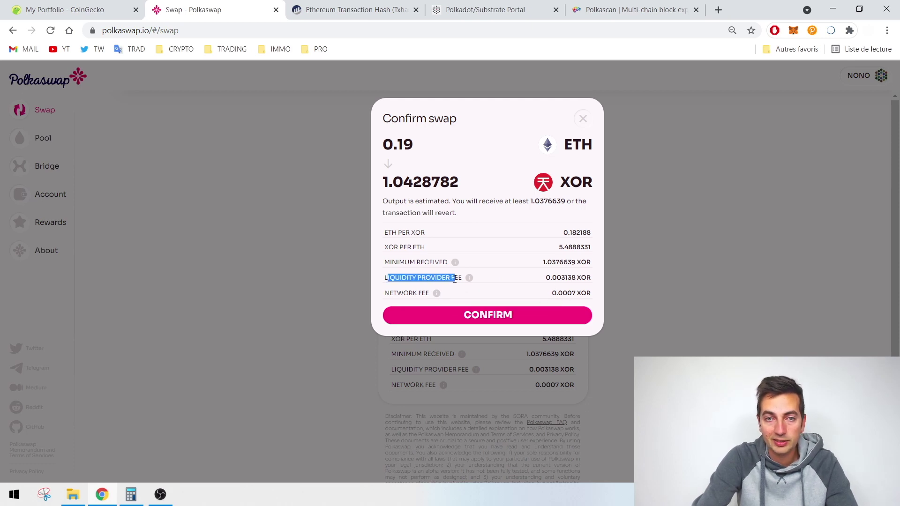
left_click(553, 294)
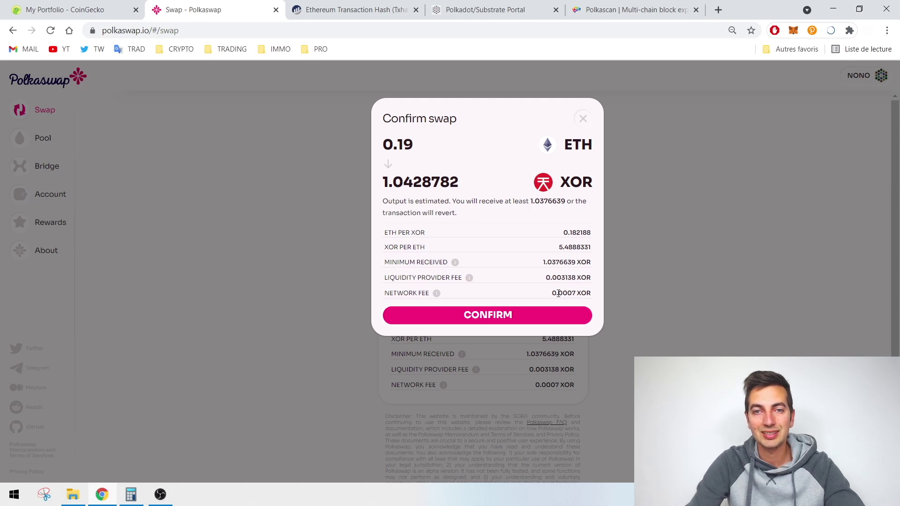
Switch to Calculator beside the swap confirmation and multiply 600 by the network fee of 0.0007.
left_click(131, 494)
key("Escape")
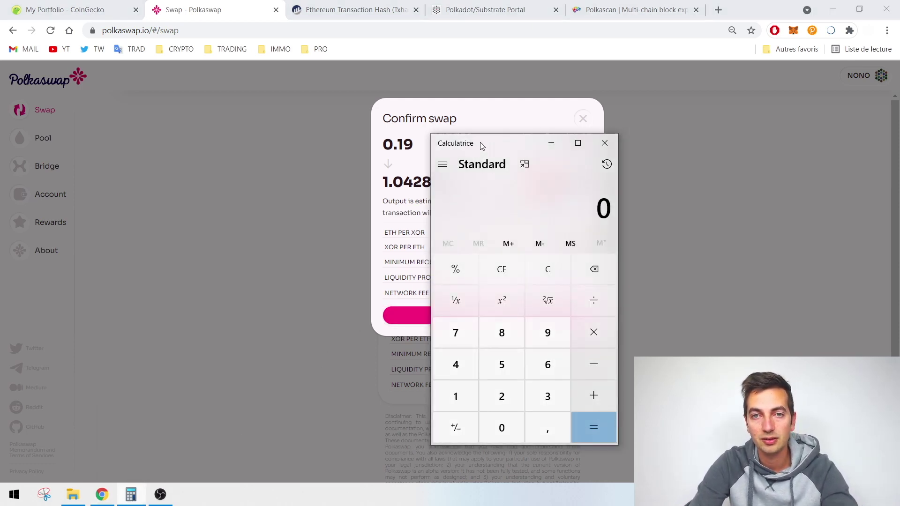
left_click_drag(482, 147, 738, 113)
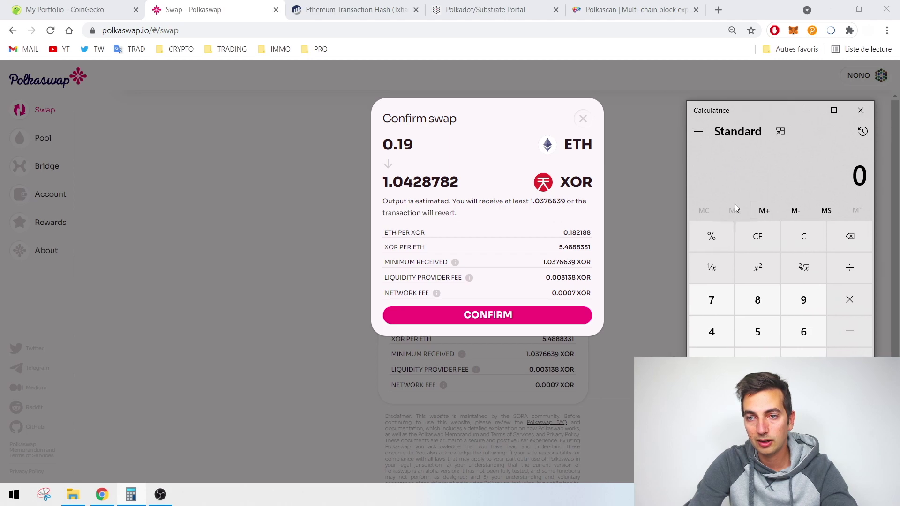
left_click(792, 335)
type("00")
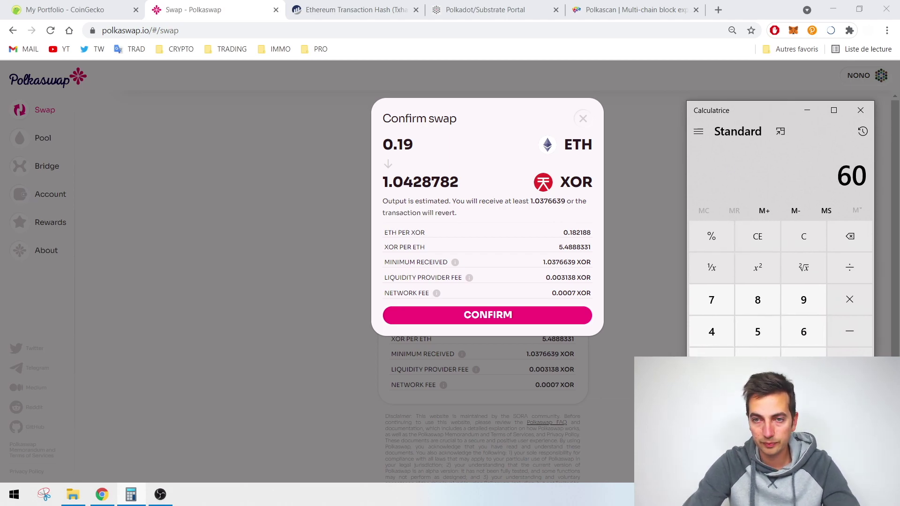
left_click(849, 299)
type("0")
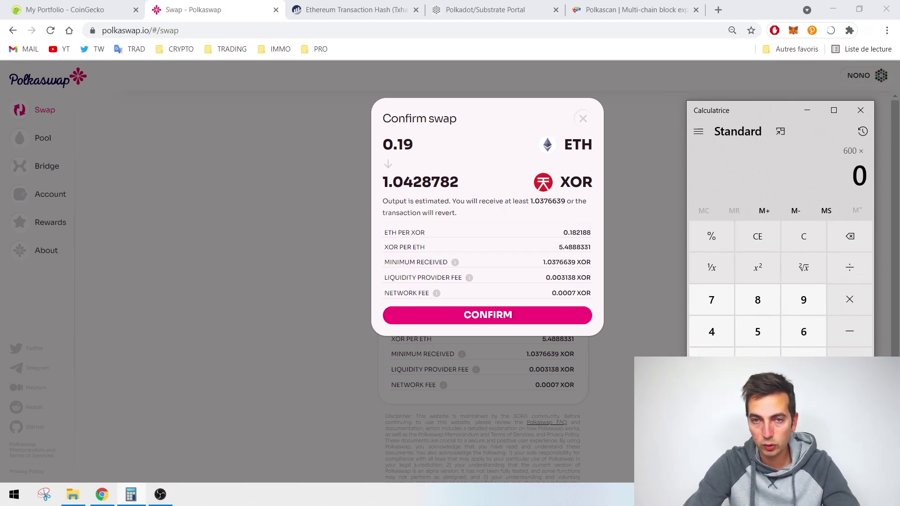
type(",")
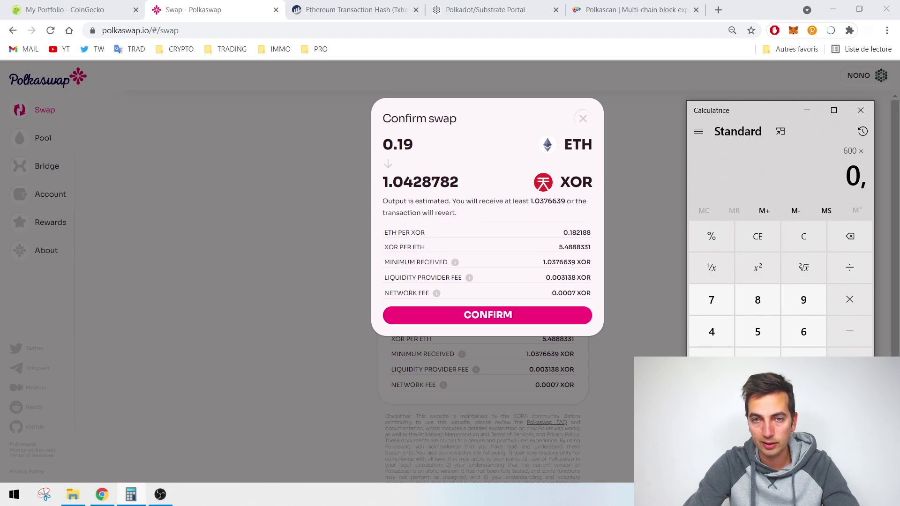
type("00")
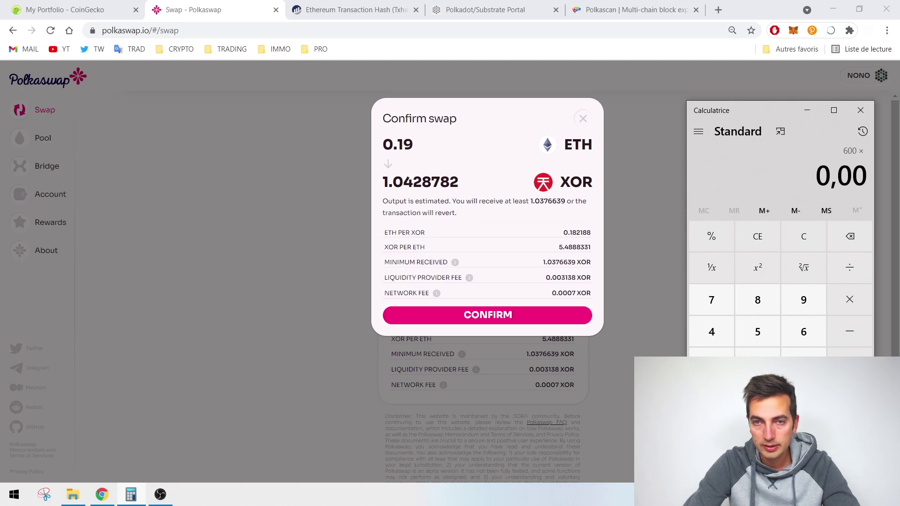
type("07")
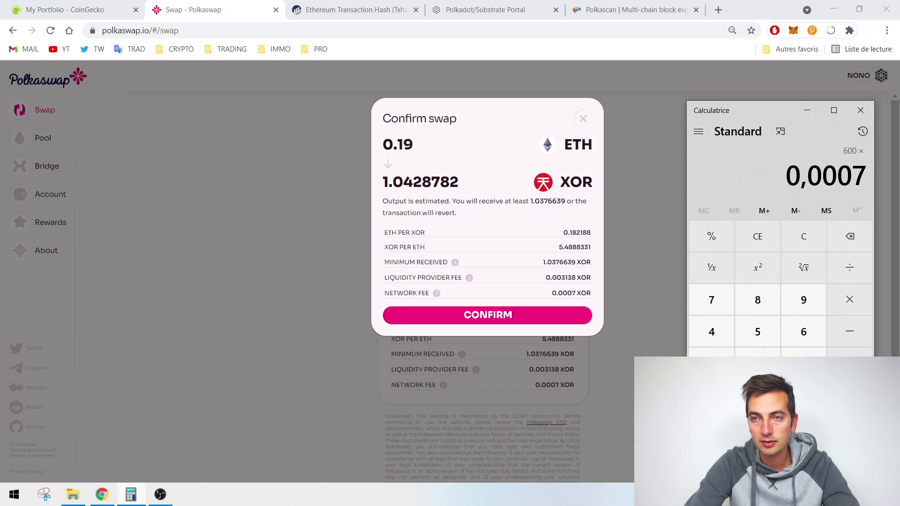
key("Return")
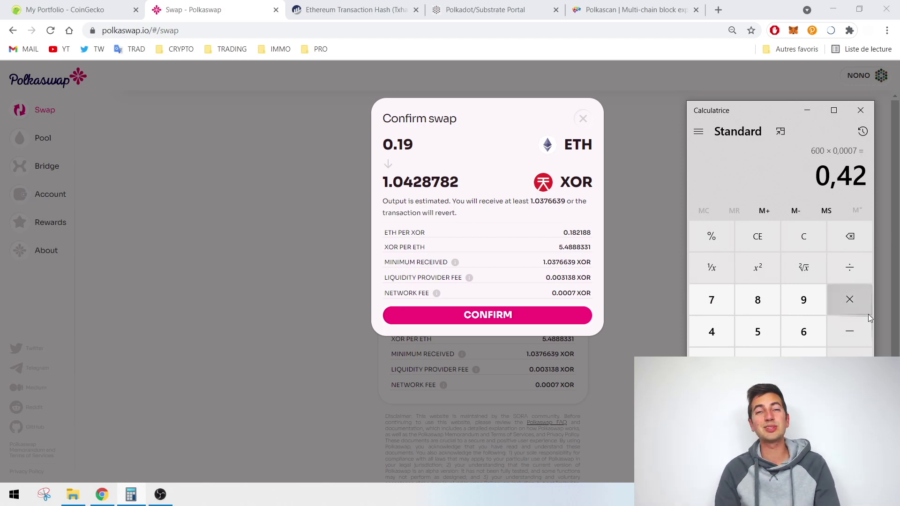
Open Uniswap's ETH to XOR swap page in a new browser tab for comparison with Polkaswap.
left_click(717, 10)
left_click(717, 9)
type("un")
key("Return")
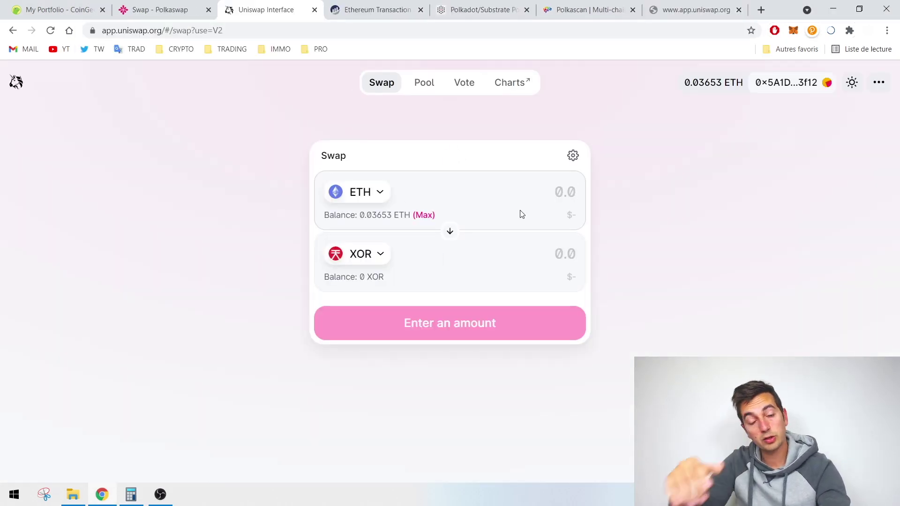
left_click(173, 7)
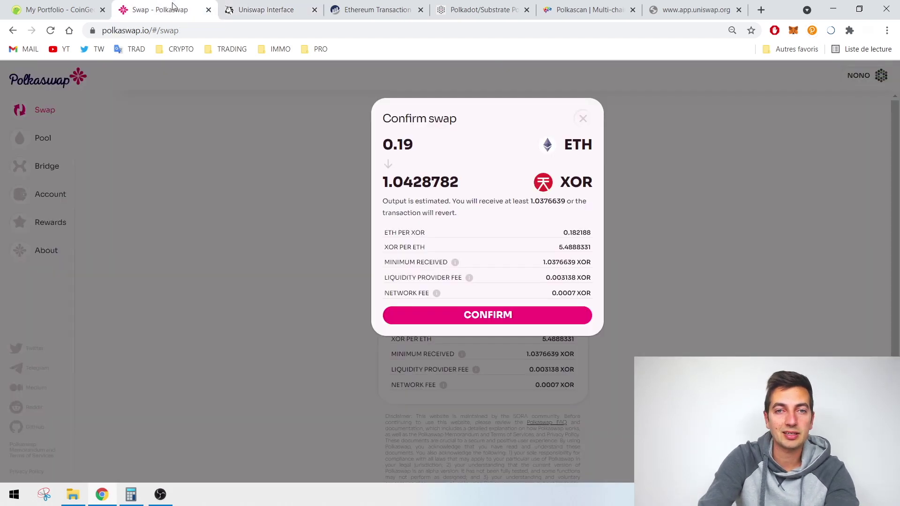
left_click(261, 7)
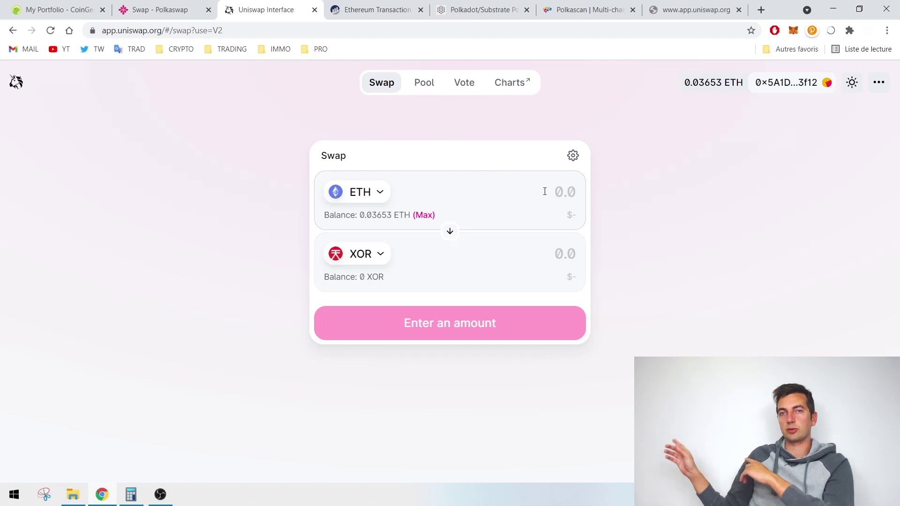
Submit a 0.03 ETH to XOR swap on Uniswap to examine its gas fee in MetaMask, and reject the transaction.
type("0")
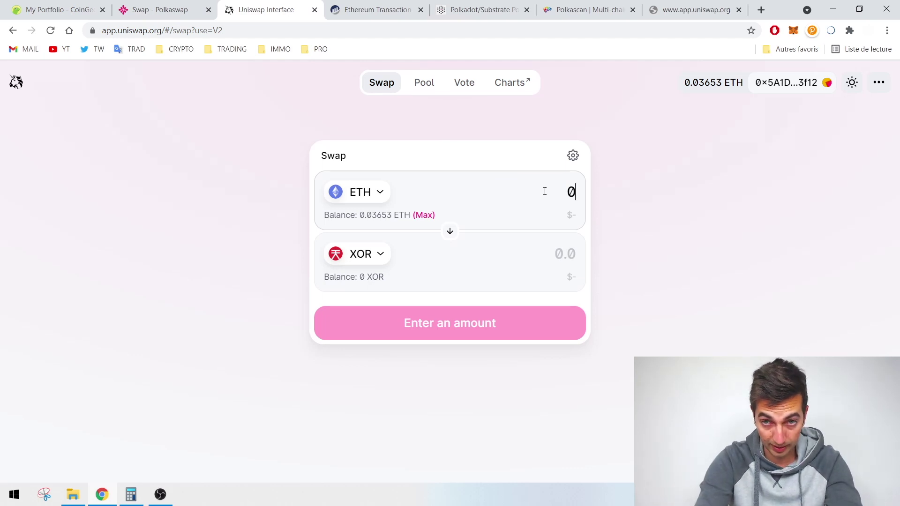
type(".03")
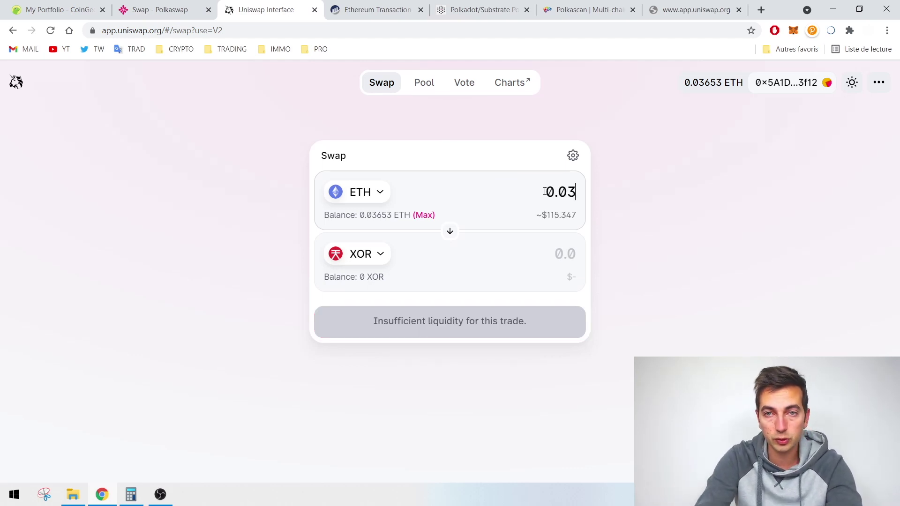
left_click(433, 349)
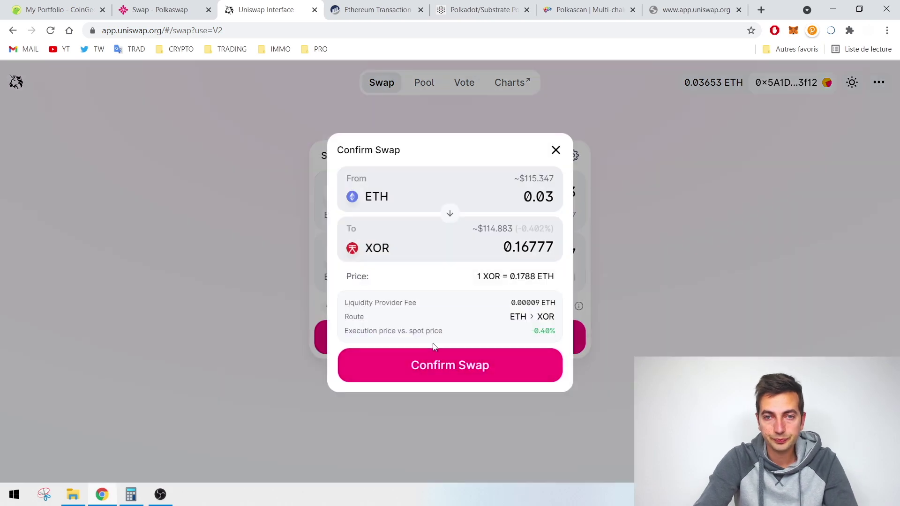
left_click(458, 366)
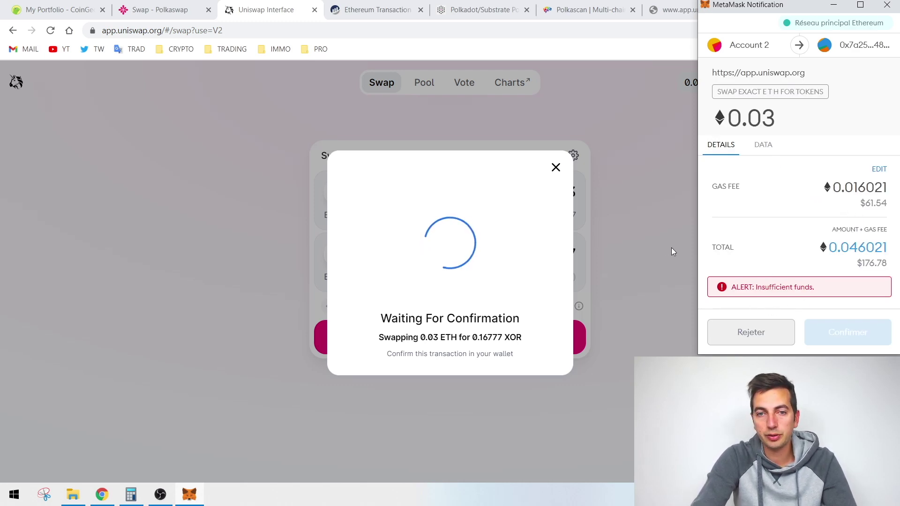
left_click_drag(859, 187, 890, 212)
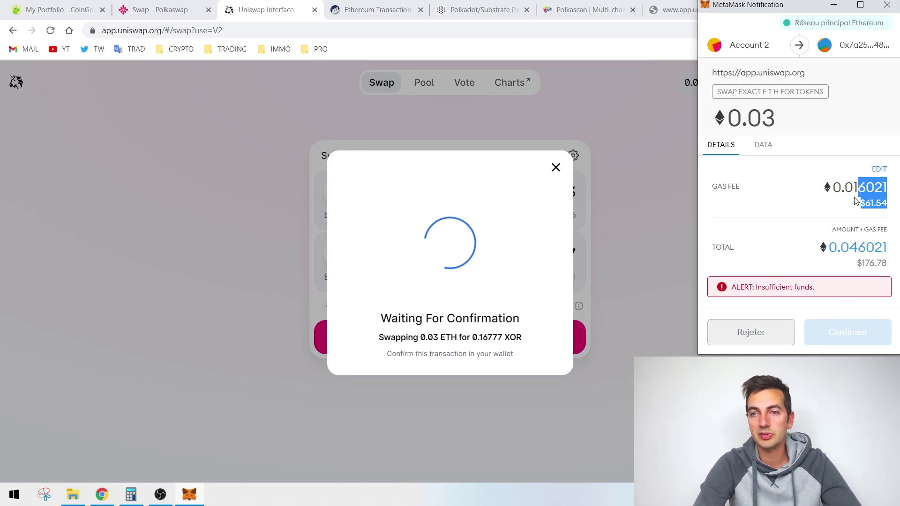
left_click(781, 330)
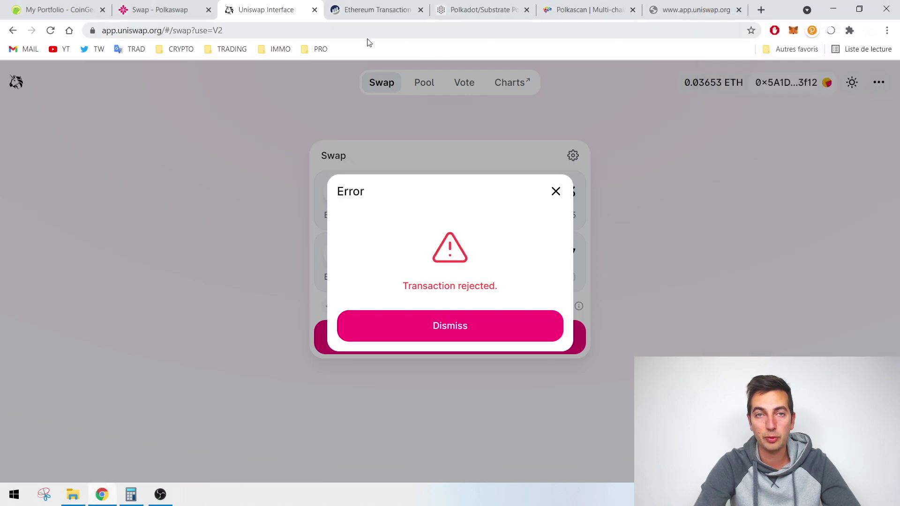
Return to the Polkaswap swap confirmation and review the network fee calculation in Calculator.
left_click(623, 182)
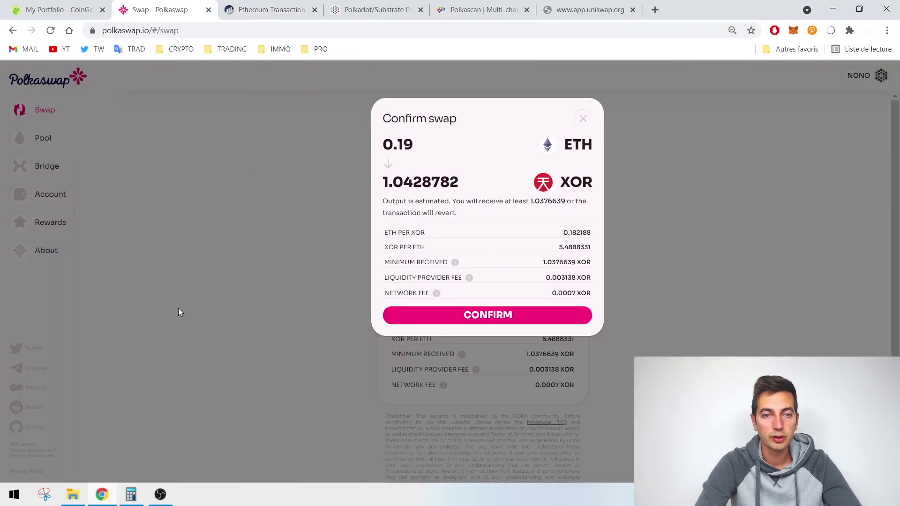
left_click(131, 495)
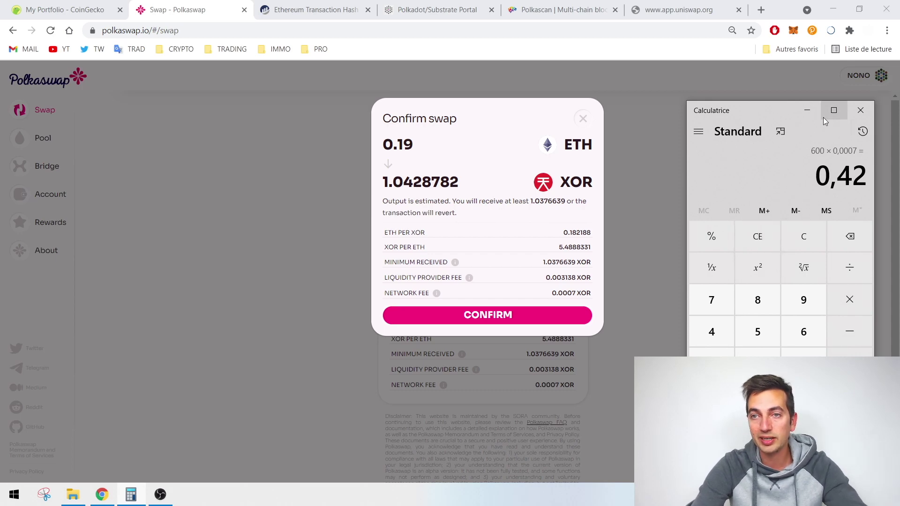
left_click(808, 110)
Confirm the 0.19 ETH to XOR swap and sign it with the account password, remembering the password for 15 minutes.
left_click(474, 314)
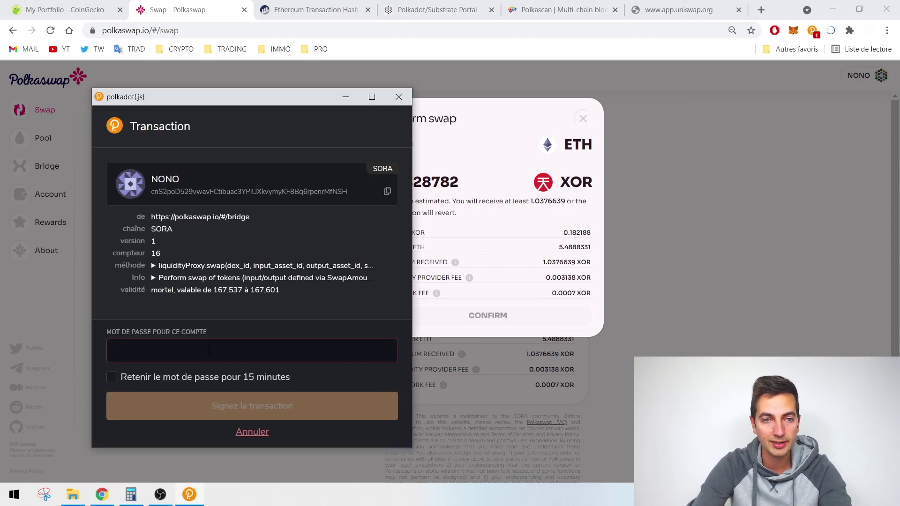
key("ctrl+v")
left_click(112, 377)
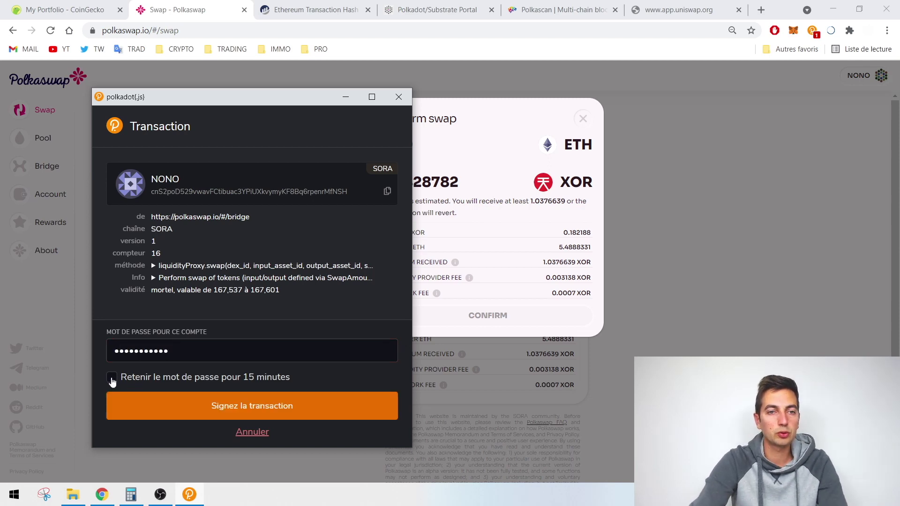
left_click(253, 408)
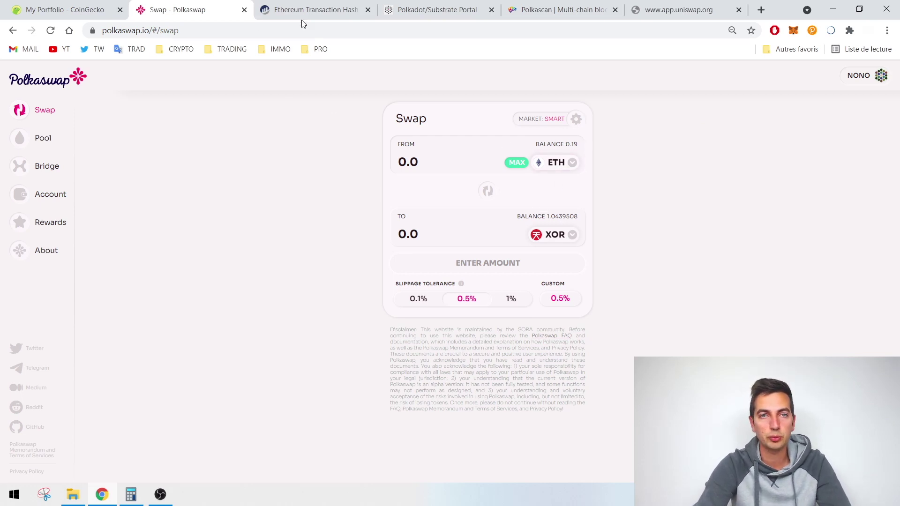
double_click(569, 145)
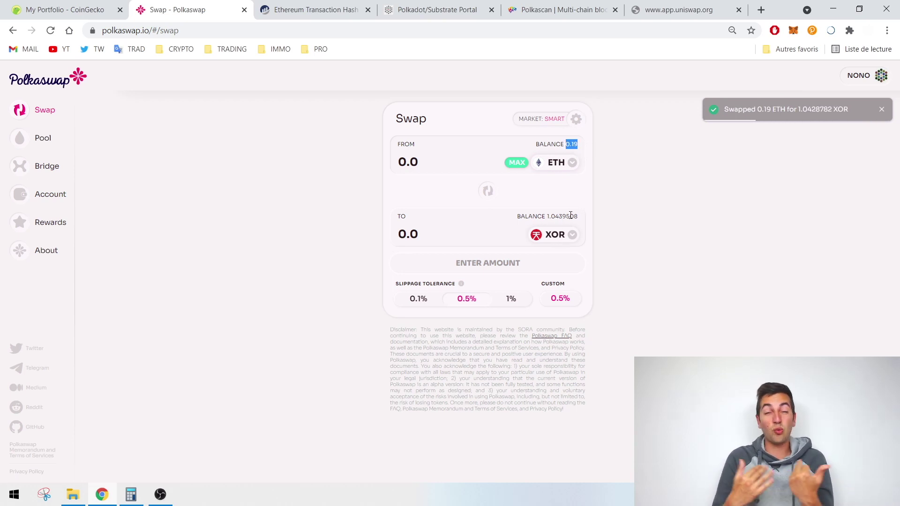
Close the Etherscan transaction page and the leftover Uniswap page, keeping the Polkaswap swap page in view.
left_click(331, 10)
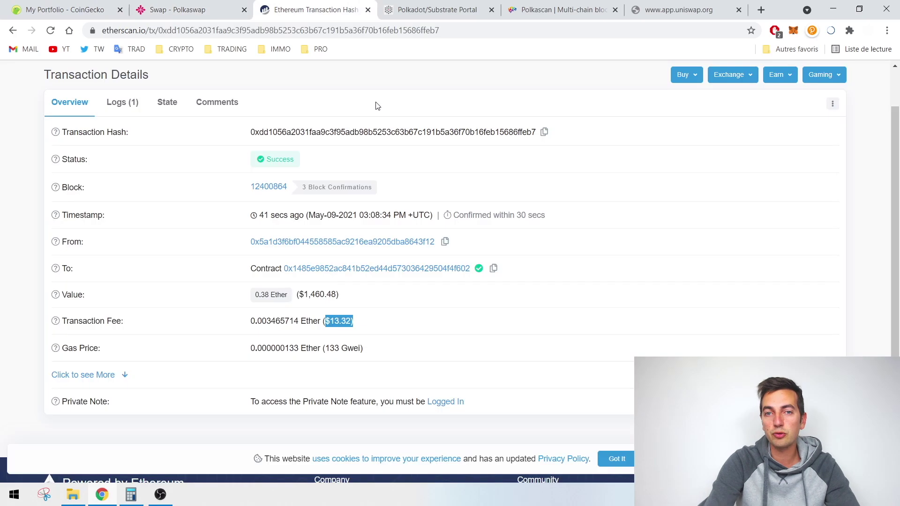
left_click(368, 9)
left_click(219, 5)
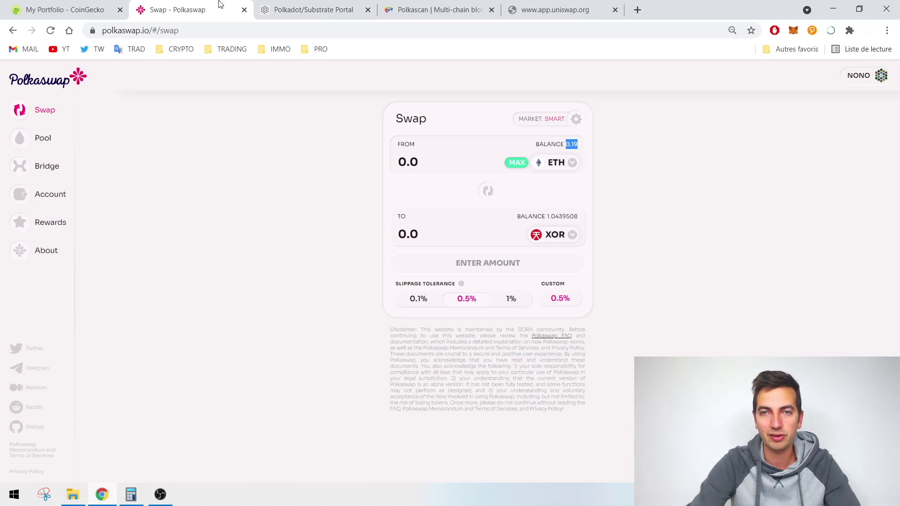
left_click(451, 160)
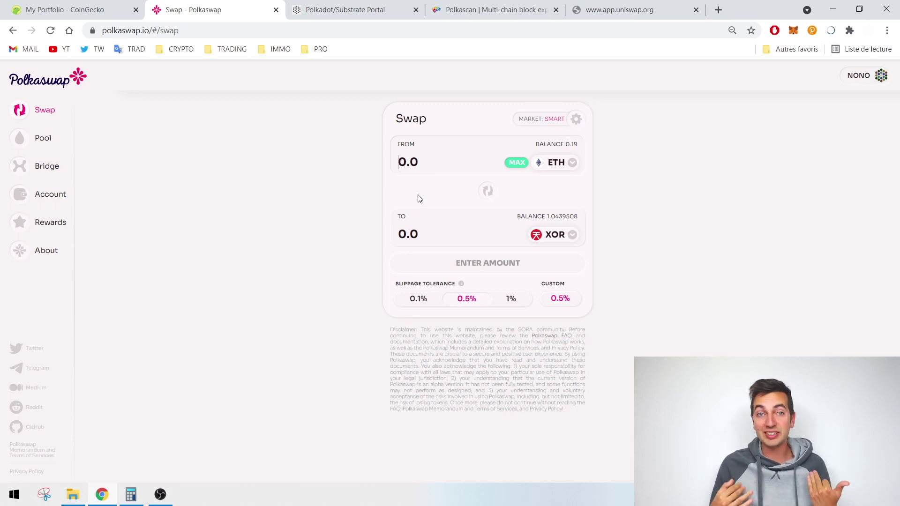
left_click(696, 9)
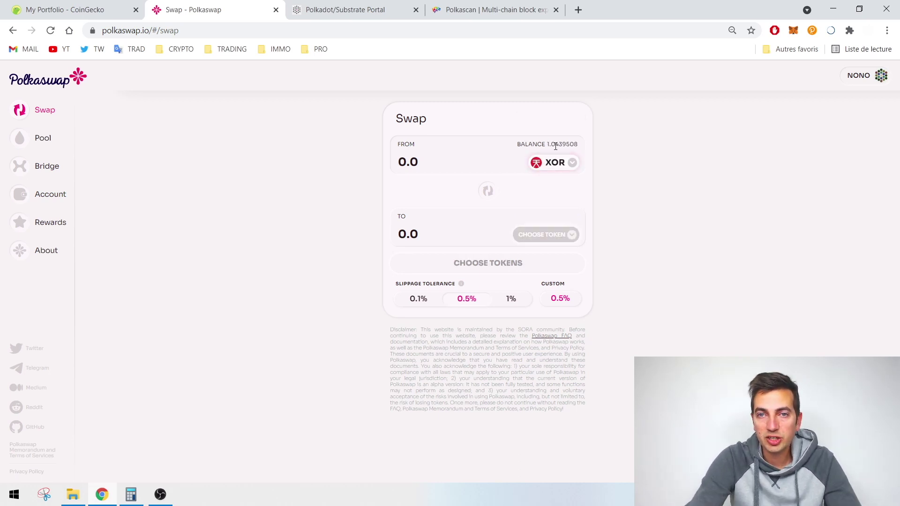
Set up a swap of the full 0.19 ETH balance into VAL.
left_click(543, 236)
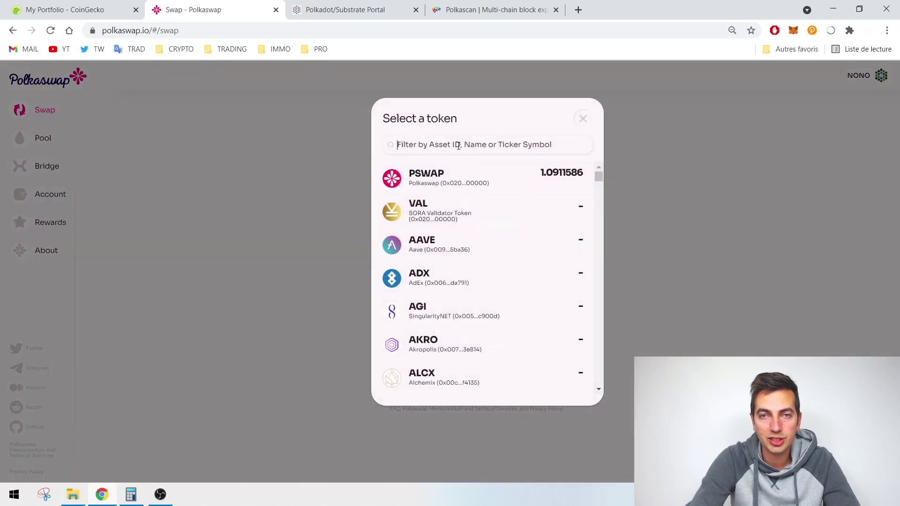
type("eth")
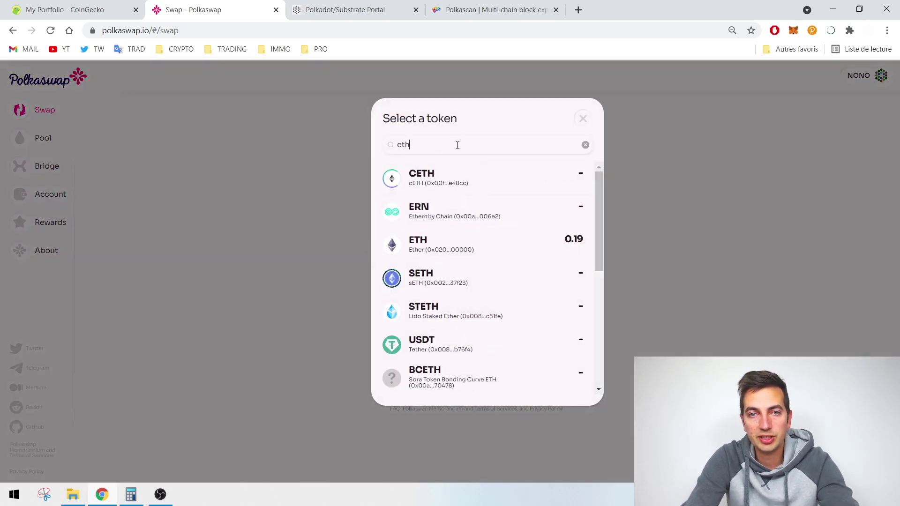
left_click(413, 240)
left_click(488, 190)
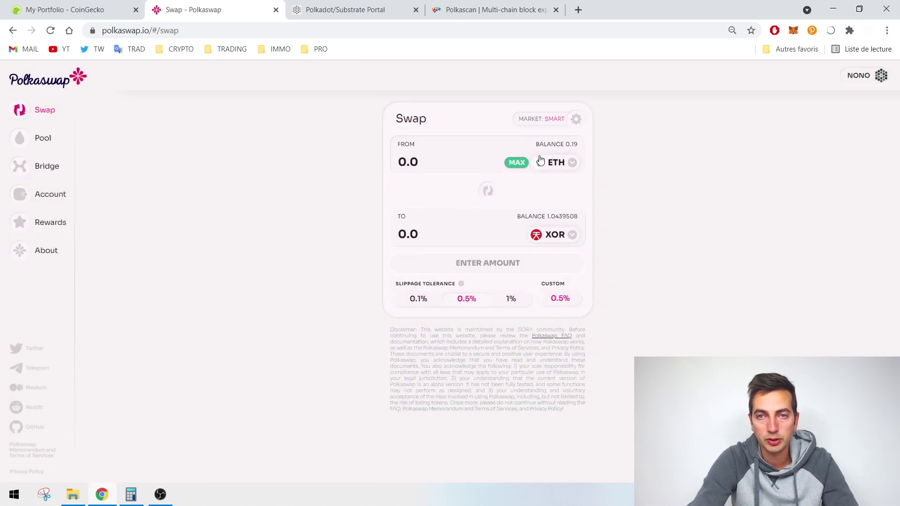
left_click(516, 161)
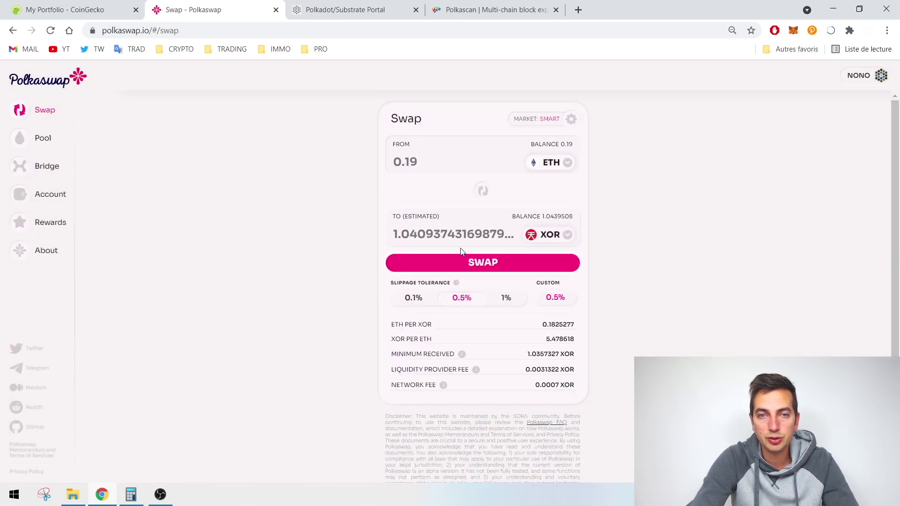
left_click(545, 234)
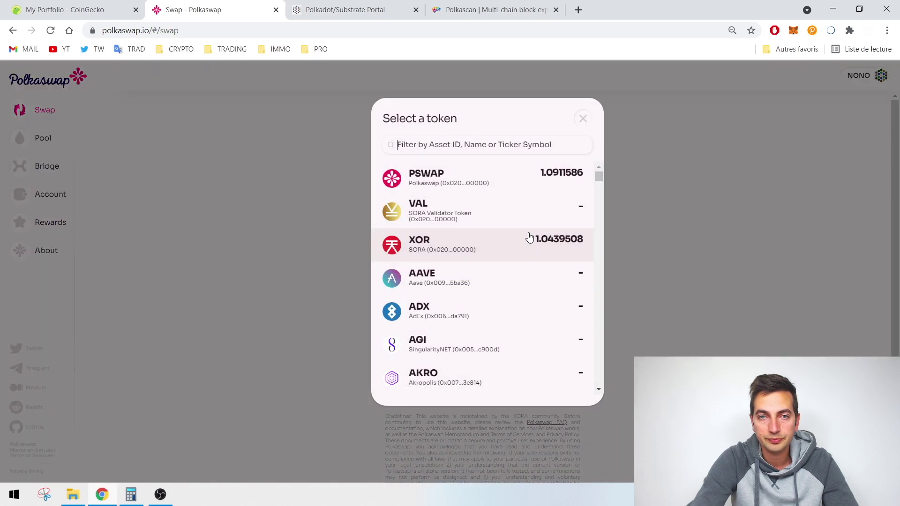
left_click(424, 209)
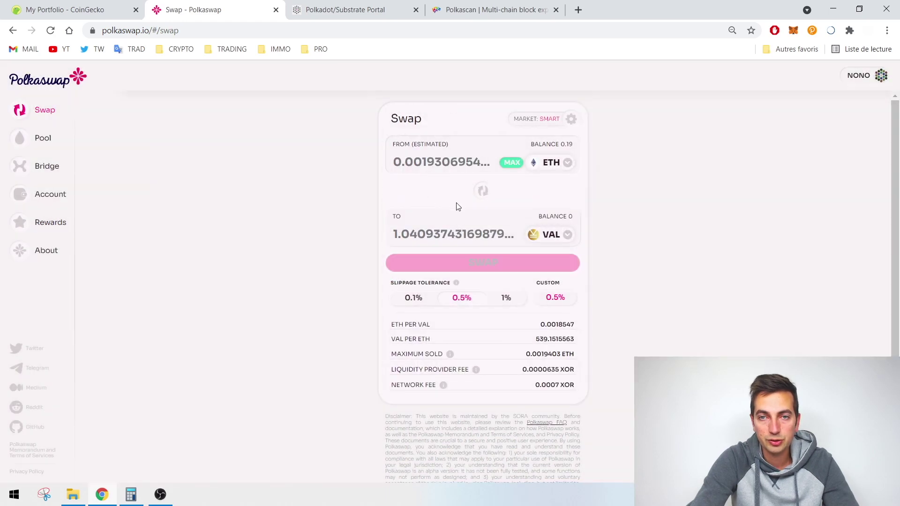
left_click(504, 161)
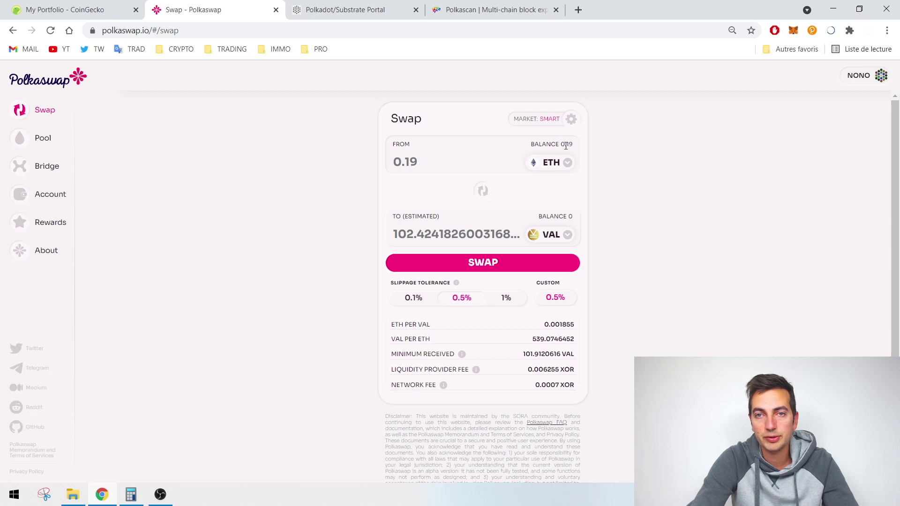
Confirm and sign the 0.19 ETH to VAL swap, and check the token balances in the SORA network account.
left_click(474, 264)
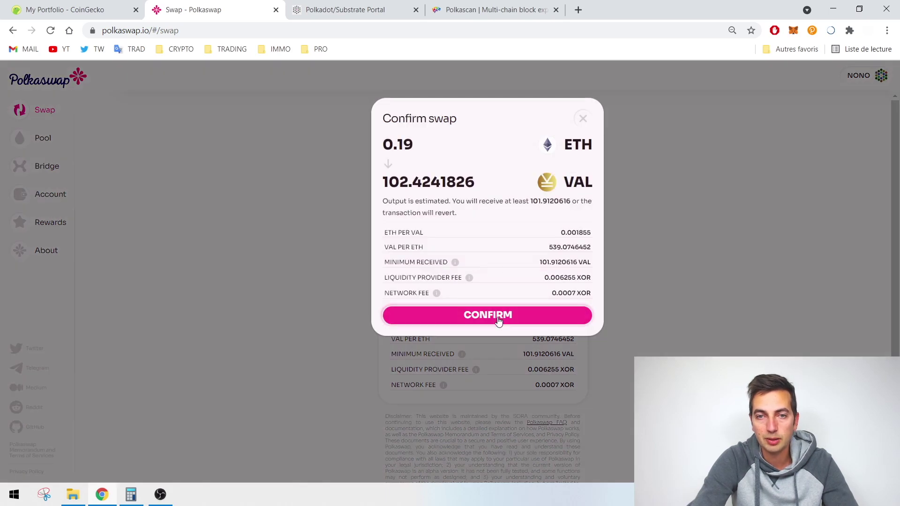
left_click(495, 316)
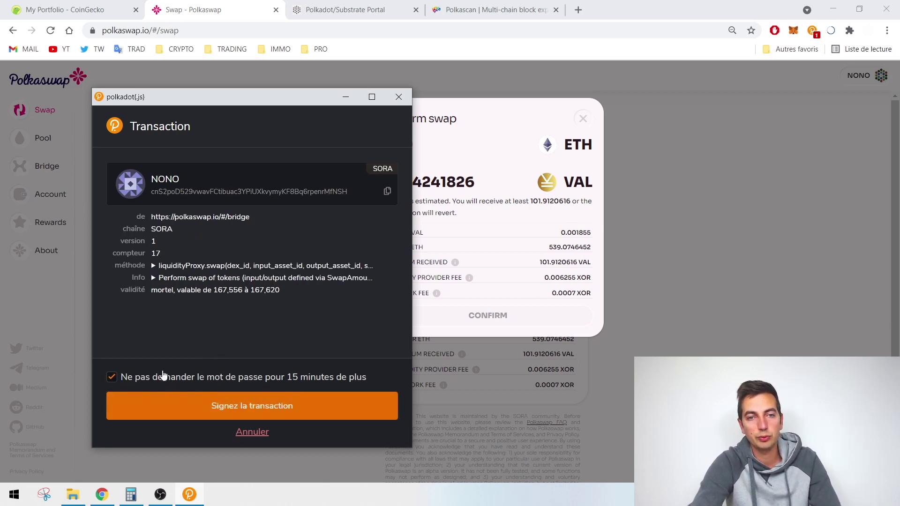
left_click(234, 407)
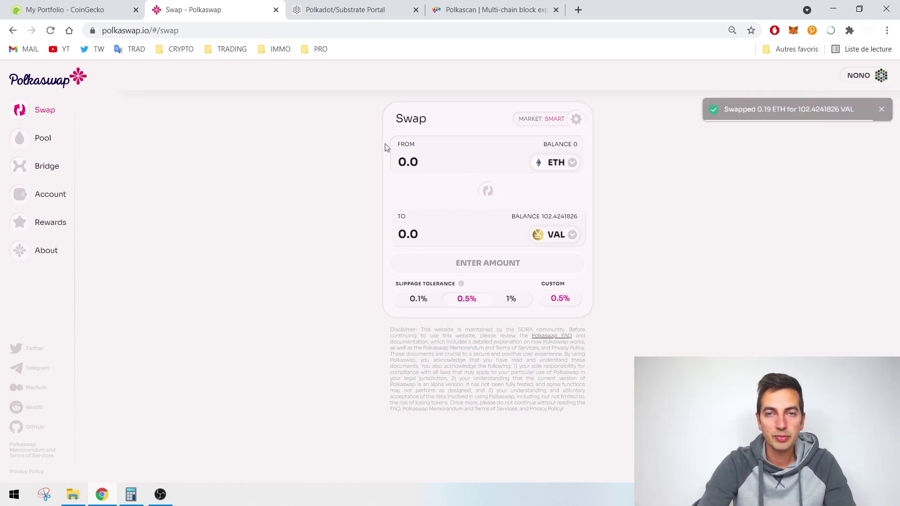
left_click(49, 195)
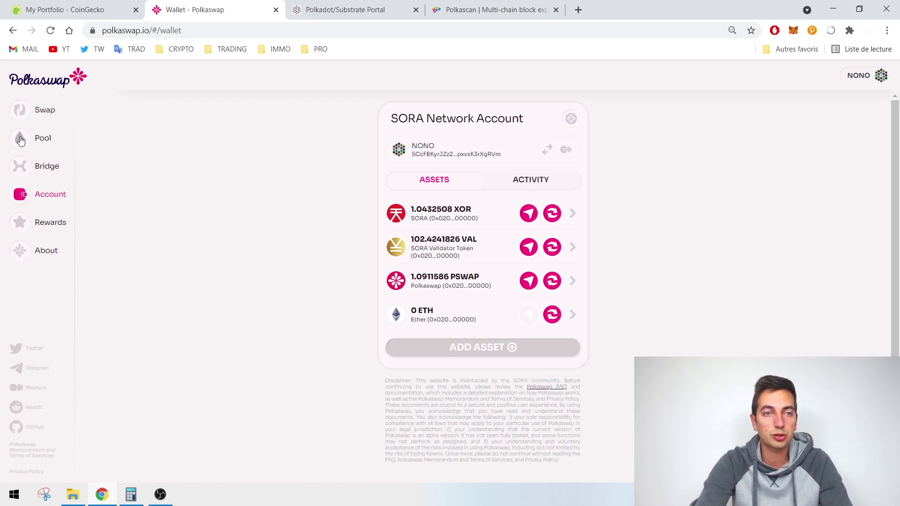
Start adding liquidity to a pool, choosing VAL as the token paired with XOR.
left_click(44, 142)
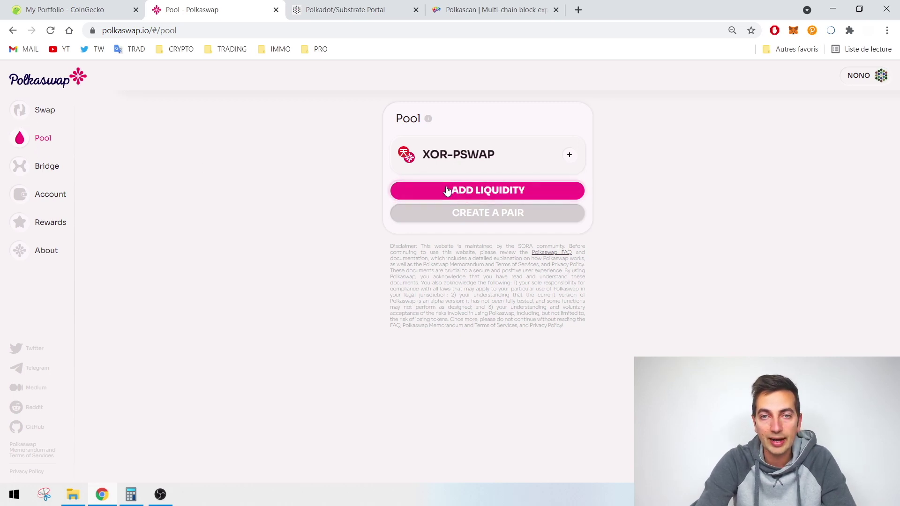
left_click(467, 189)
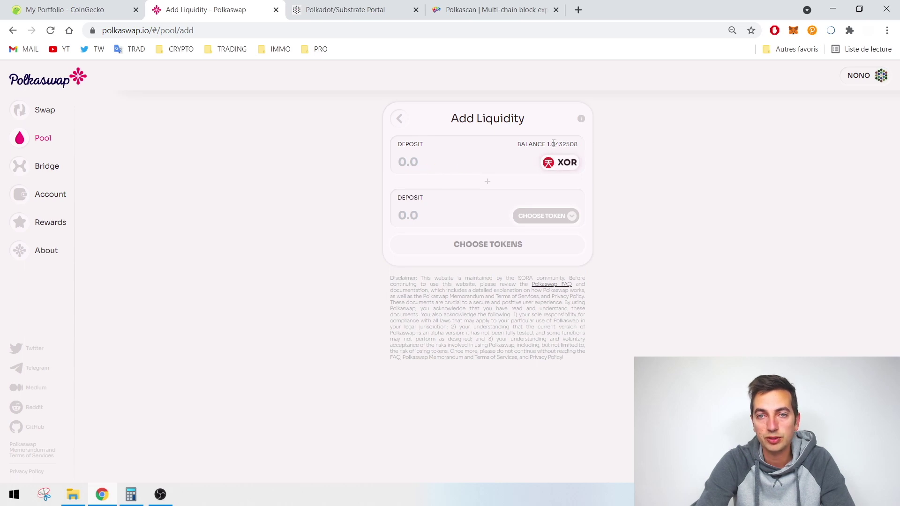
left_click(528, 219)
left_click(410, 207)
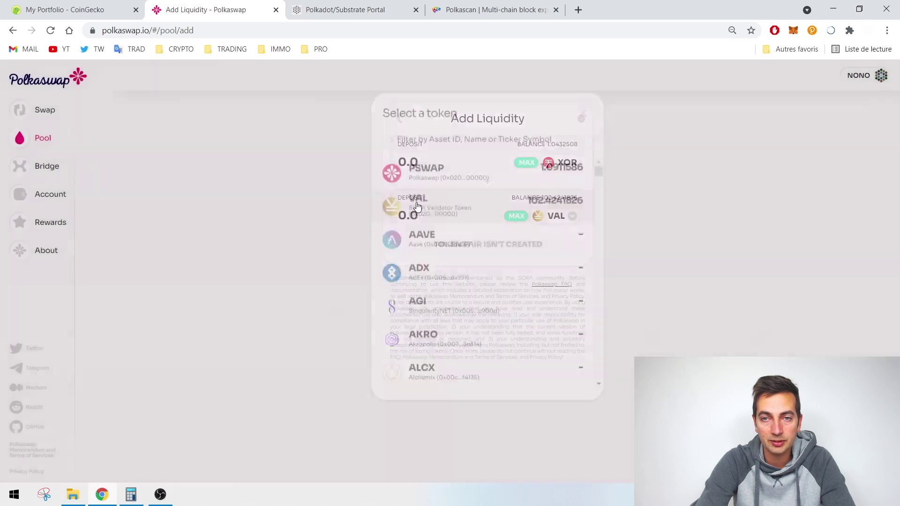
Set the VAL deposit to the maximum of 102.4241826, pairing it with about 1.037844 XOR.
left_click(527, 163)
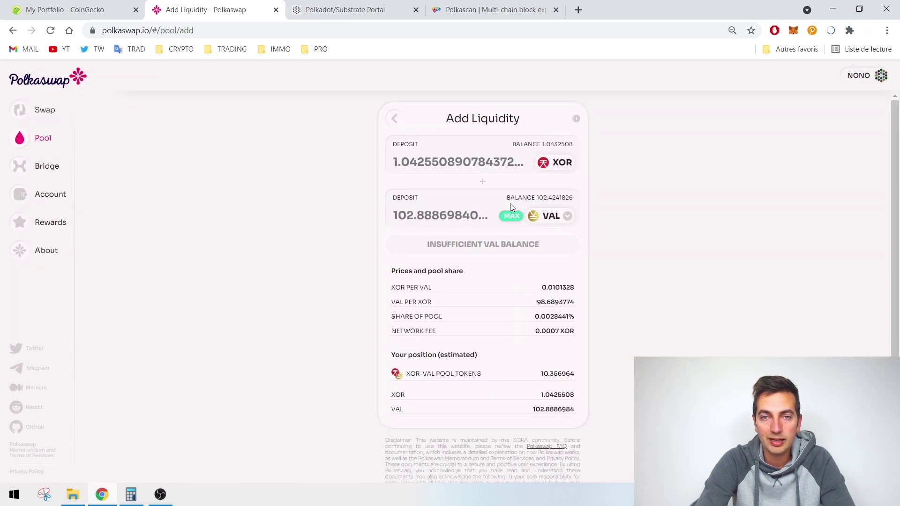
left_click(511, 216)
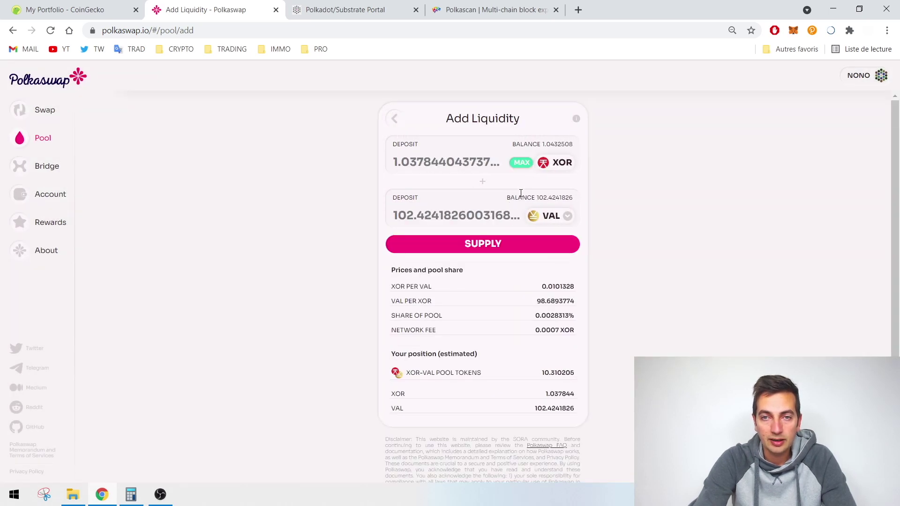
left_click(510, 163)
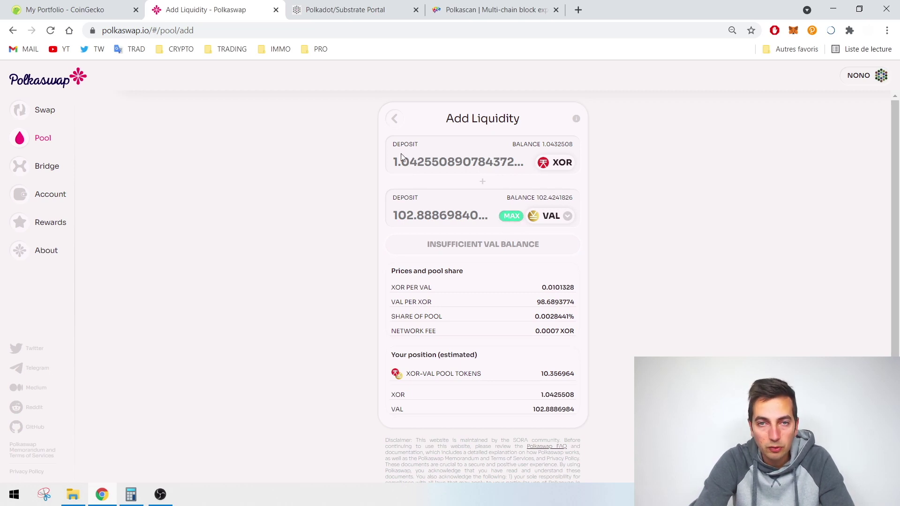
left_click(504, 220)
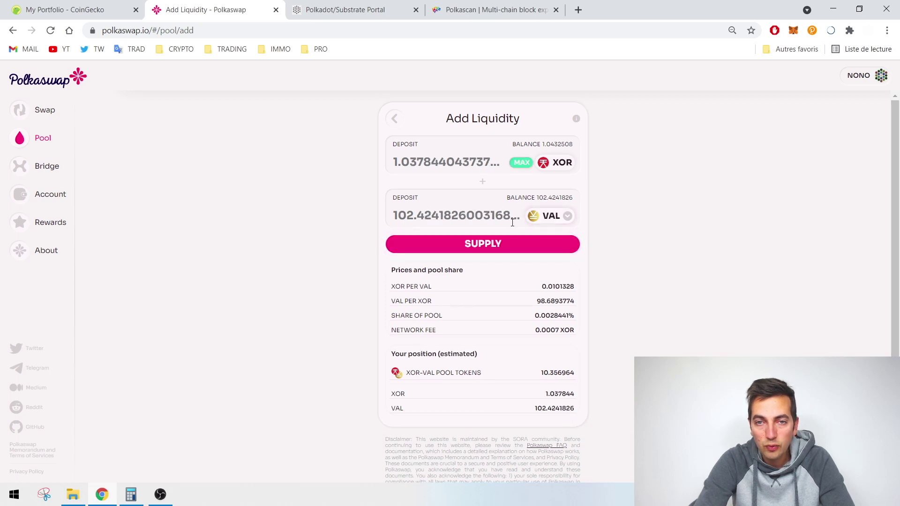
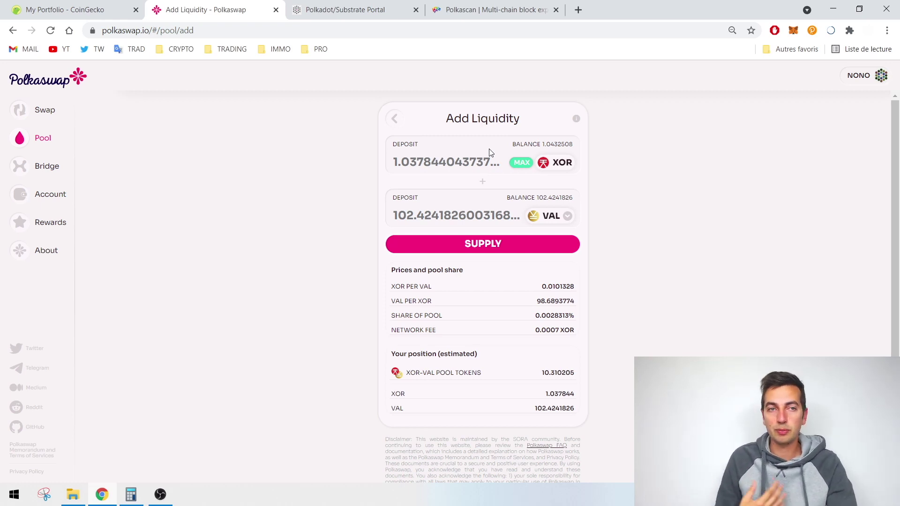
Supply the XOR-VAL liquidity by confirming and signing the deposit, and expand the XOR-VAL position's details.
left_click(477, 245)
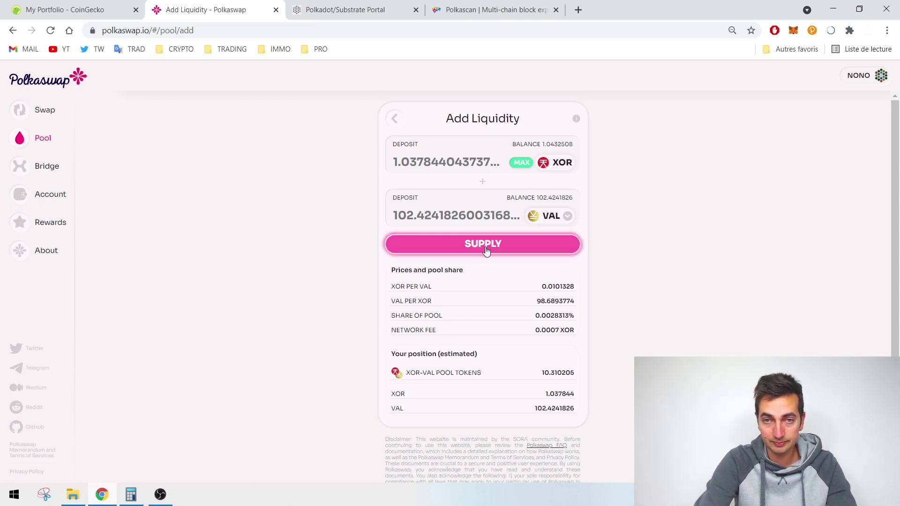
left_click(488, 243)
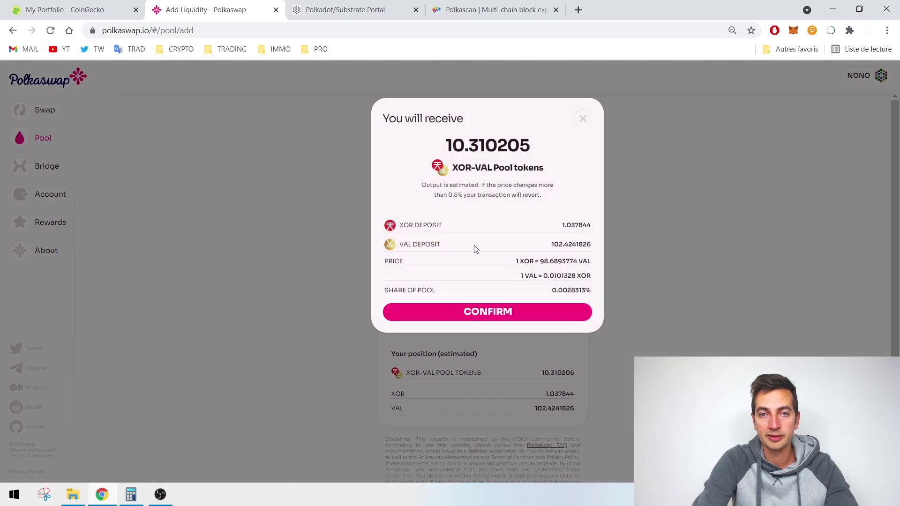
left_click_drag(560, 227, 587, 226)
left_click(559, 231)
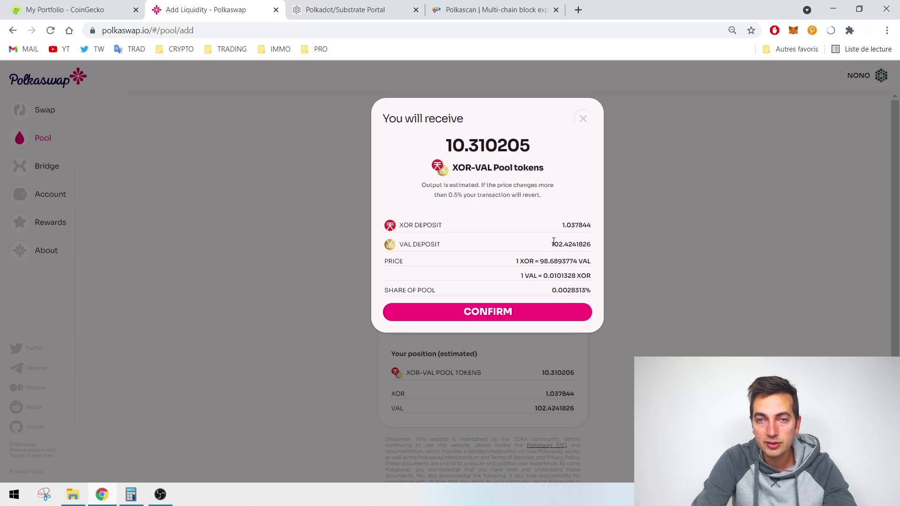
left_click(482, 311)
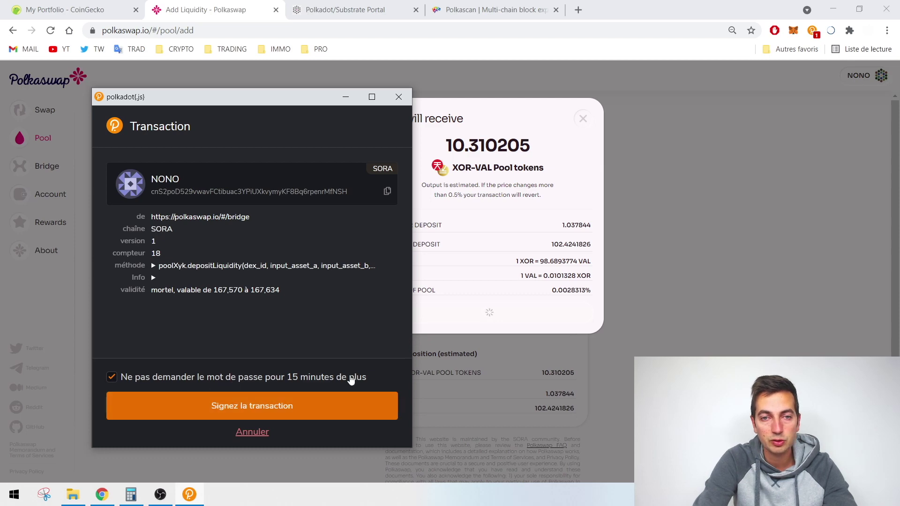
left_click(253, 410)
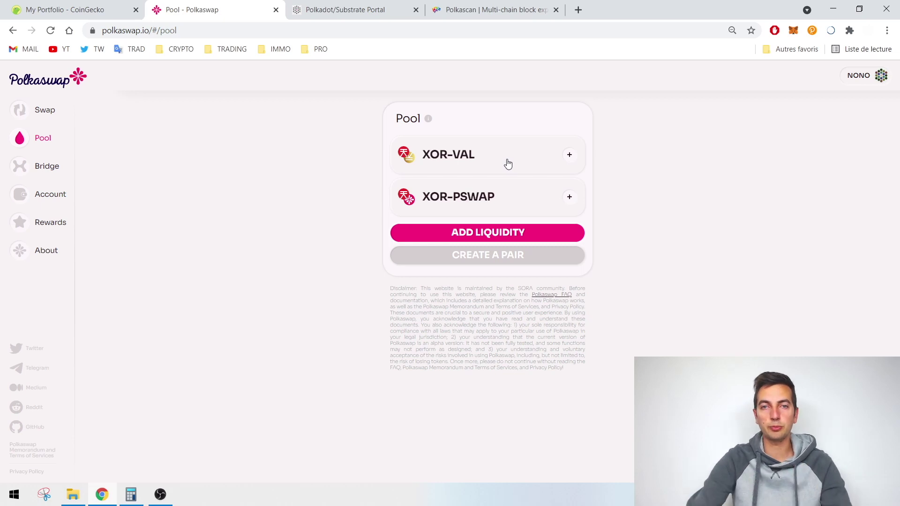
left_click(508, 163)
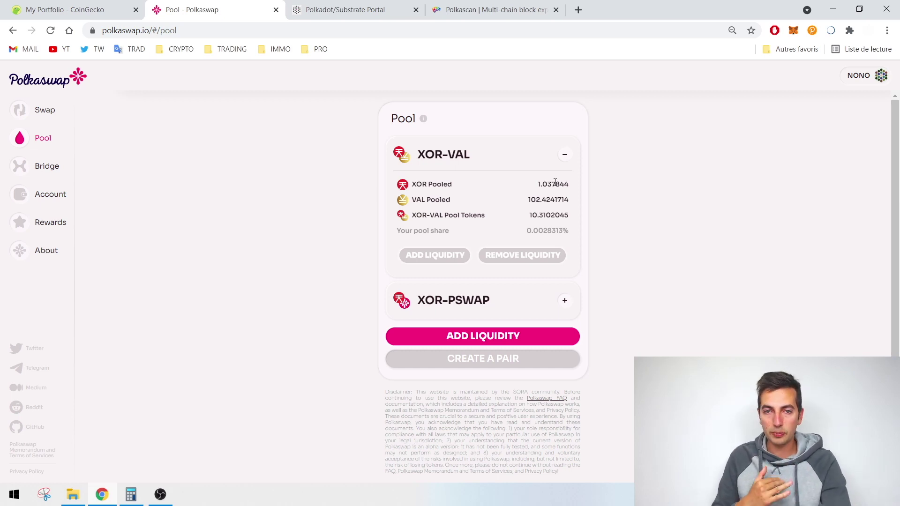
Examine the pooled amounts and pool share of the XOR-PSWAP and XOR-VAL liquidity positions.
left_click(564, 154)
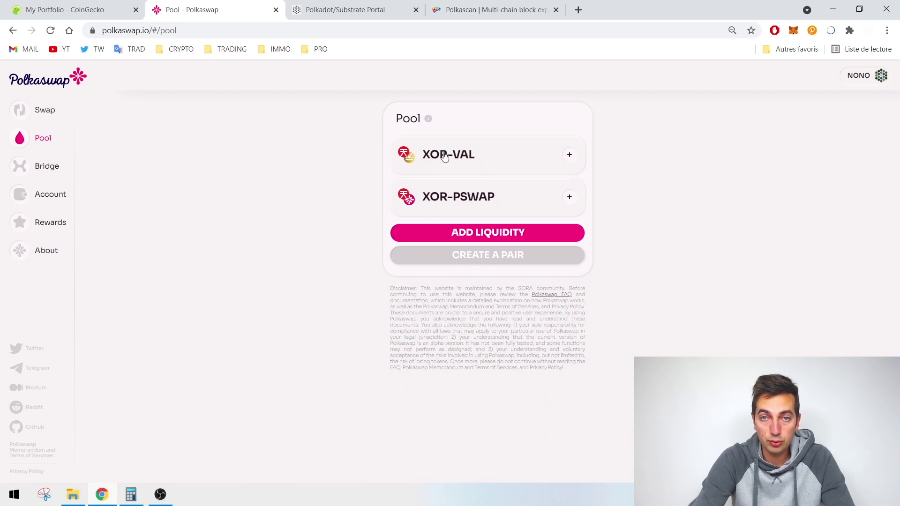
left_click(460, 198)
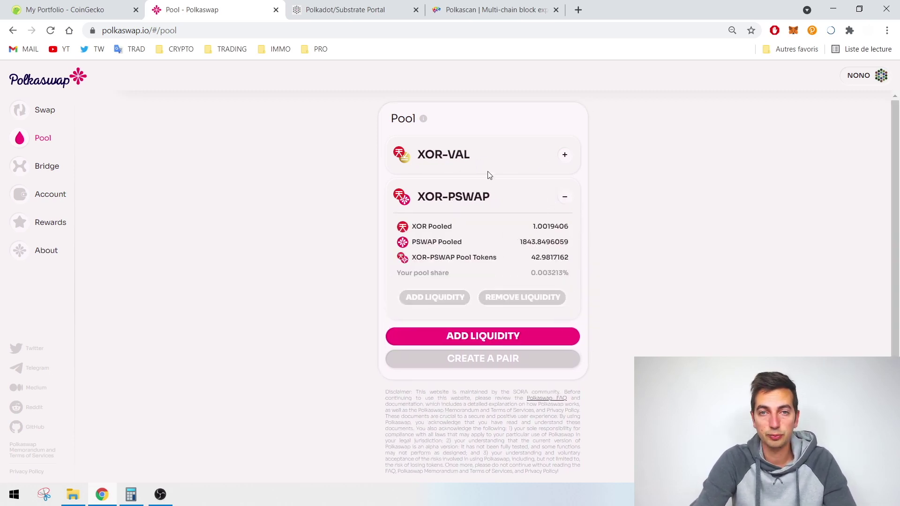
left_click(478, 158)
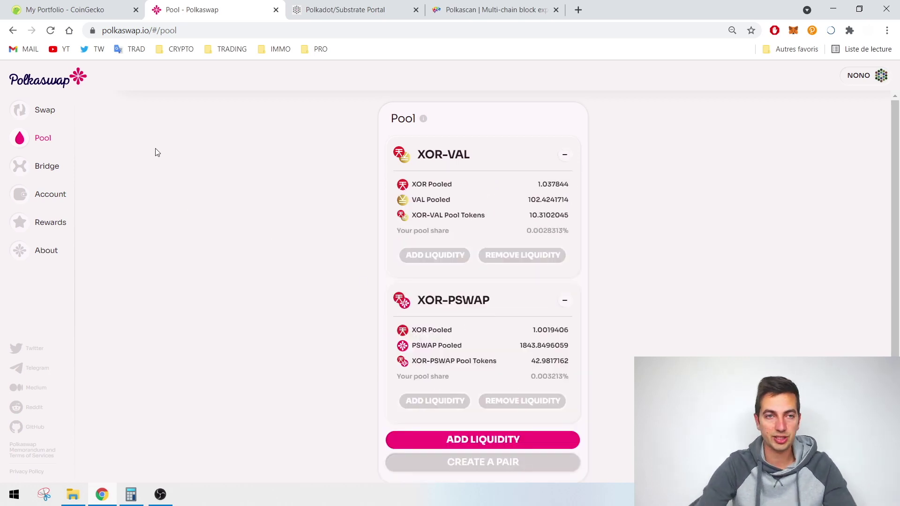
Check for claimable PSWAP and VAL rewards, and review the token balances in the SORA network account.
left_click(50, 223)
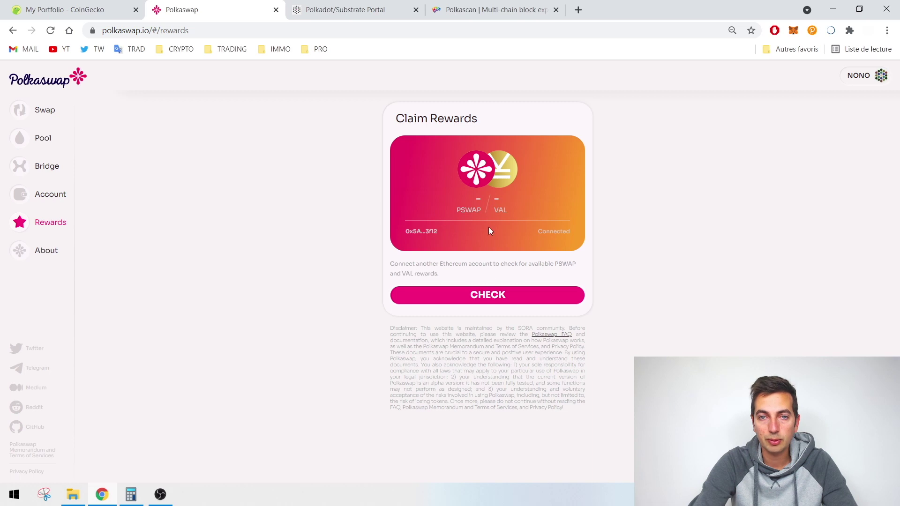
left_click(487, 297)
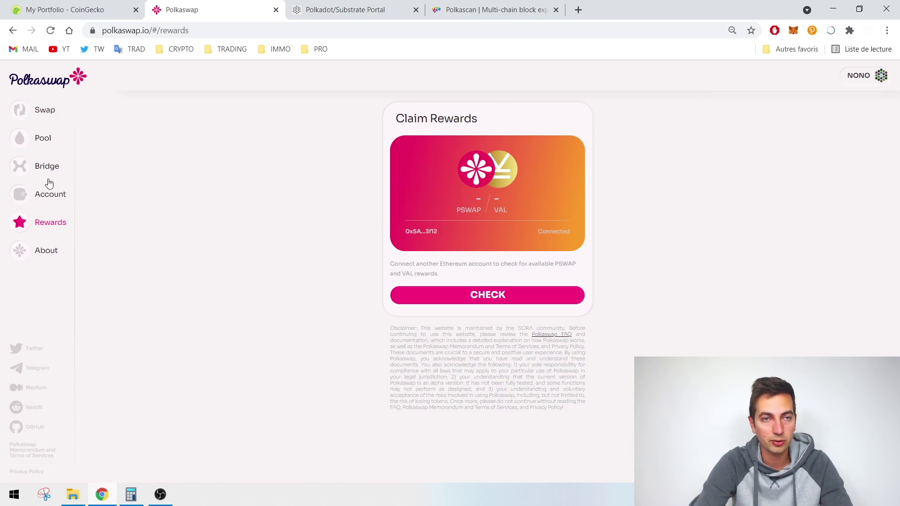
left_click(43, 200)
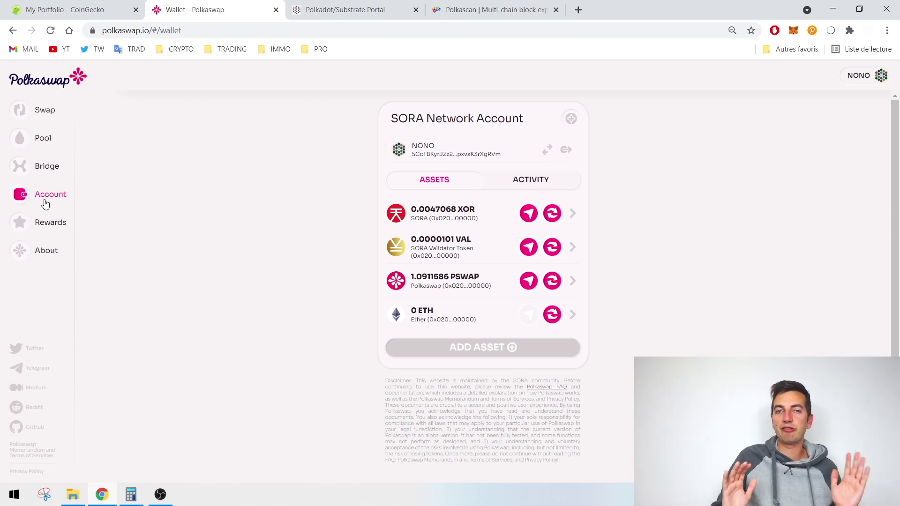
left_click(31, 167)
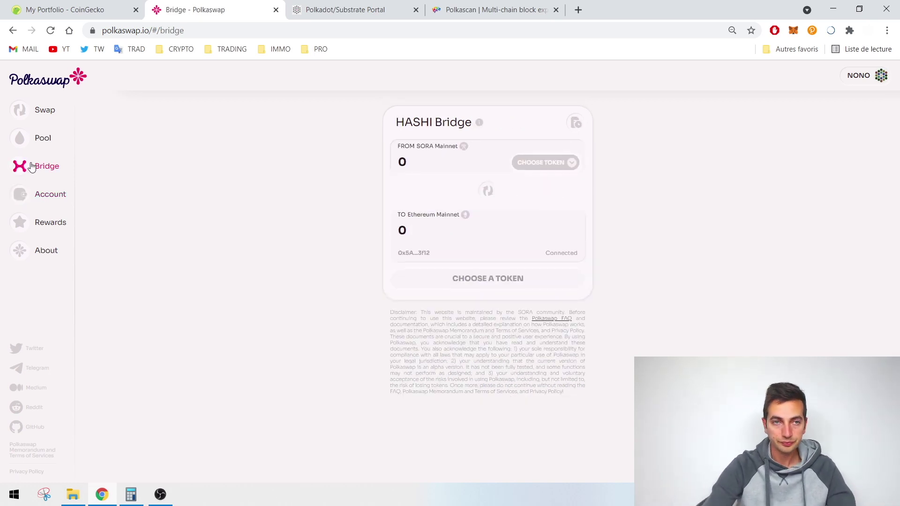
Preview removing 100% of the XOR-VAL liquidity to examine the outputs and network fee, and leave without withdrawing.
left_click(43, 141)
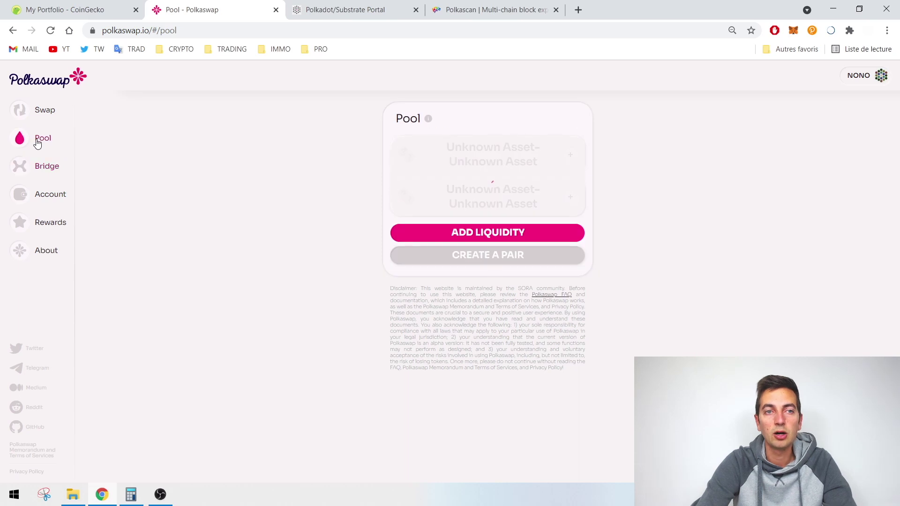
left_click(570, 158)
left_click(507, 259)
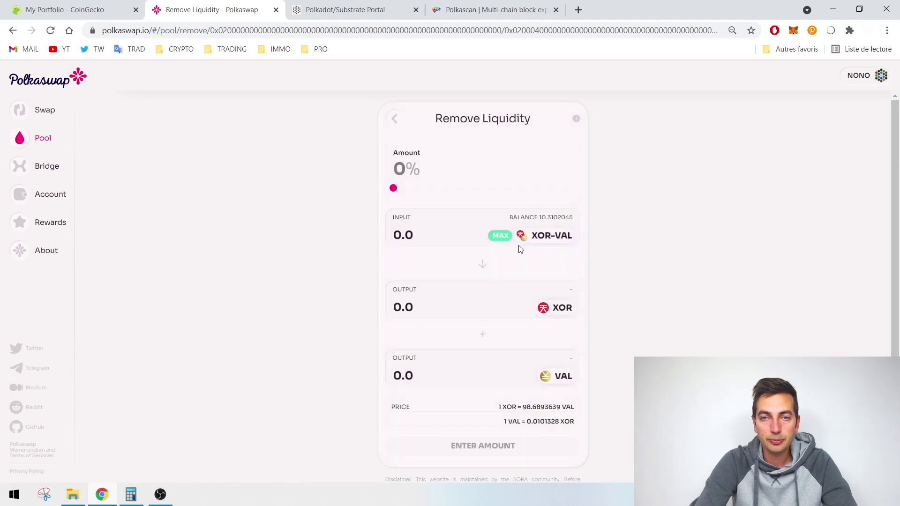
scroll(535, 253, "down", 1)
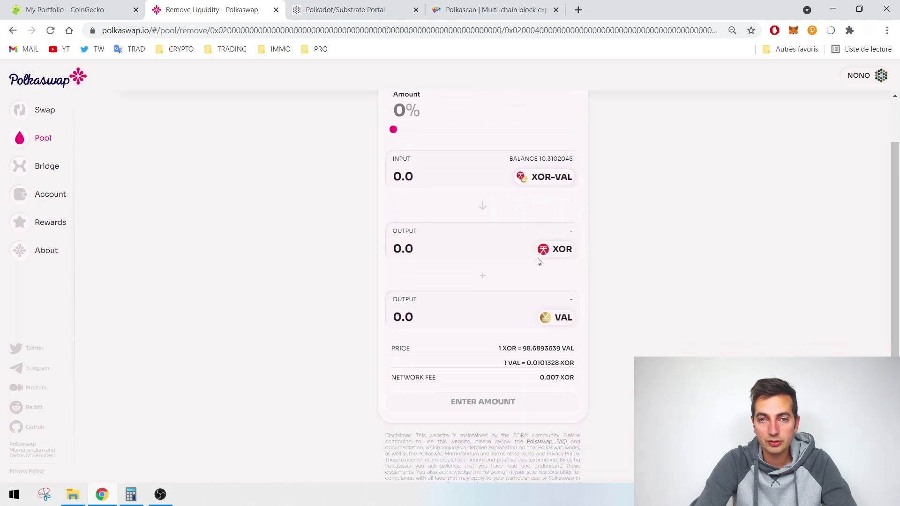
scroll(403, 127, "up", 1)
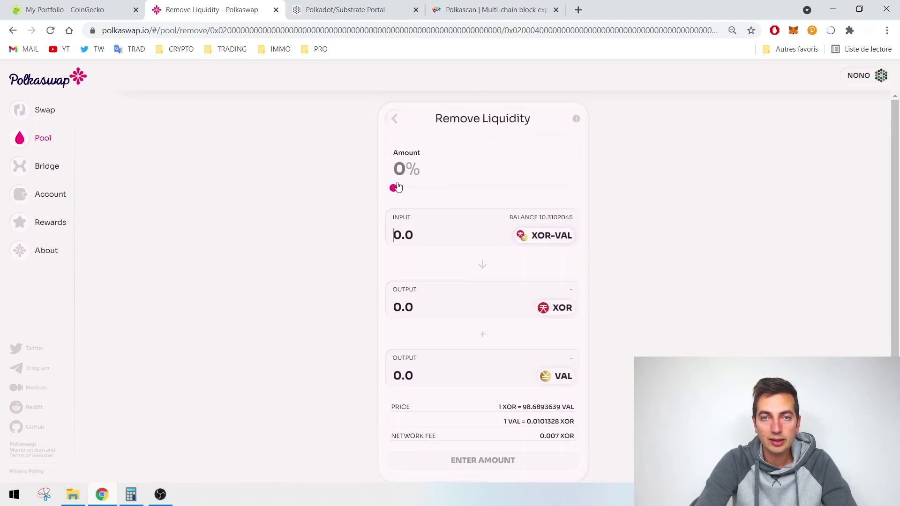
left_click_drag(393, 187, 653, 195)
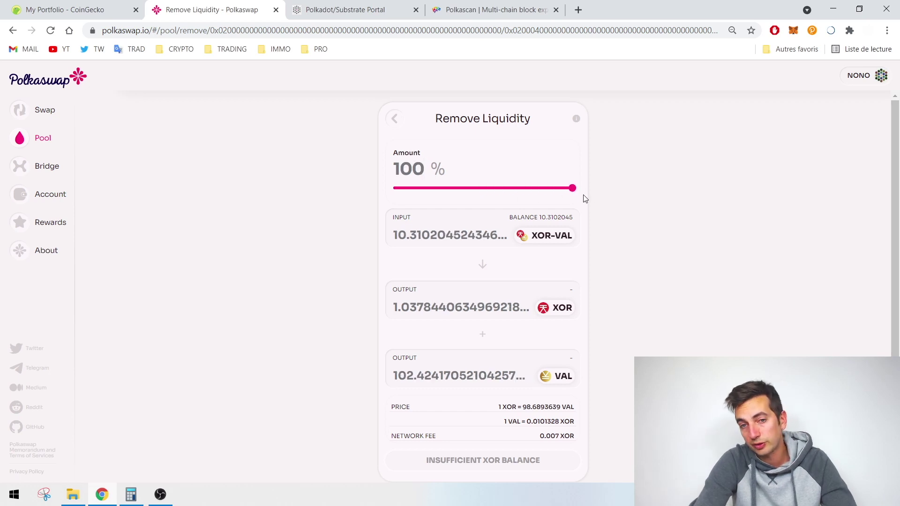
left_click_drag(572, 188, 426, 187)
left_click(394, 118)
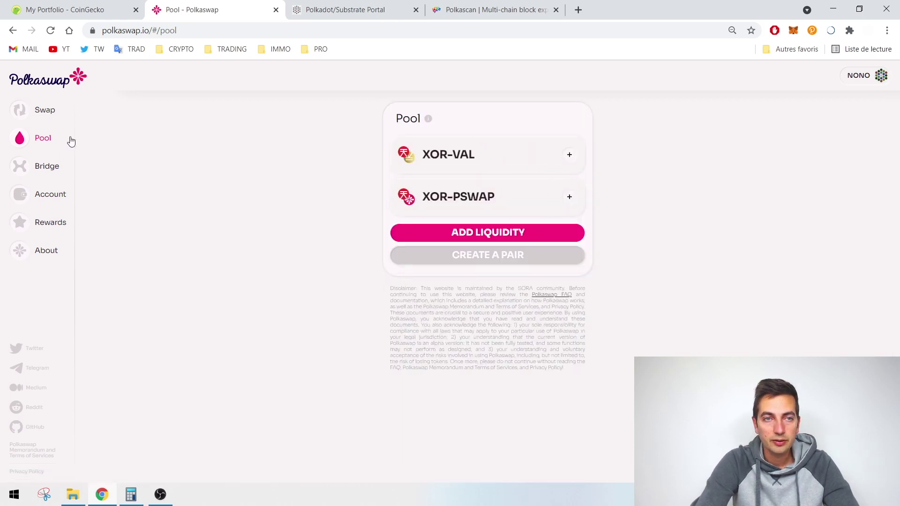
Review the SORA account's token balances, and look through the tokens offered as the source of a swap.
left_click(59, 117)
left_click(41, 195)
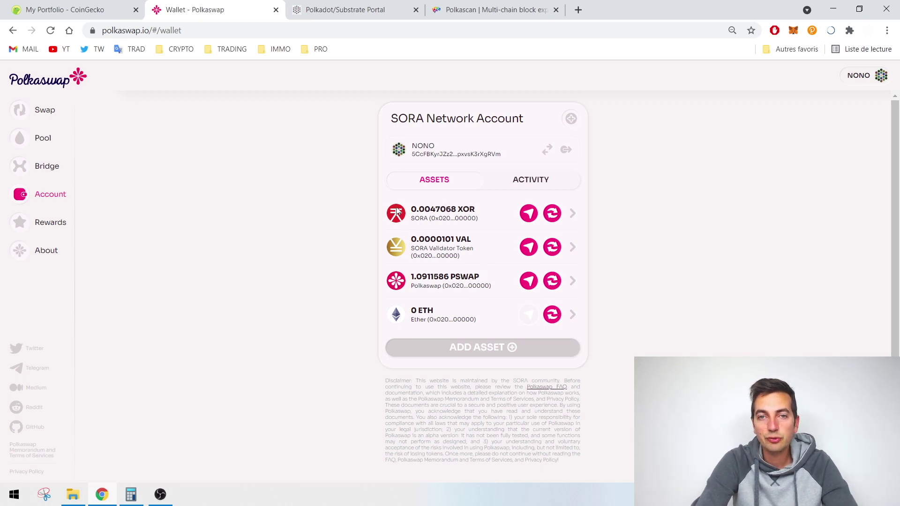
left_click(36, 143)
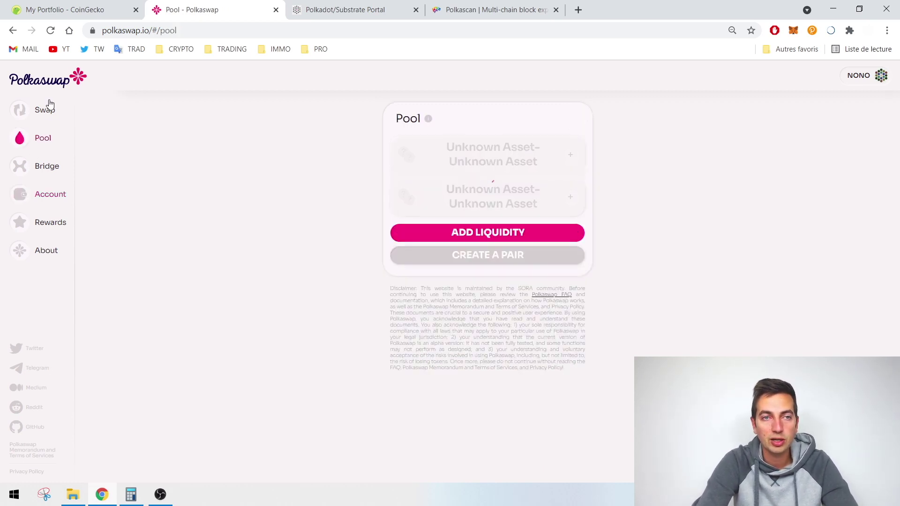
left_click(49, 110)
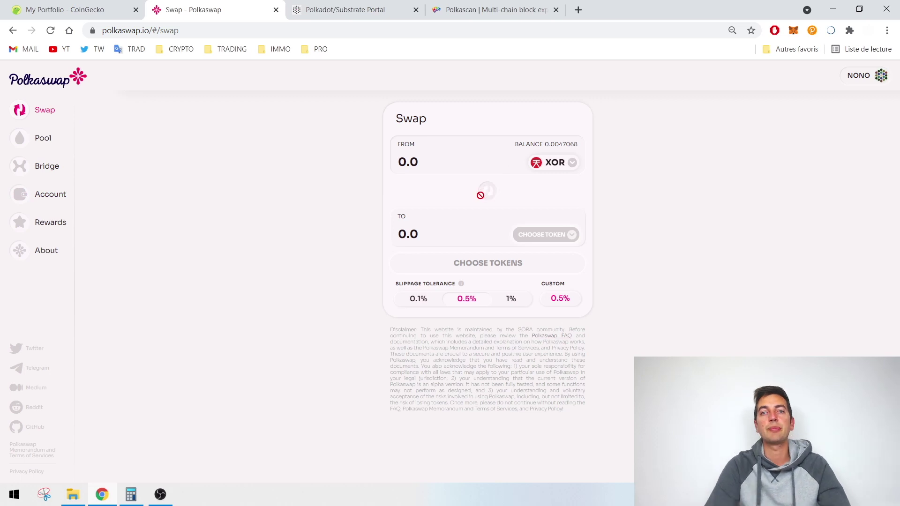
left_click(557, 167)
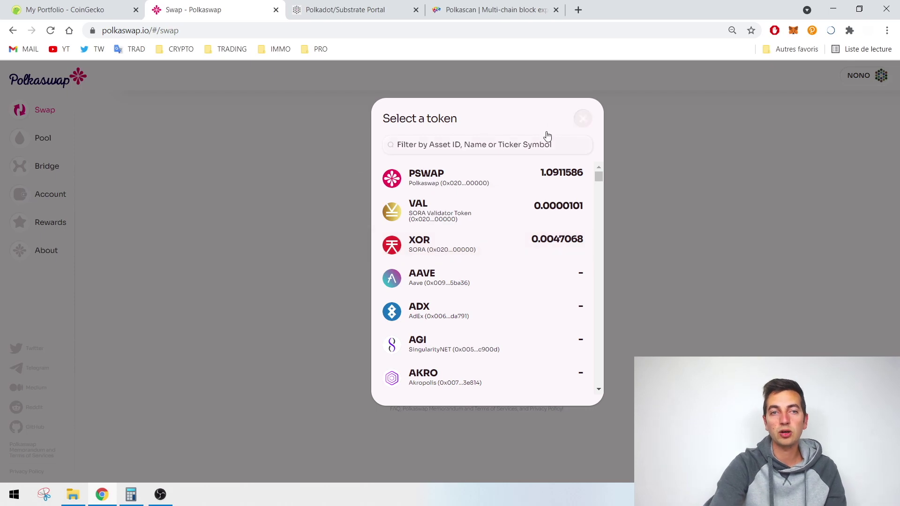
left_click(16, 142)
Preview removing 36% of the XOR-VAL liquidity, and compare the network fee with the account's XOR balance.
left_click(42, 146)
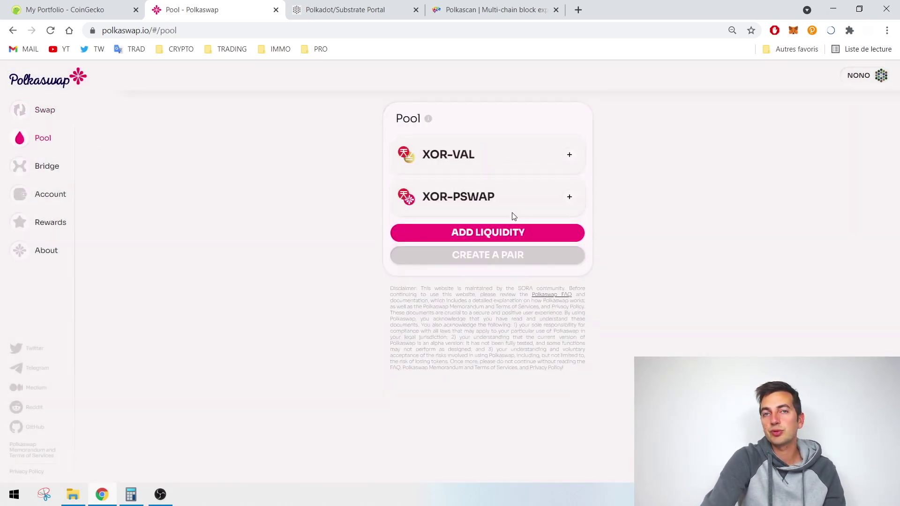
left_click(475, 164)
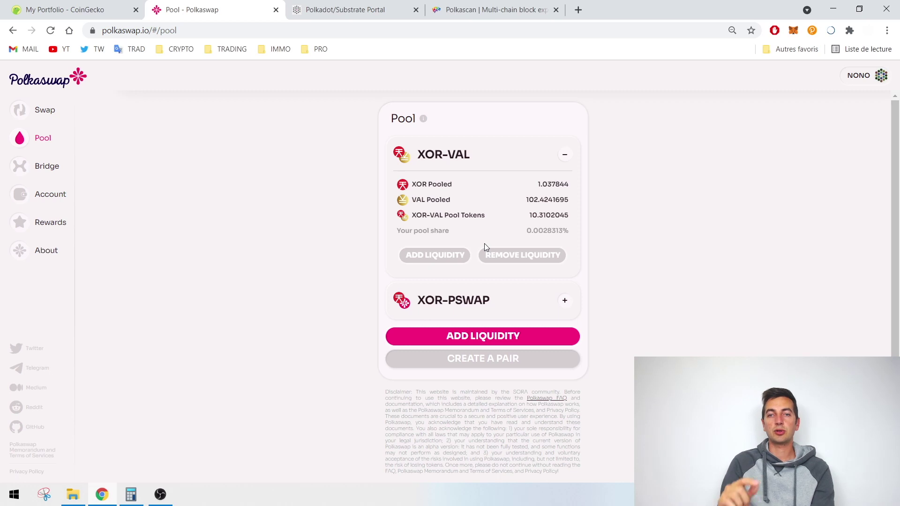
left_click(501, 257)
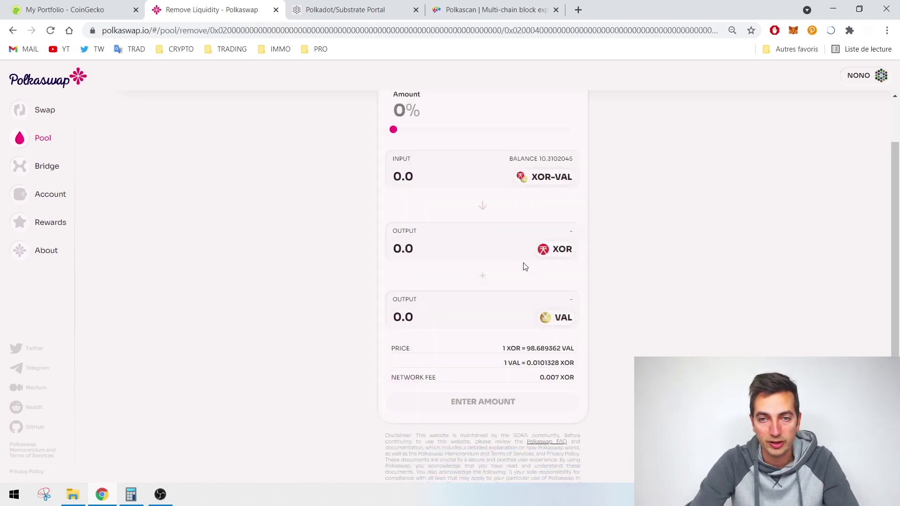
left_click_drag(394, 188, 458, 188)
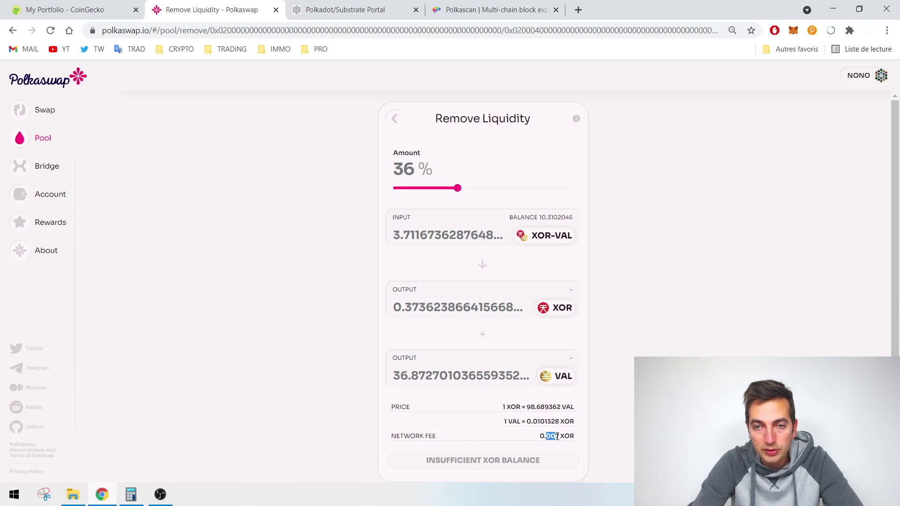
left_click(40, 199)
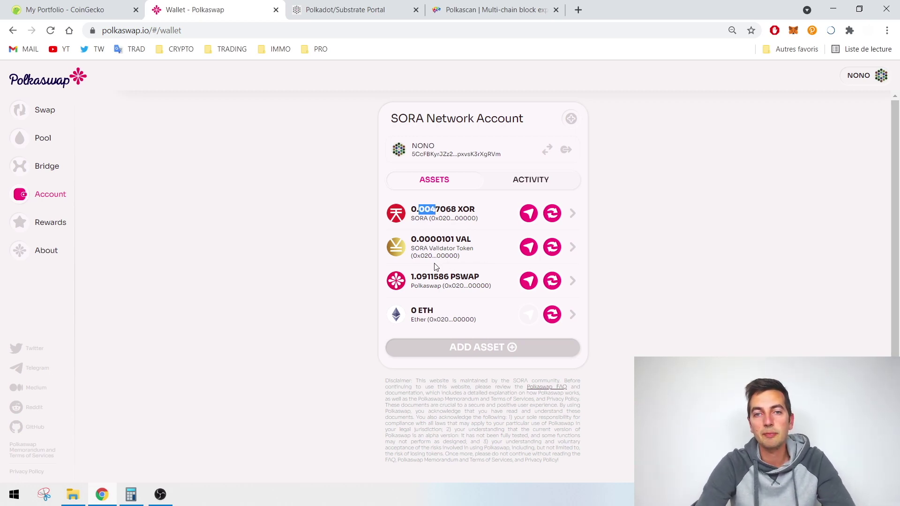
left_click(42, 108)
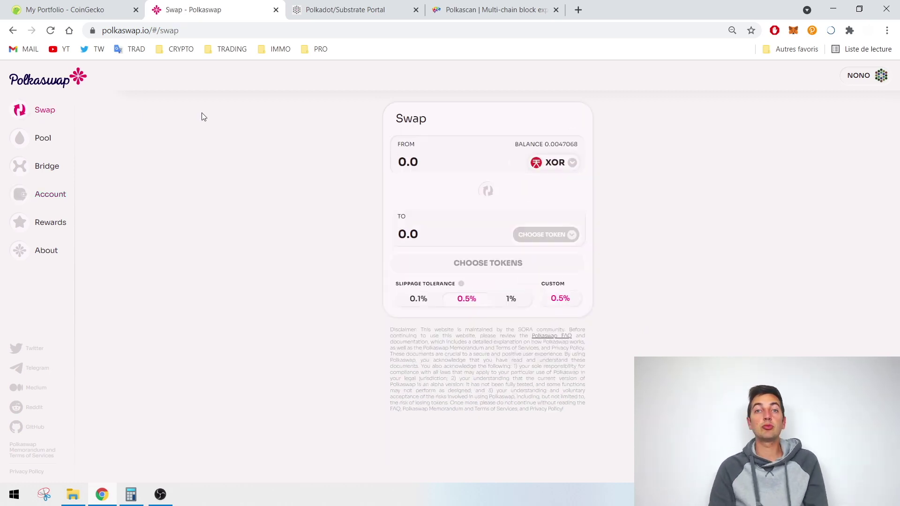
left_click(27, 167)
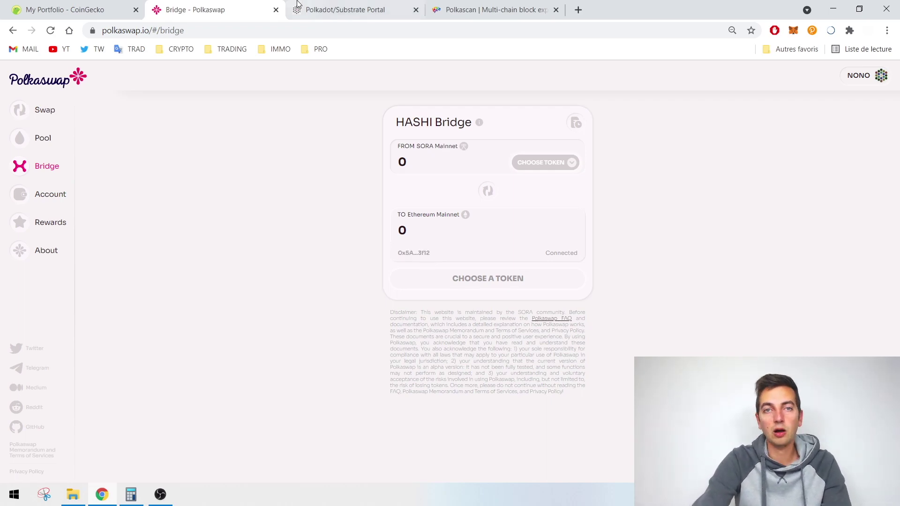
left_click(324, 9)
left_click(479, 5)
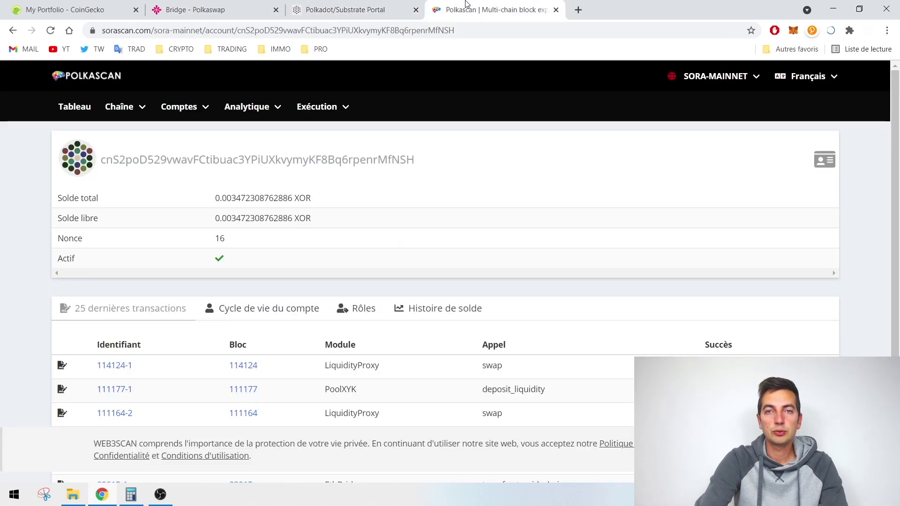
left_click(186, 8)
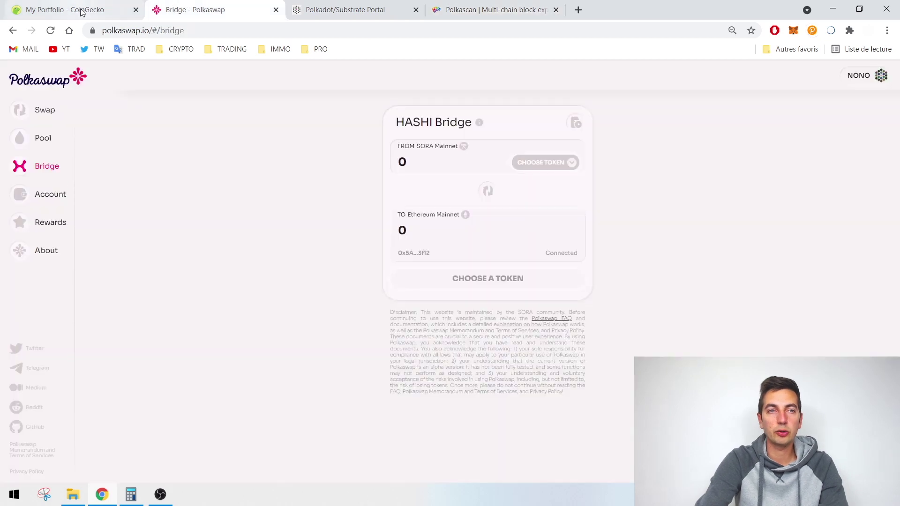
left_click(40, 114)
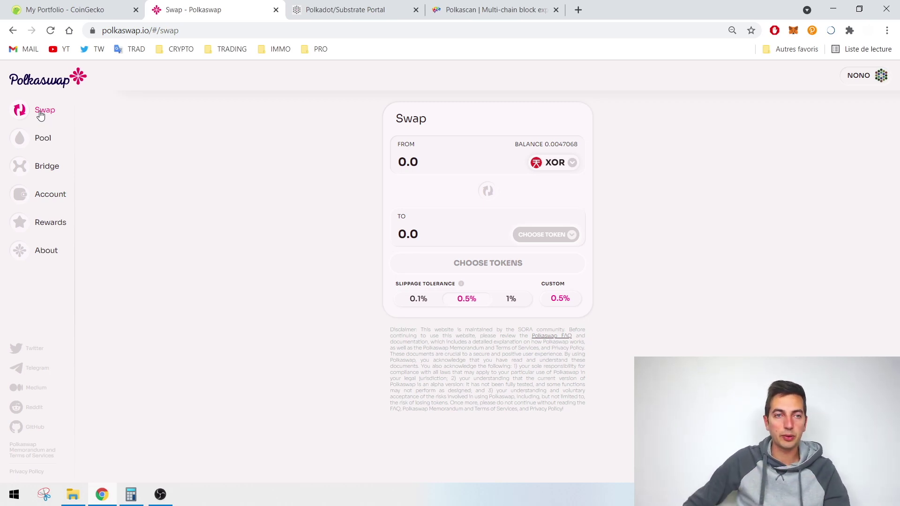
Set up a bridge transfer of 0.004 XOR from SORA Mainnet to Ethereum Mainnet, and check its Ethereum network fee.
left_click(27, 166)
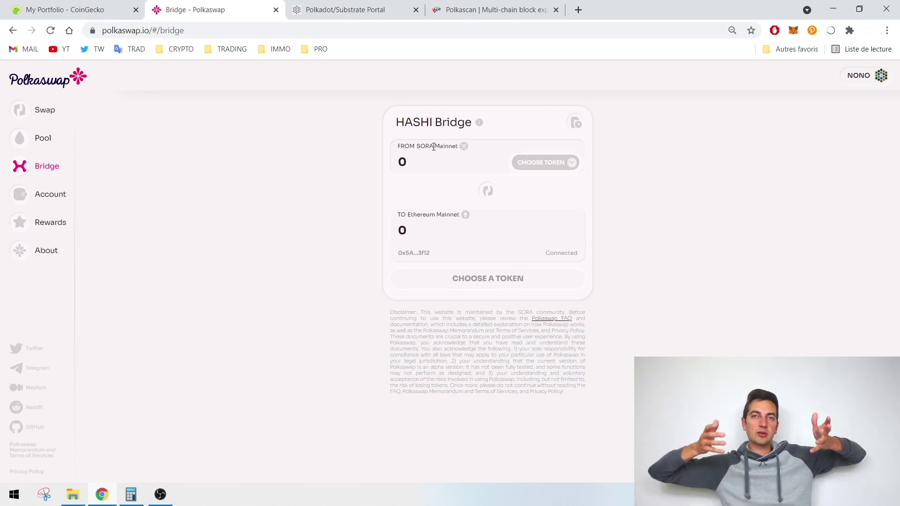
left_click(519, 163)
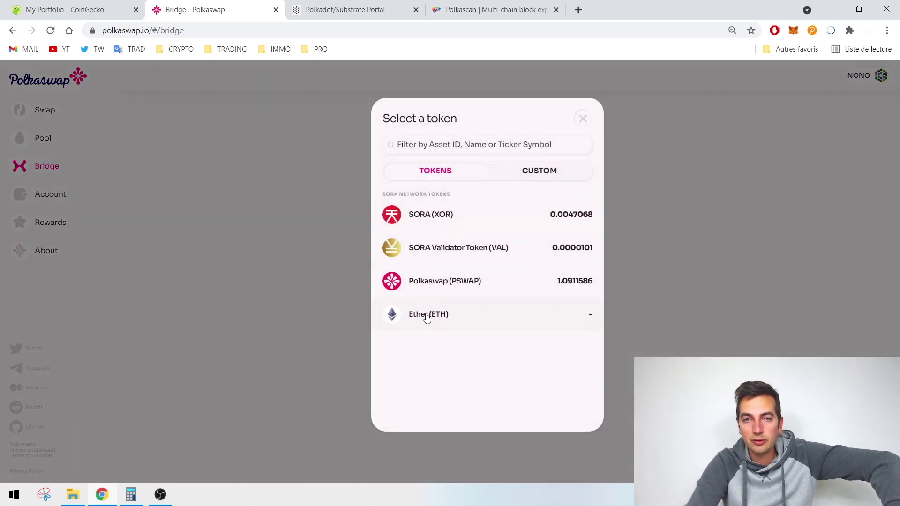
left_click(424, 216)
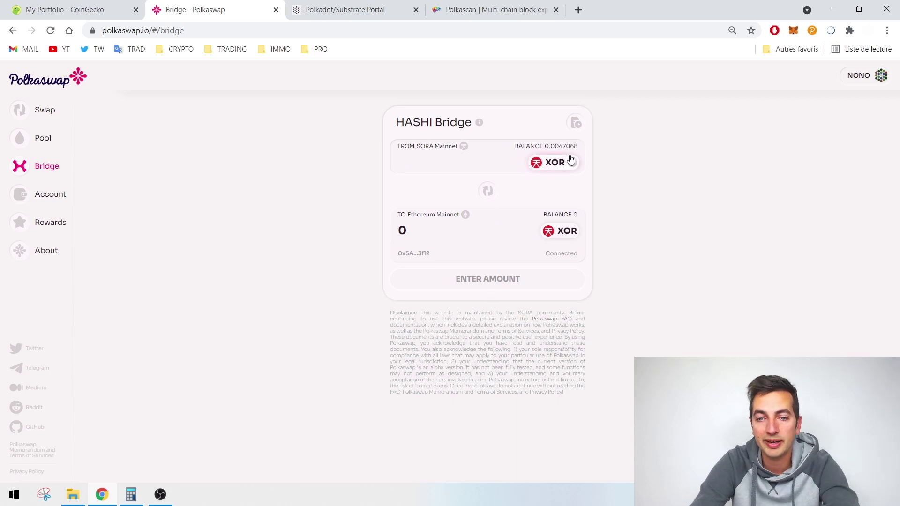
type("0.0")
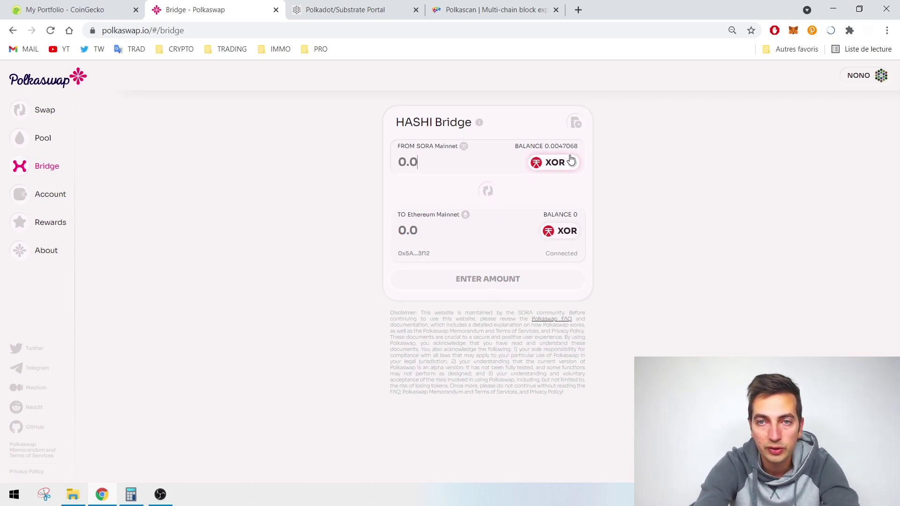
type("04")
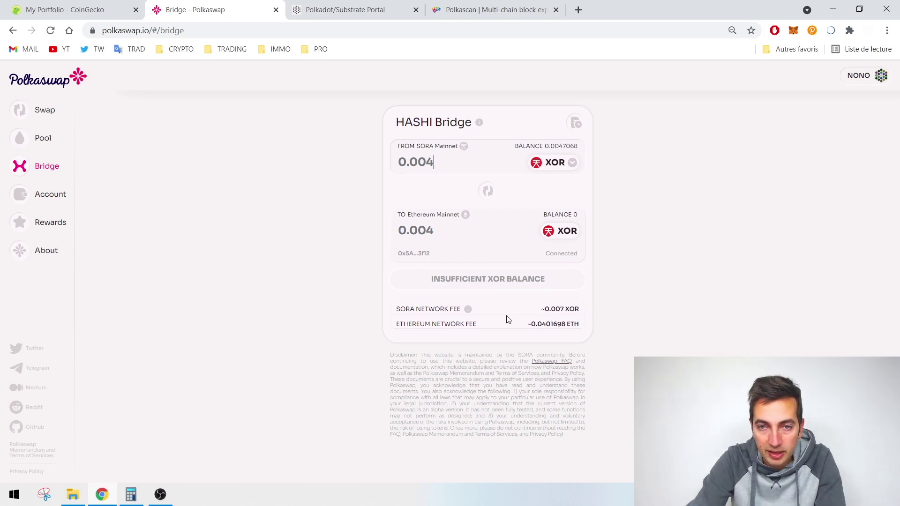
left_click_drag(532, 324, 546, 325)
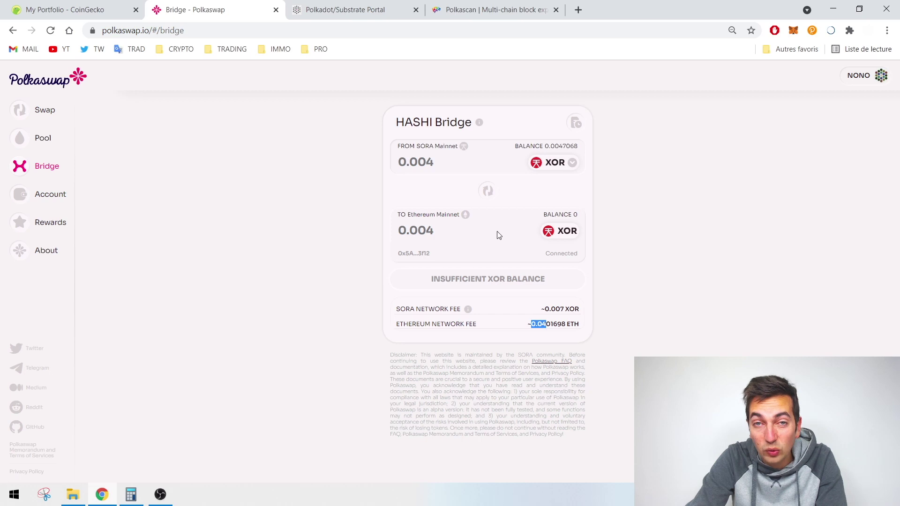
Switch to the Calculator and multiply 3600 by 0.04 to convert the Ethereum bridge fee.
left_click(131, 494)
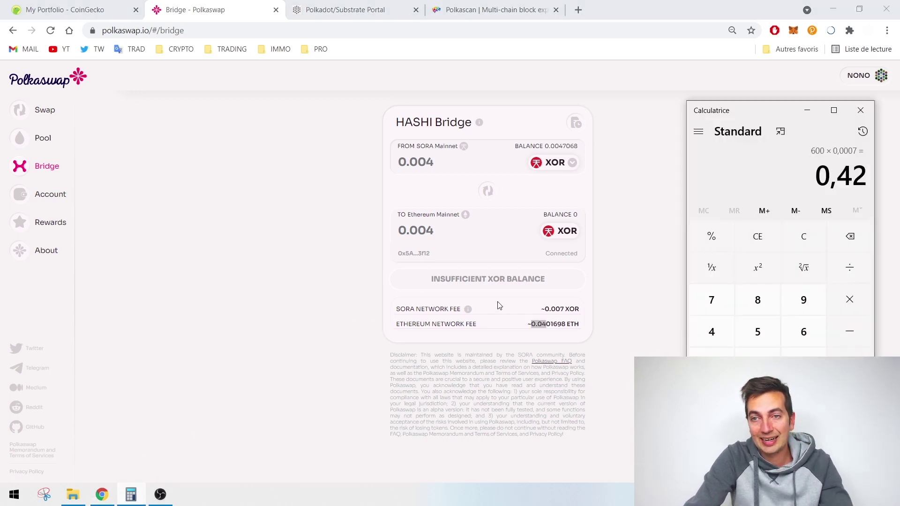
key("Escape")
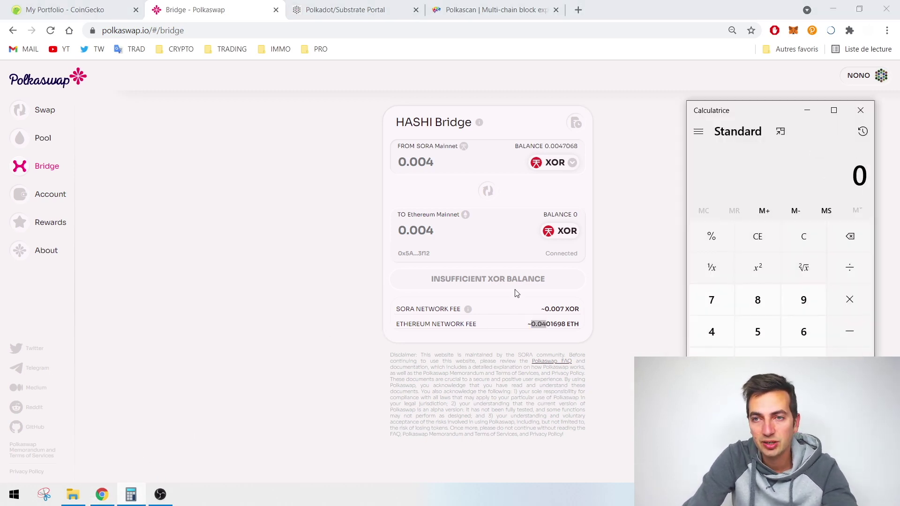
left_click(804, 360)
left_click(799, 332)
left_click(758, 394)
left_click(757, 394)
left_click(849, 299)
left_click(758, 394)
left_click(804, 394)
left_click(757, 394)
left_click(719, 336)
left_click(849, 394)
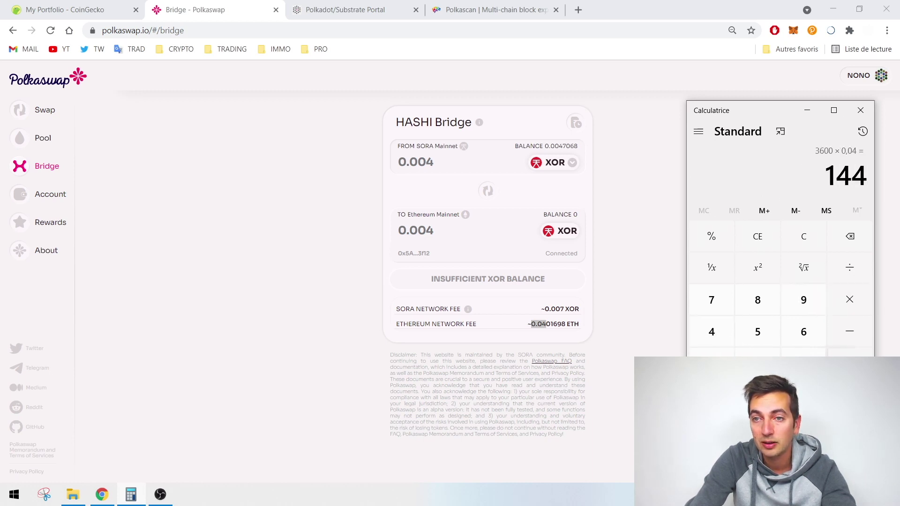
left_click_drag(838, 177, 867, 178)
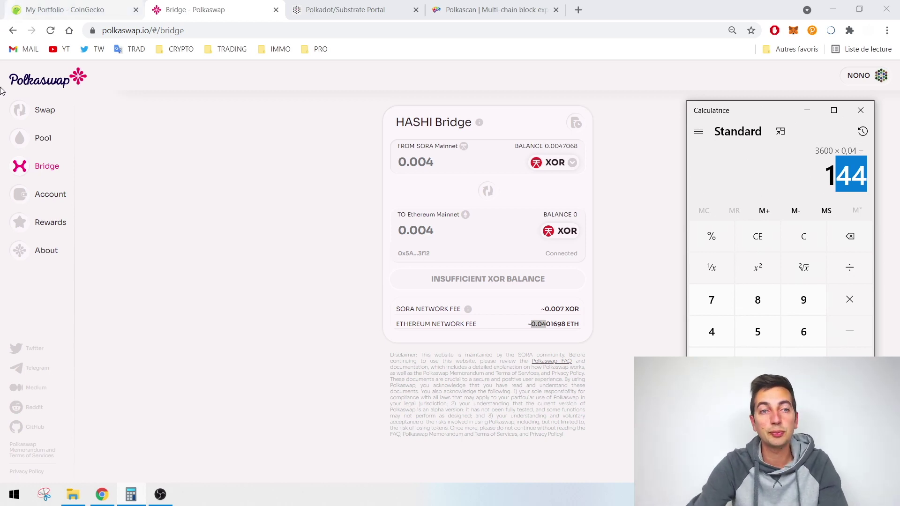
Return to Polkaswap and review the SORA account's activity history and token balances.
left_click(44, 111)
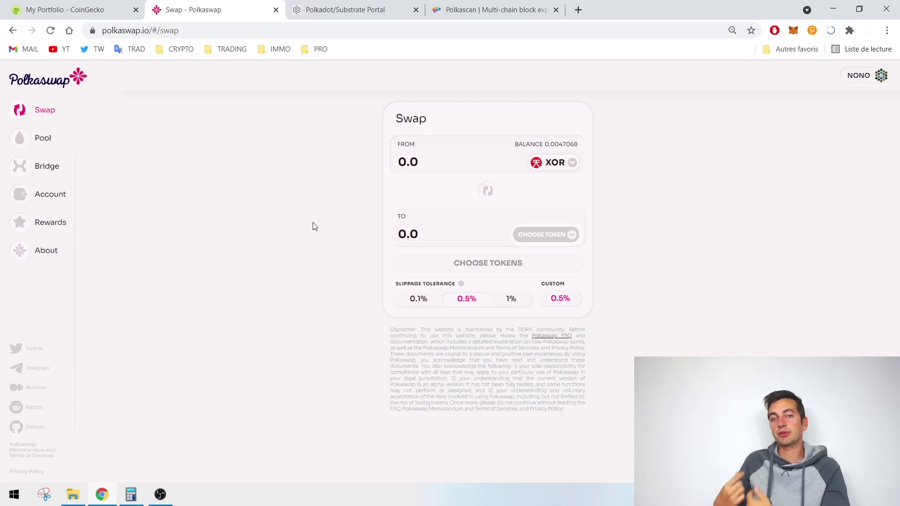
left_click(49, 170)
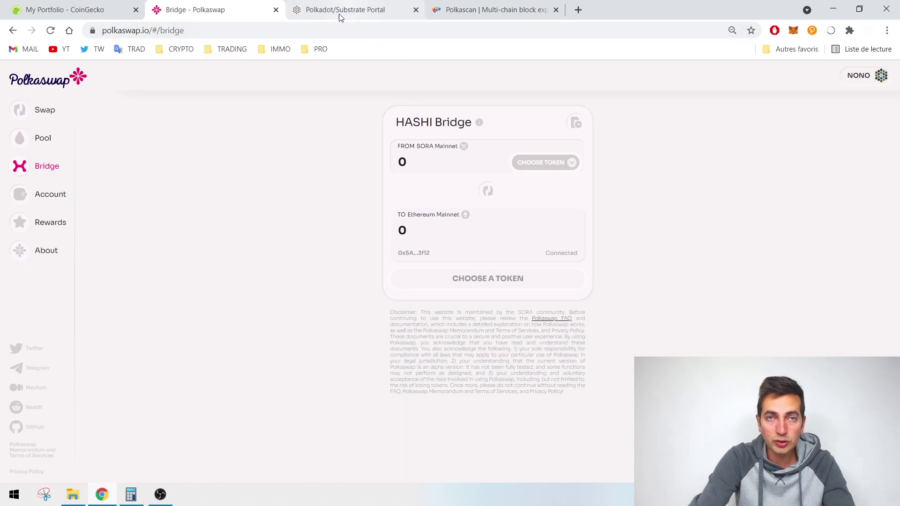
left_click(49, 194)
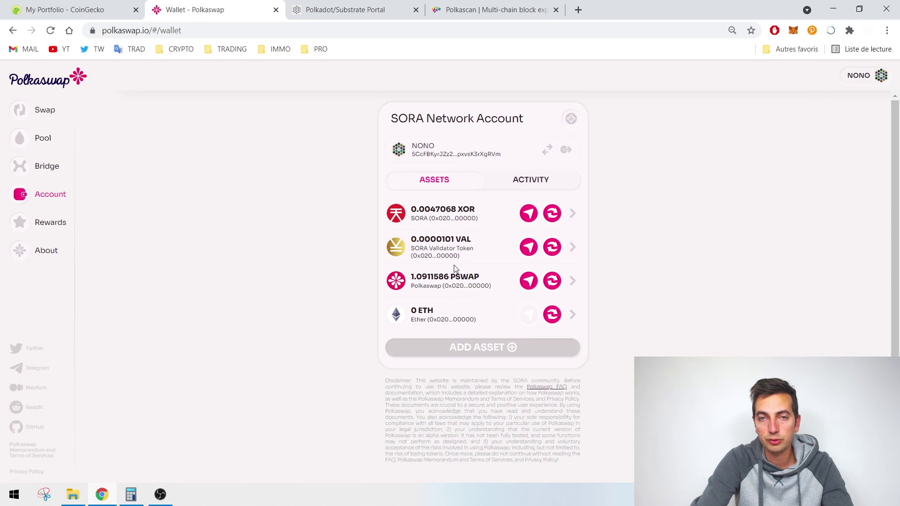
left_click(522, 181)
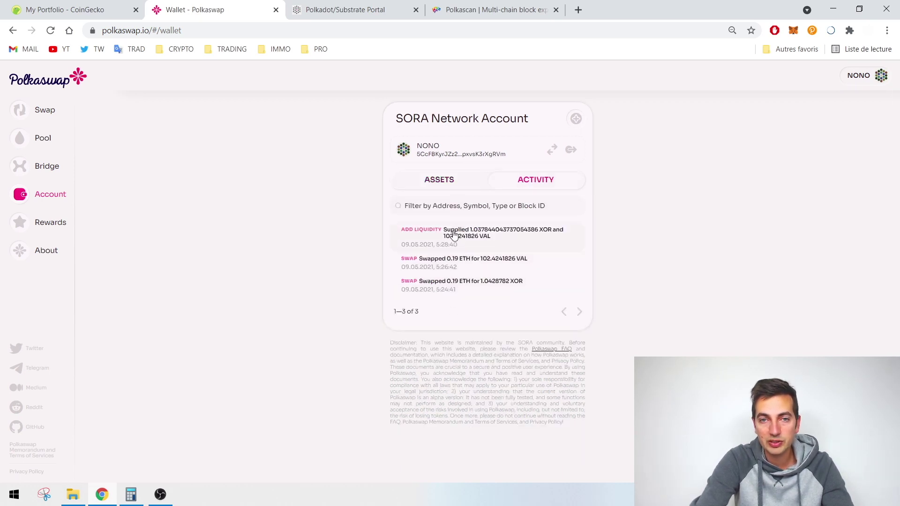
left_click(438, 186)
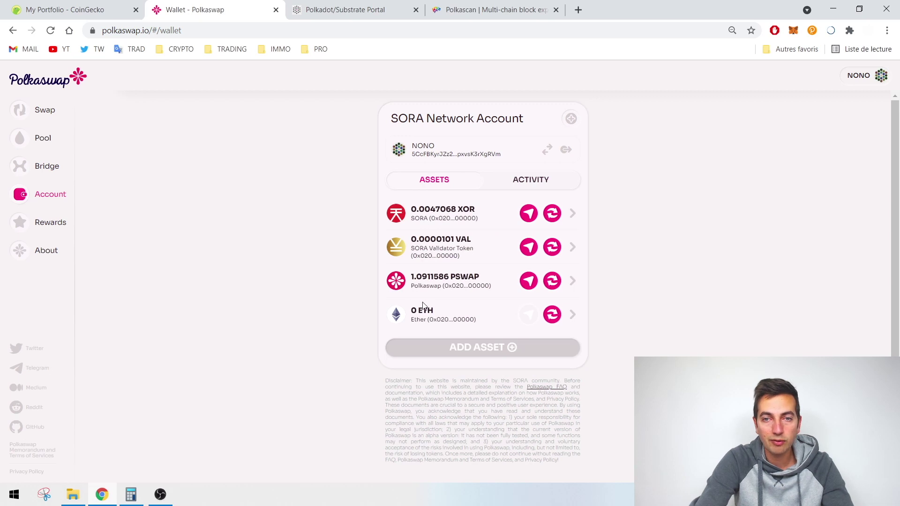
Examine the pooled amounts of the XOR-PSWAP and XOR-VAL positions, and return to the account's assets.
left_click(42, 141)
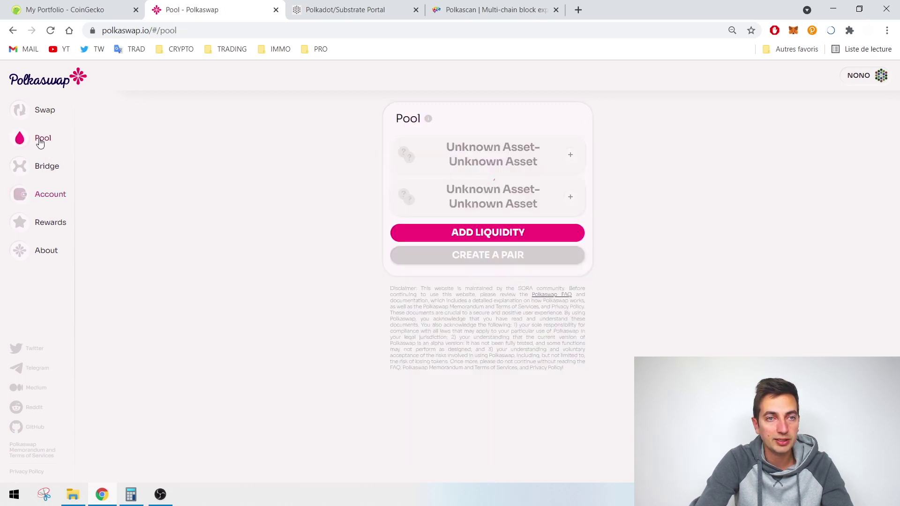
left_click(569, 196)
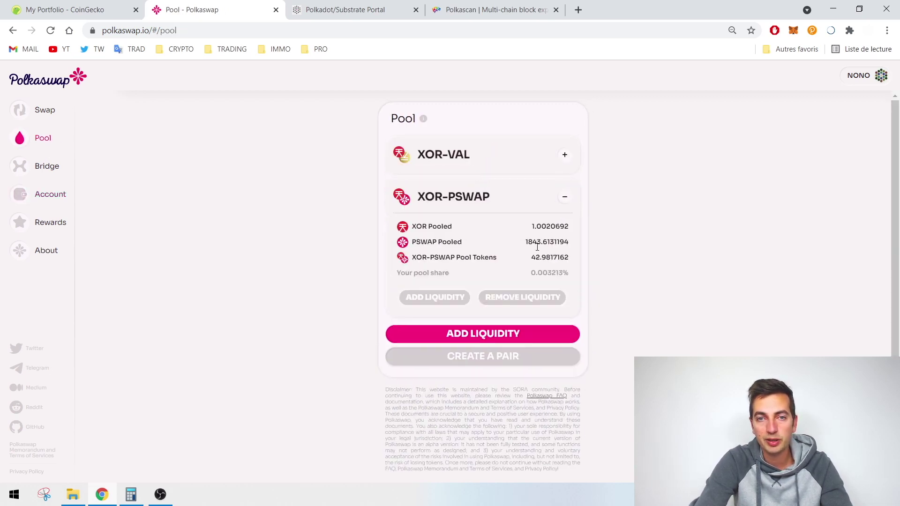
left_click(565, 155)
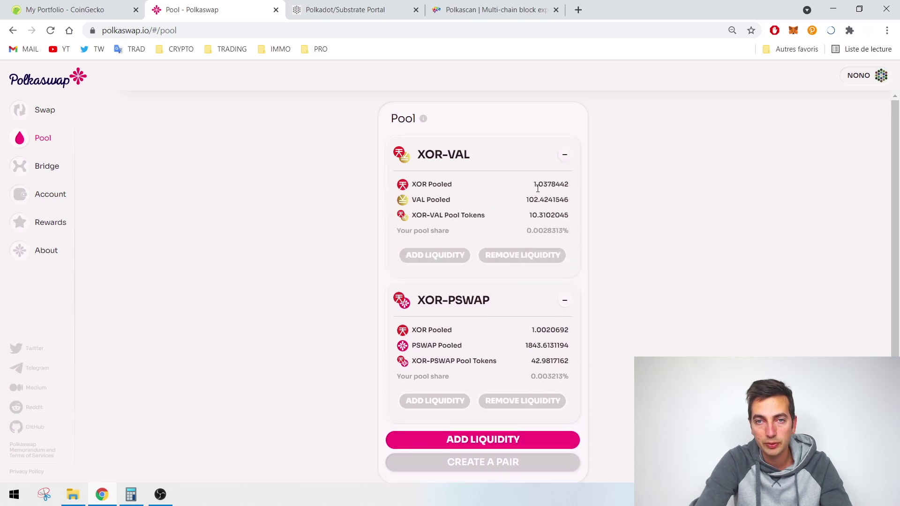
left_click(49, 199)
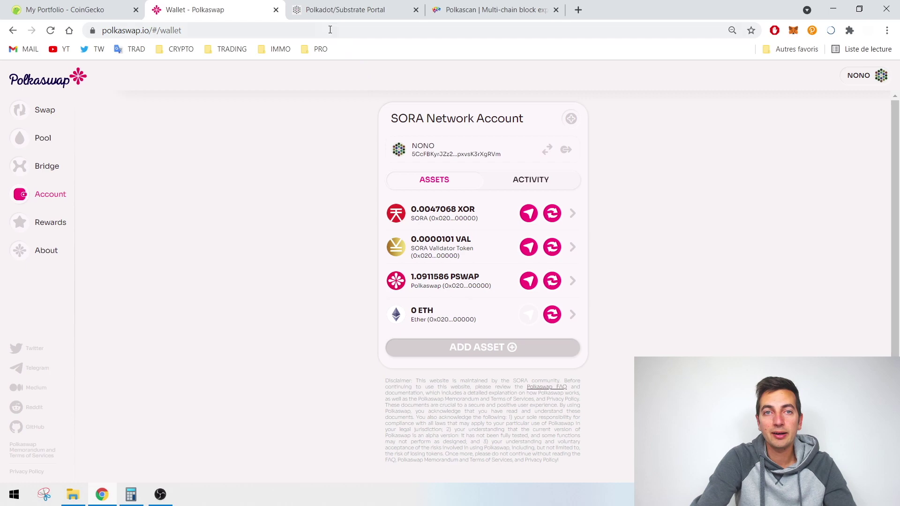
Compare the SORA account's details in the Polkadot/Substrate Portal with its refreshed account page on Polkascan.
left_click(319, 10)
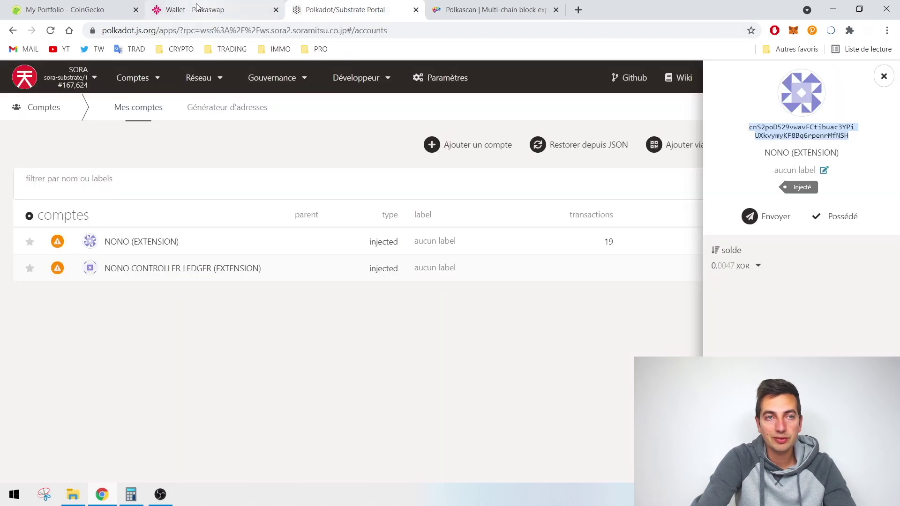
left_click(884, 76)
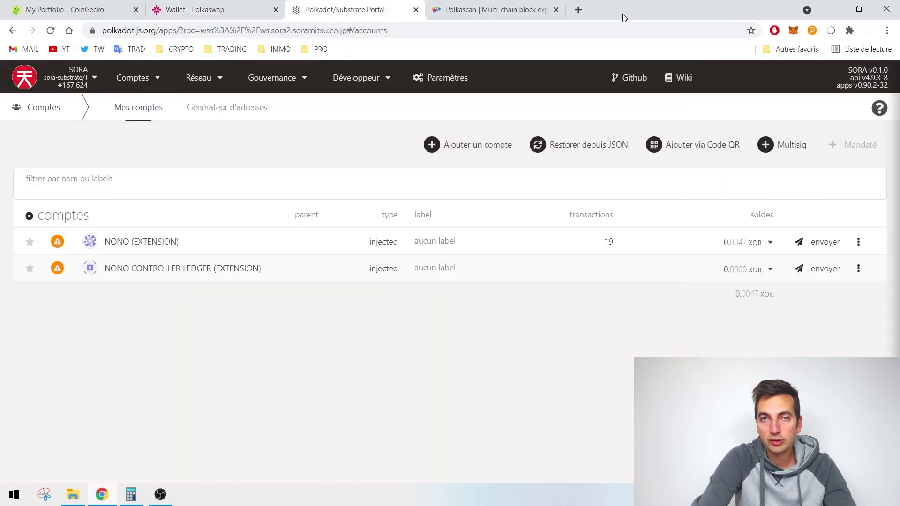
left_click(464, 8)
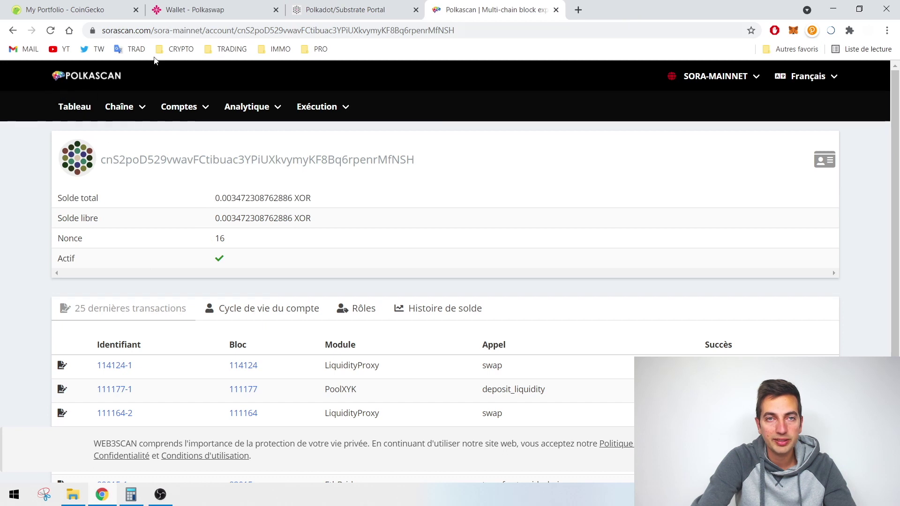
left_click(79, 76)
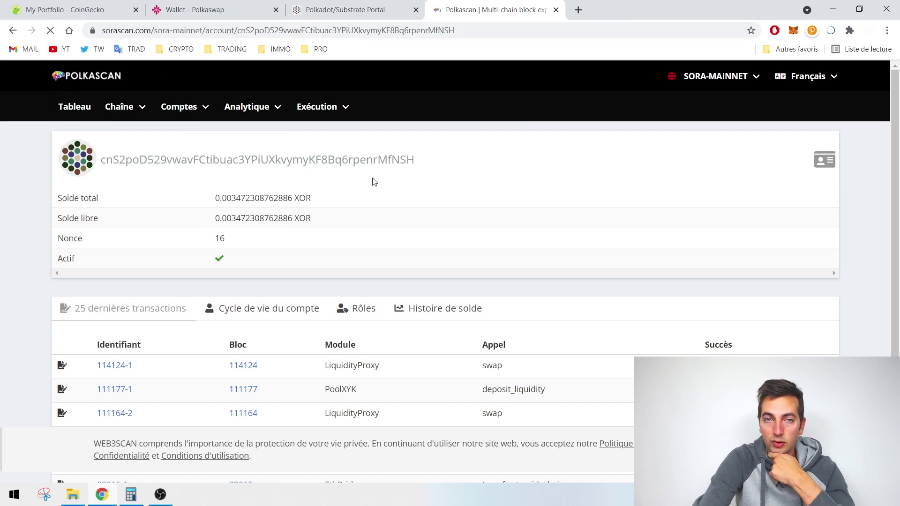
left_click(338, 9)
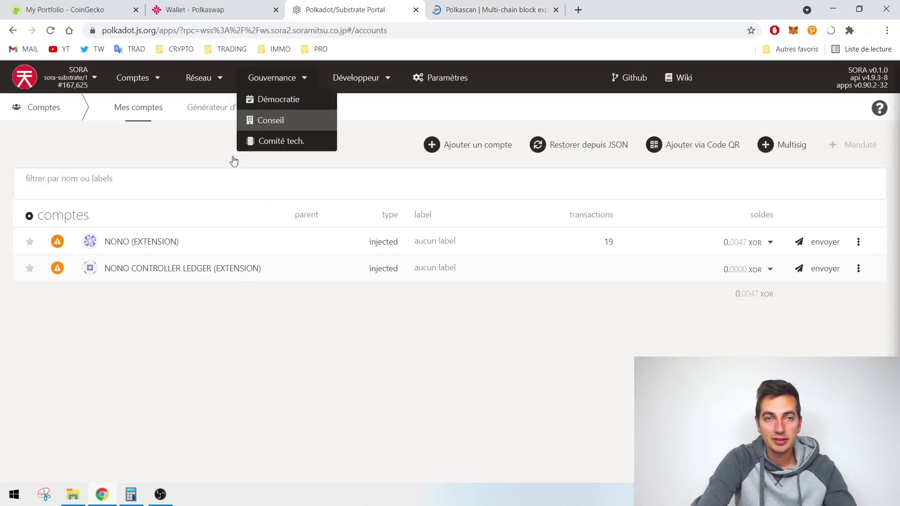
left_click(140, 242)
left_click(185, 9)
left_click(309, 9)
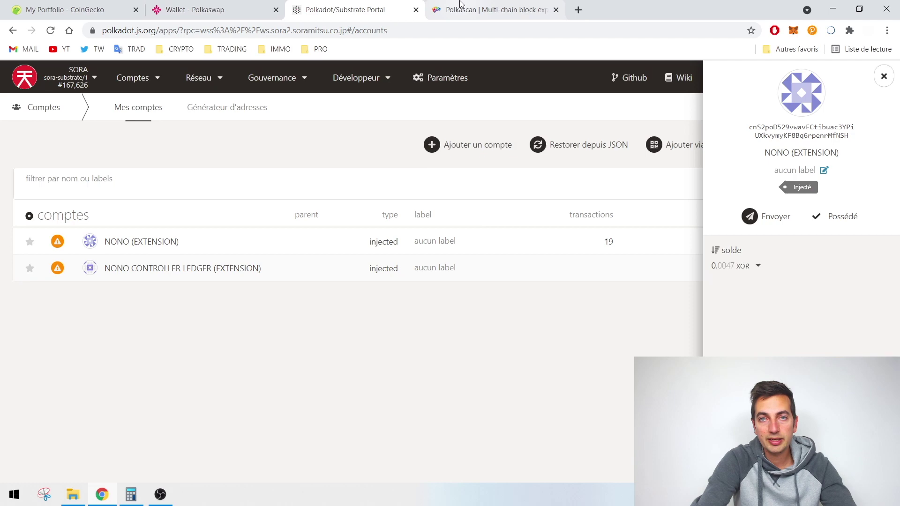
left_click(448, 9)
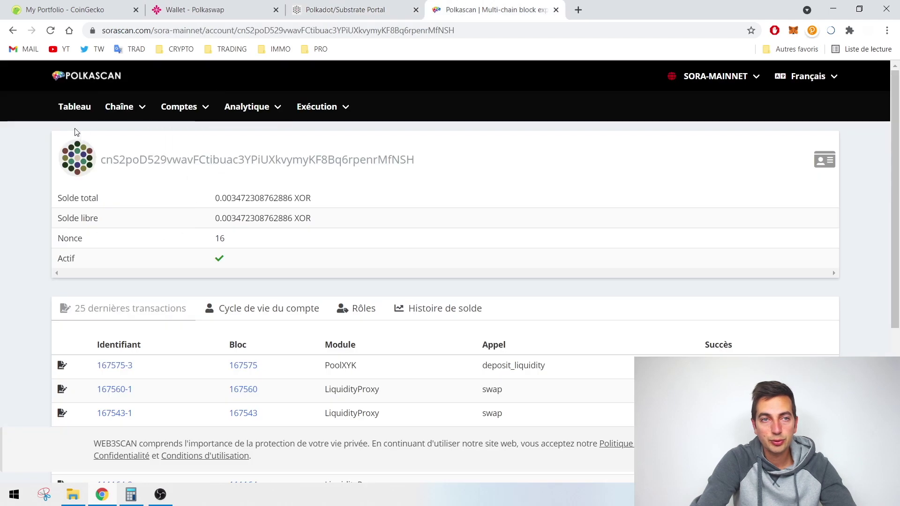
Inspect the web addresses of the Polkascan SORA explorer and the Polkadot/Substrate Portal, checking the Polkaswap wallet in between.
left_click(114, 33)
left_click(117, 31)
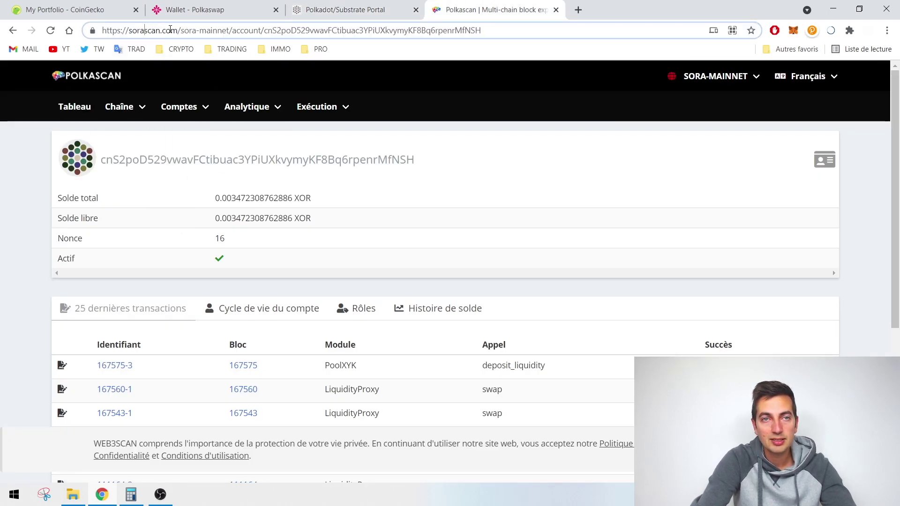
left_click(225, 5)
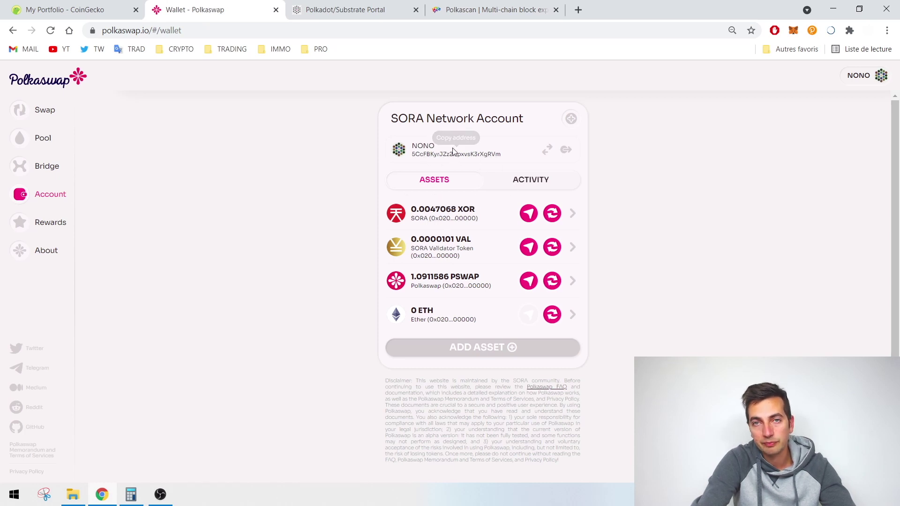
left_click(348, 5)
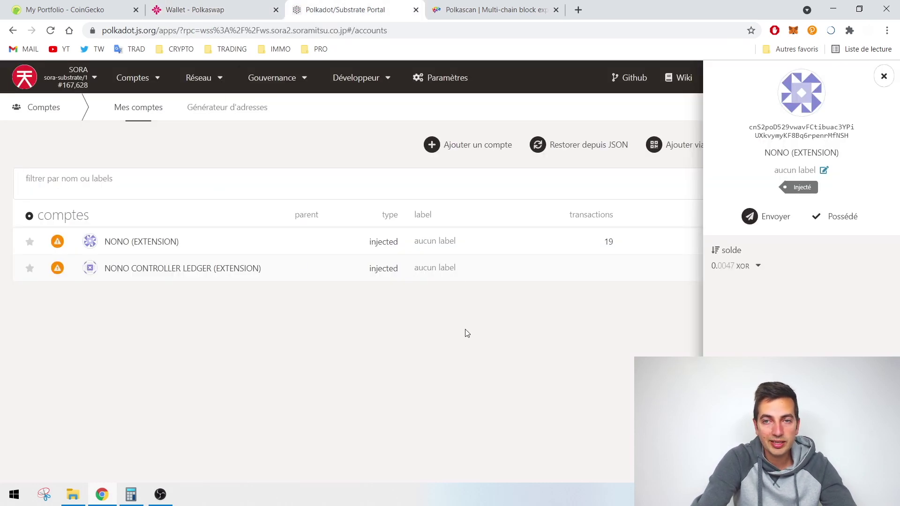
left_click(884, 76)
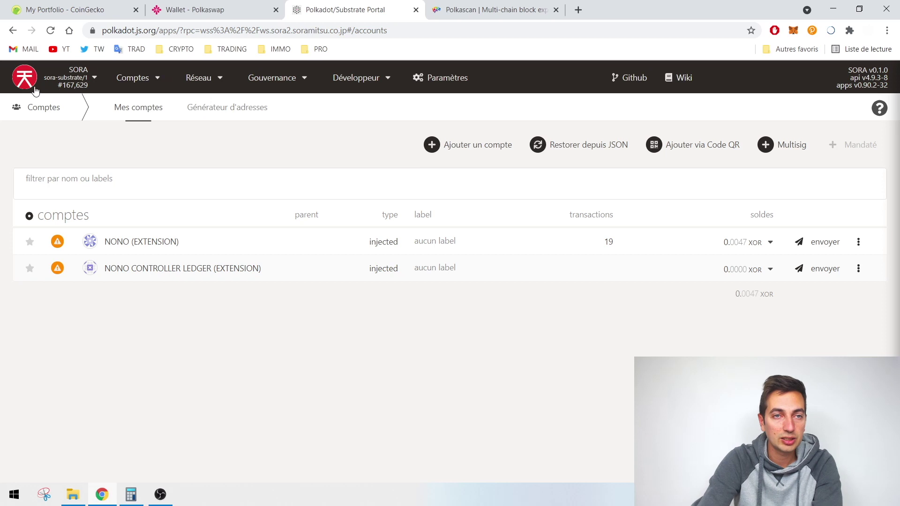
left_click(139, 31)
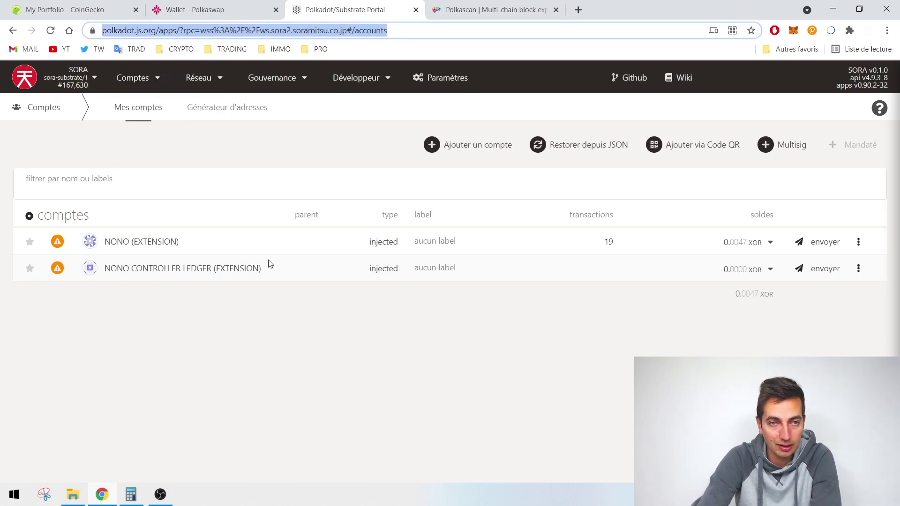
Copy the SORA address of the first extension account from its details in the Polkadot/Substrate Portal.
left_click(177, 242)
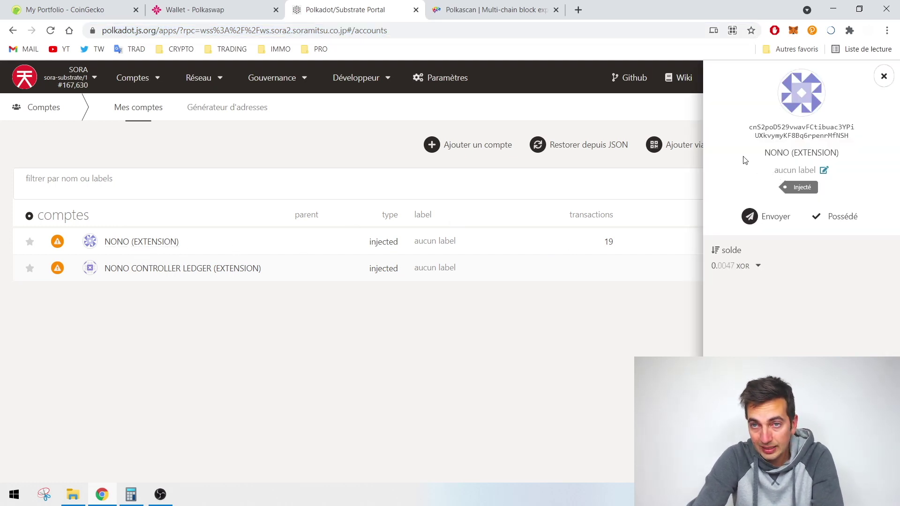
left_click_drag(749, 126, 848, 135)
right_click(844, 136)
left_click(846, 142)
left_click(889, 94)
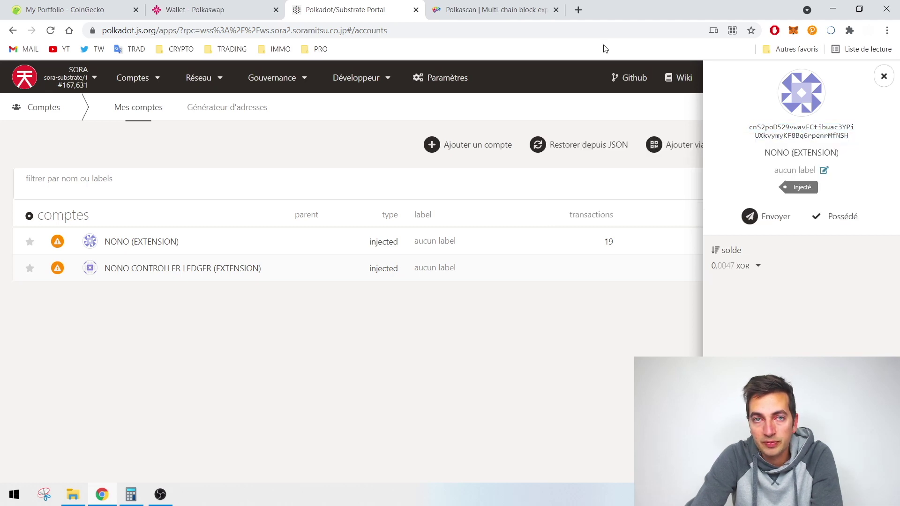
left_click(885, 77)
Look up the copied account address from Polkascan's SORA-MAINNET dashboard, and review the account's latest transactions.
left_click(488, 9)
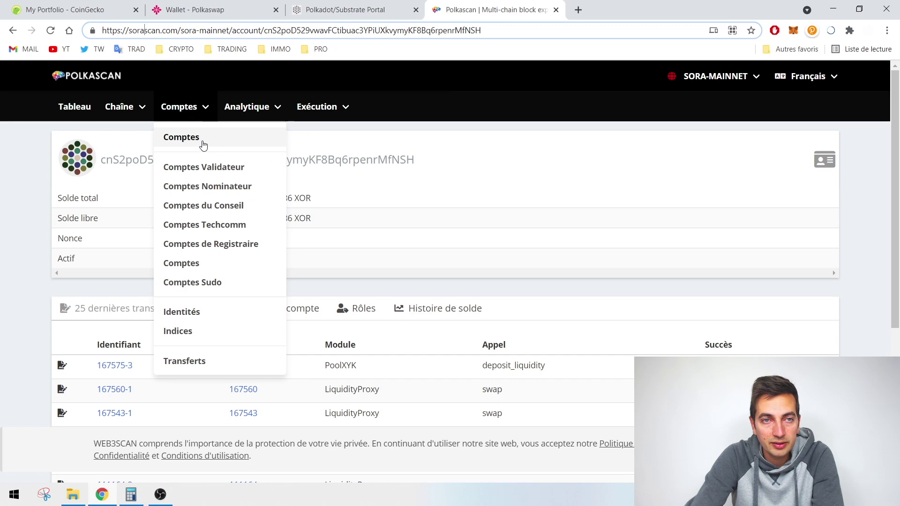
left_click_drag(113, 159, 277, 153)
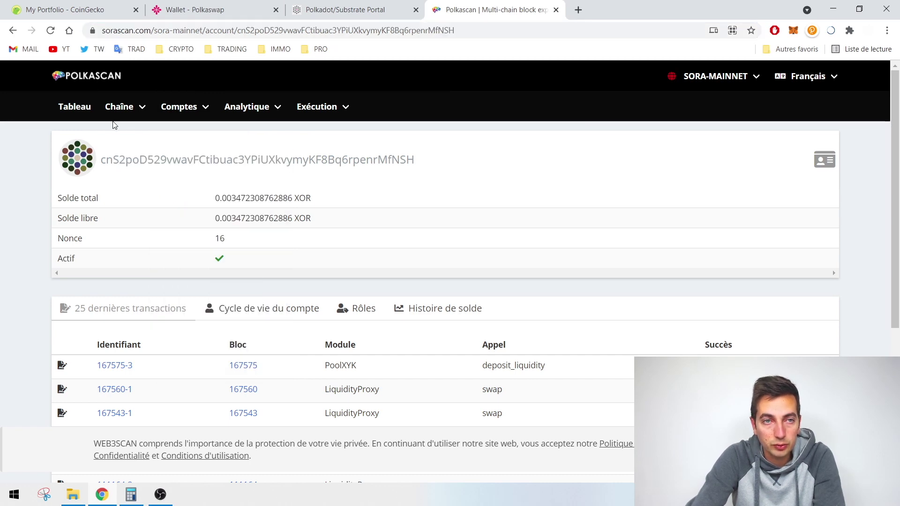
left_click(74, 106)
left_click(299, 161)
key("ctrl+v")
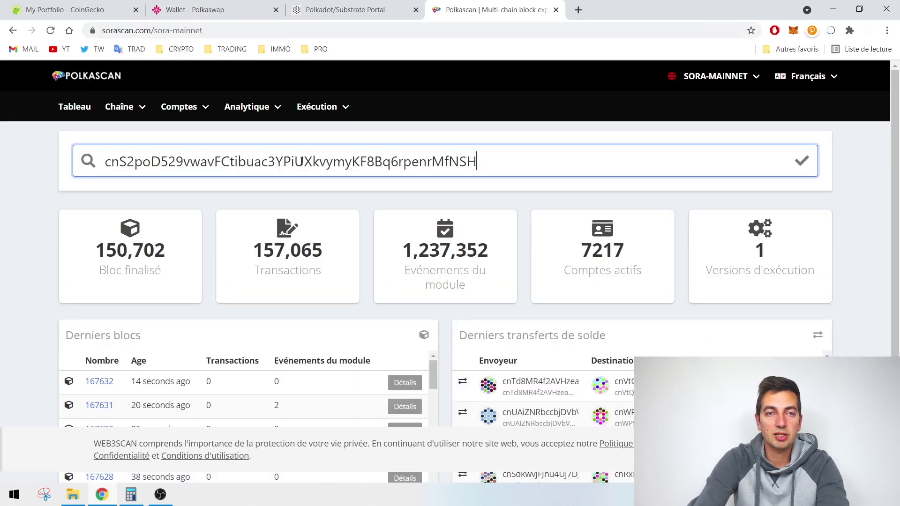
key("Return")
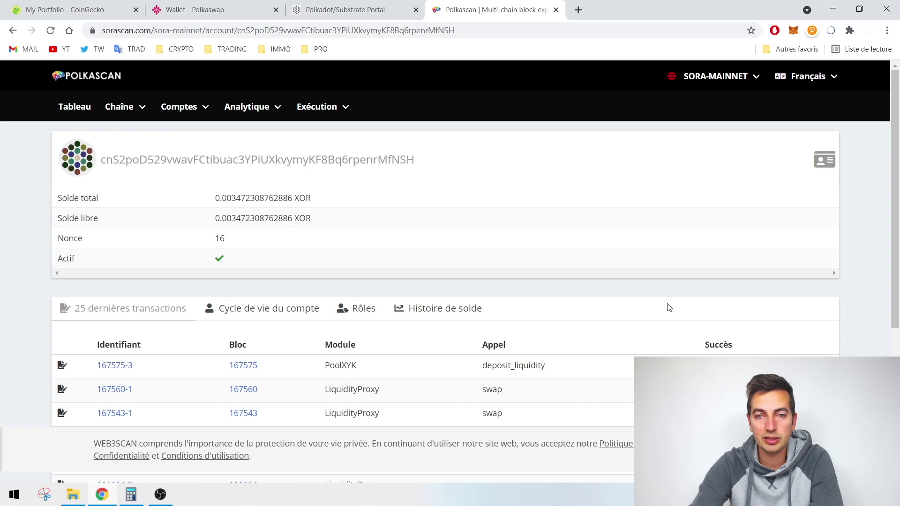
scroll(473, 277, "down", 2)
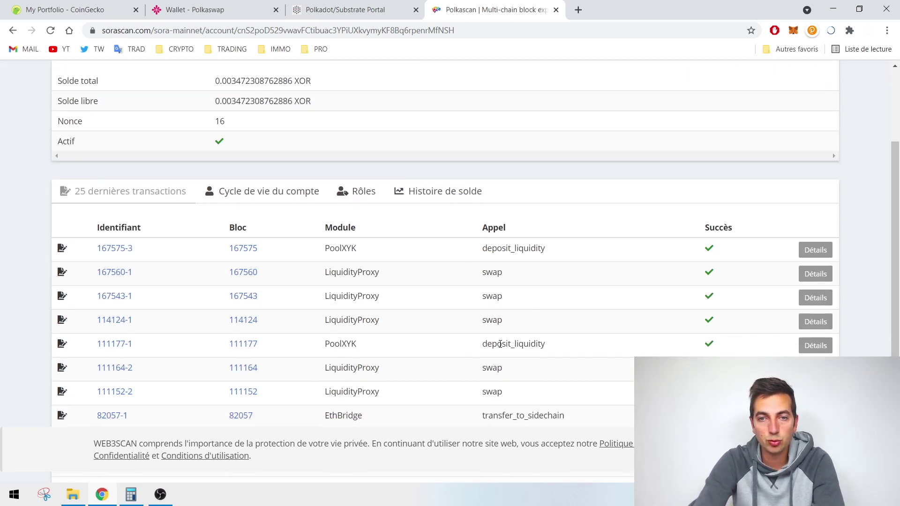
scroll(527, 356, "down", 3)
scroll(526, 356, "up", 5)
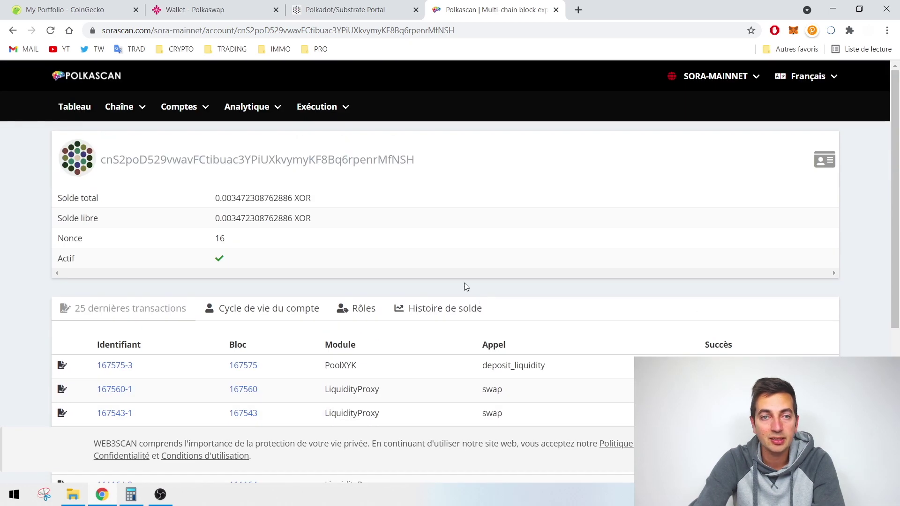
Switch to the Polkadot/Substrate Portal and reload its accounts page.
left_click(337, 8)
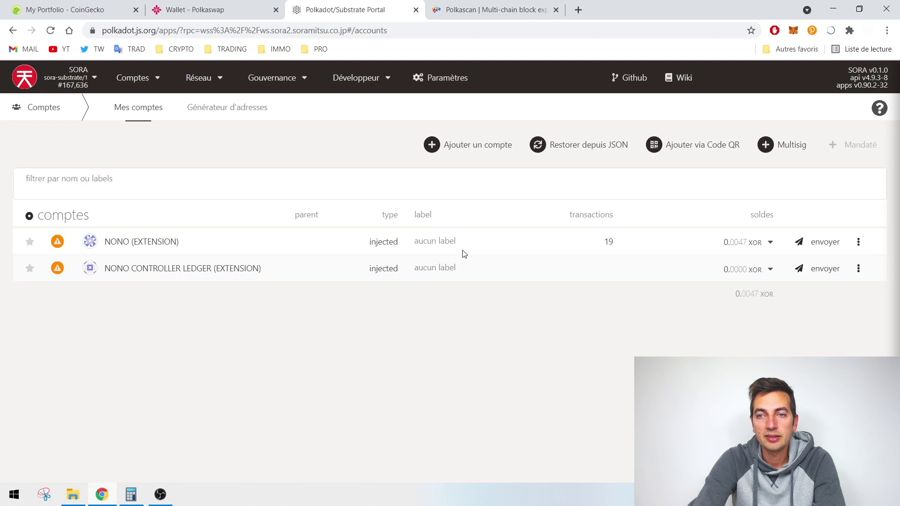
left_click(50, 30)
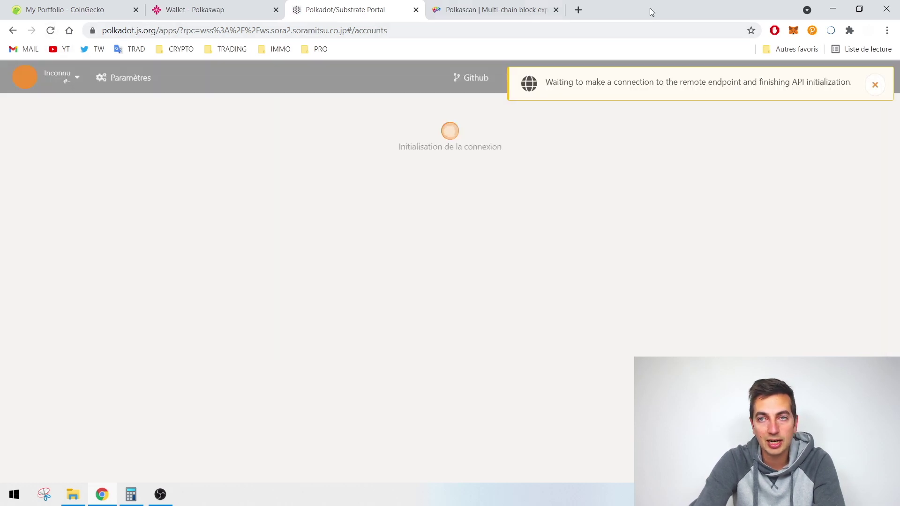
Review the accounts stored in the Polkadot browser extension, and switch to the Polkaswap wallet to check its SORA account assets.
left_click(812, 30)
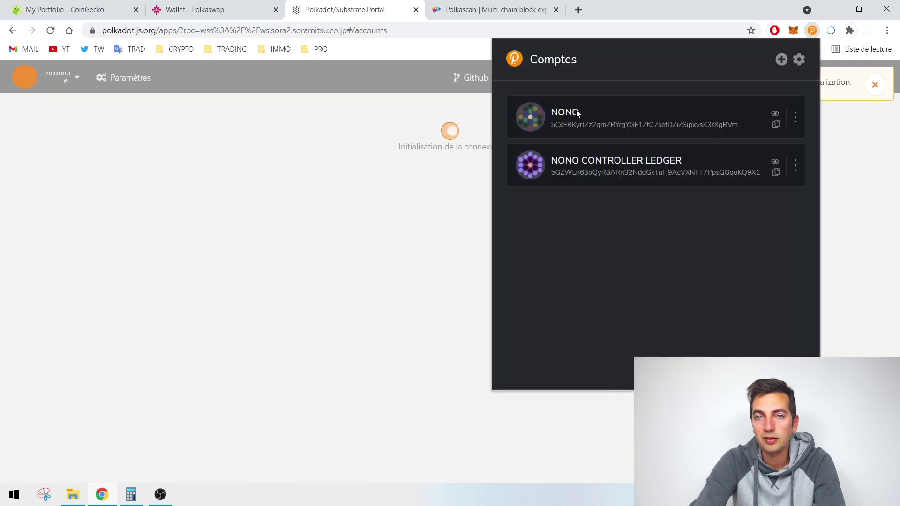
left_click(813, 32)
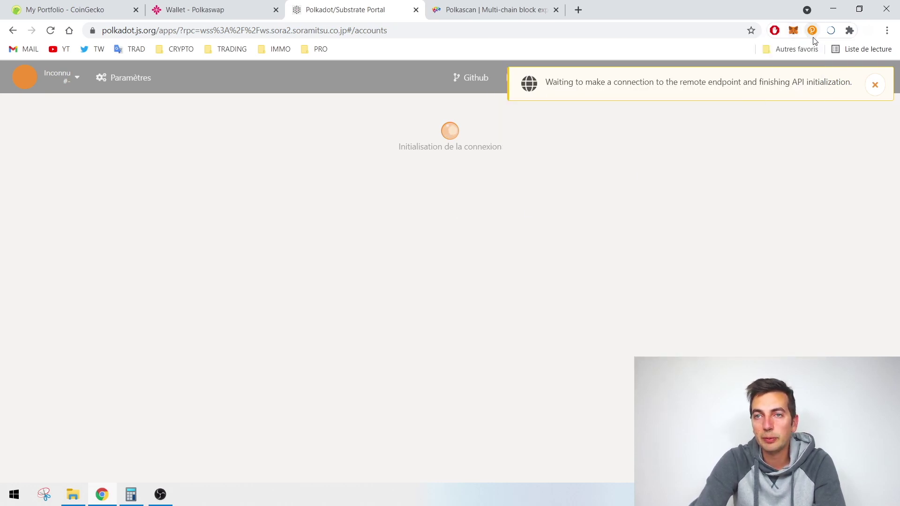
left_click(812, 31)
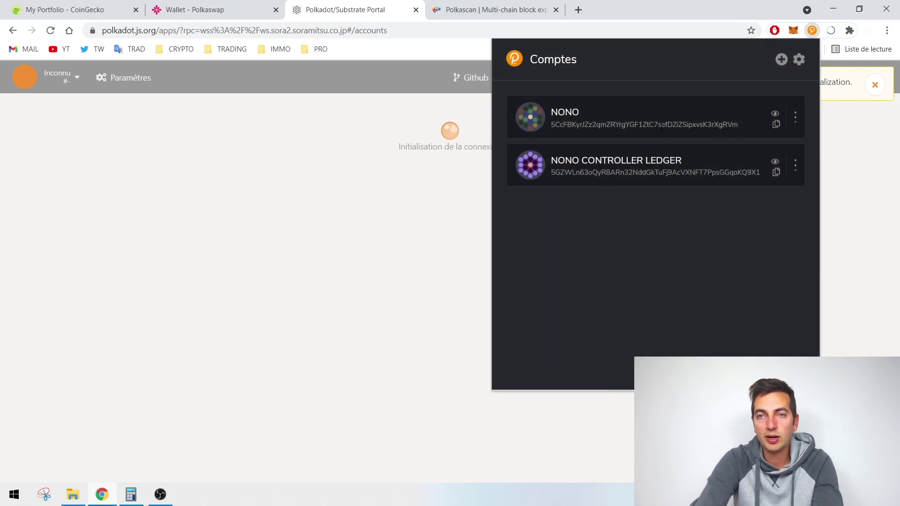
left_click(810, 30)
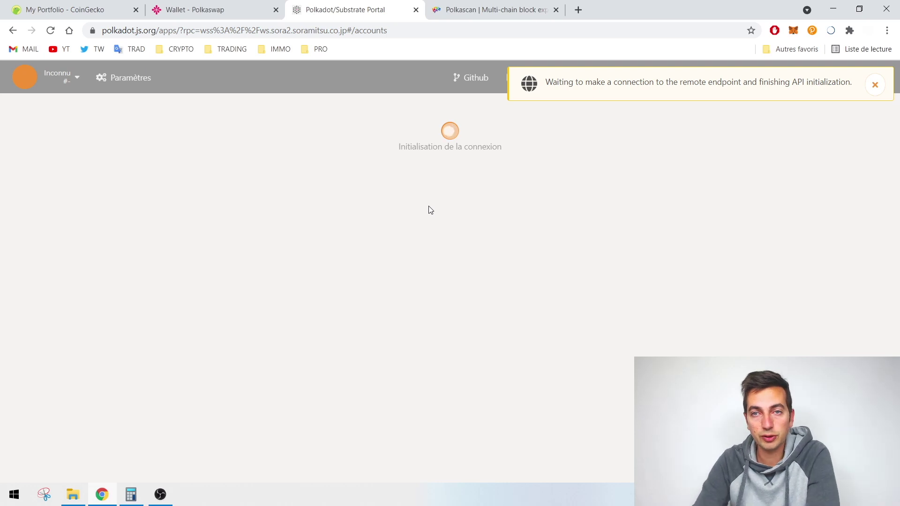
left_click(225, 5)
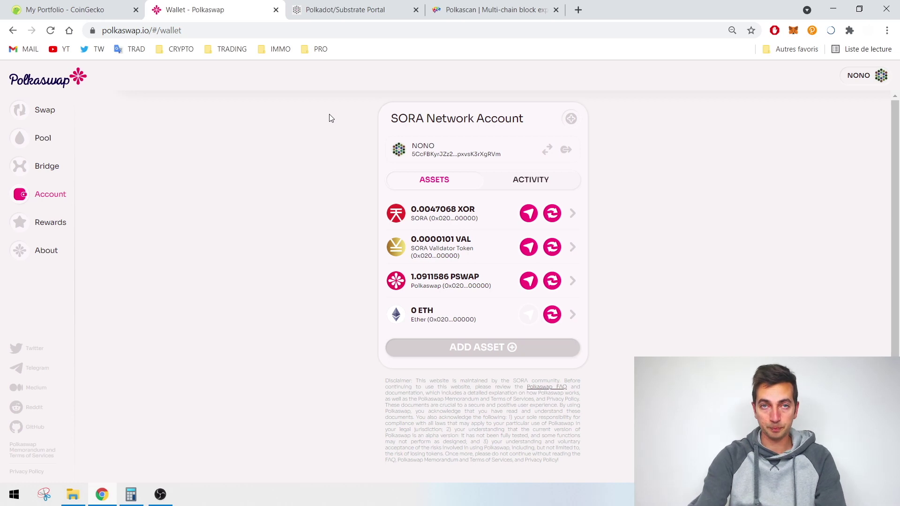
Inspect the first extension account's details in the Polkadot/Substrate Portal, close them, and return to the Polkaswap wallet.
left_click(312, 10)
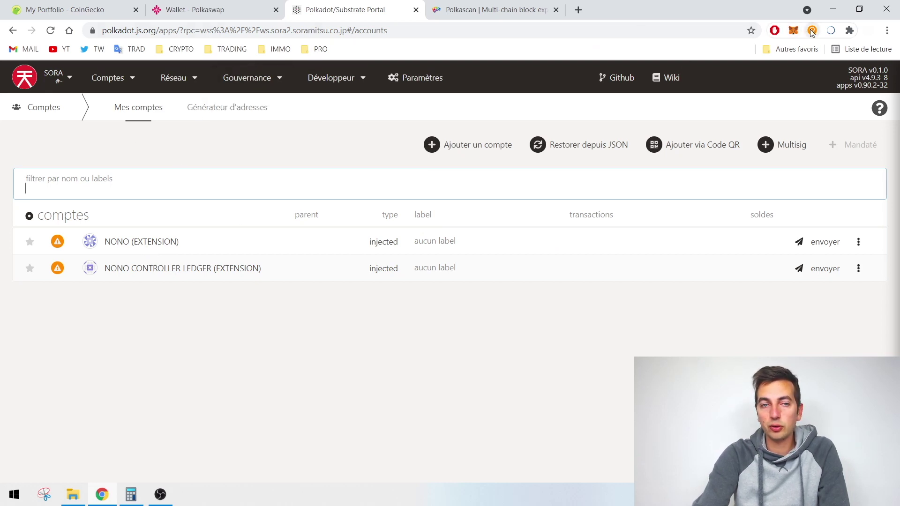
left_click(153, 243)
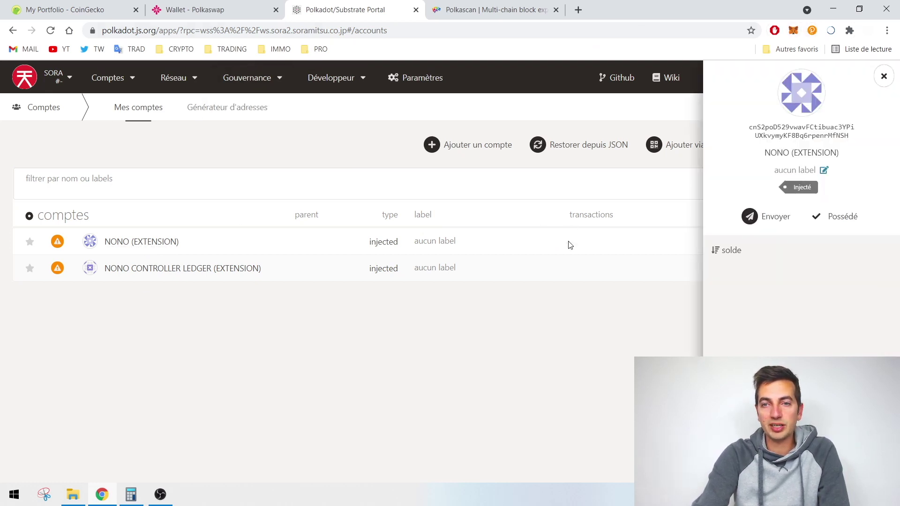
left_click(884, 77)
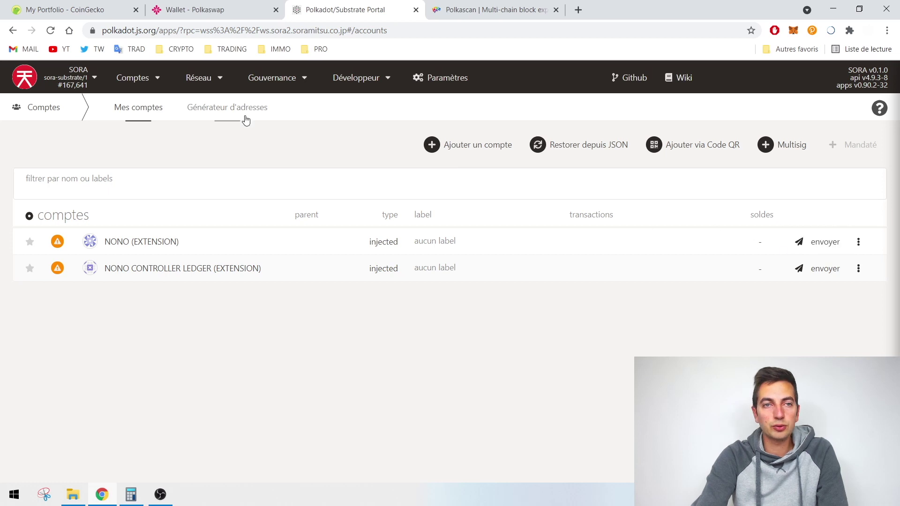
mouse_move(243, 73)
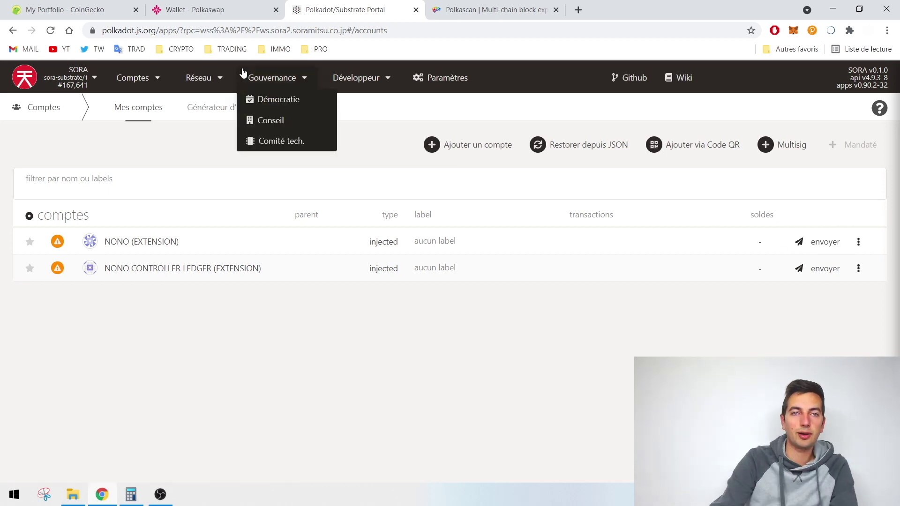
left_click(224, 7)
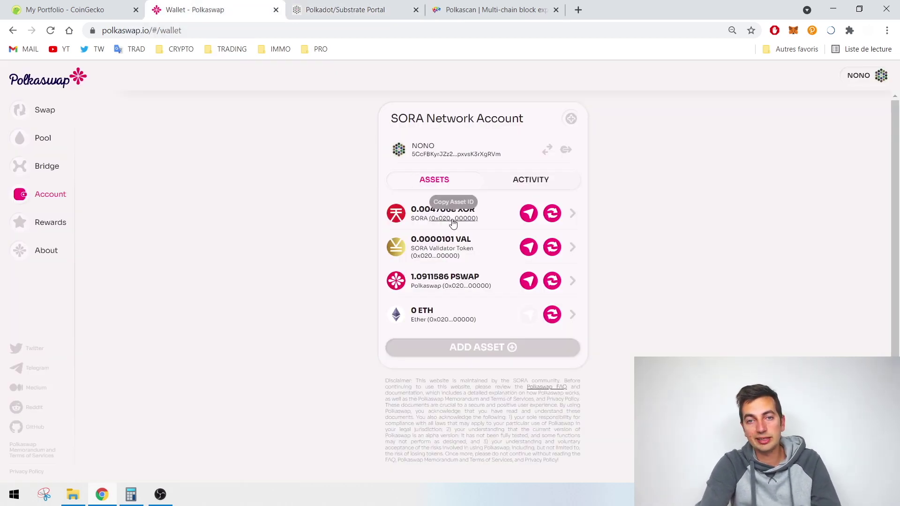